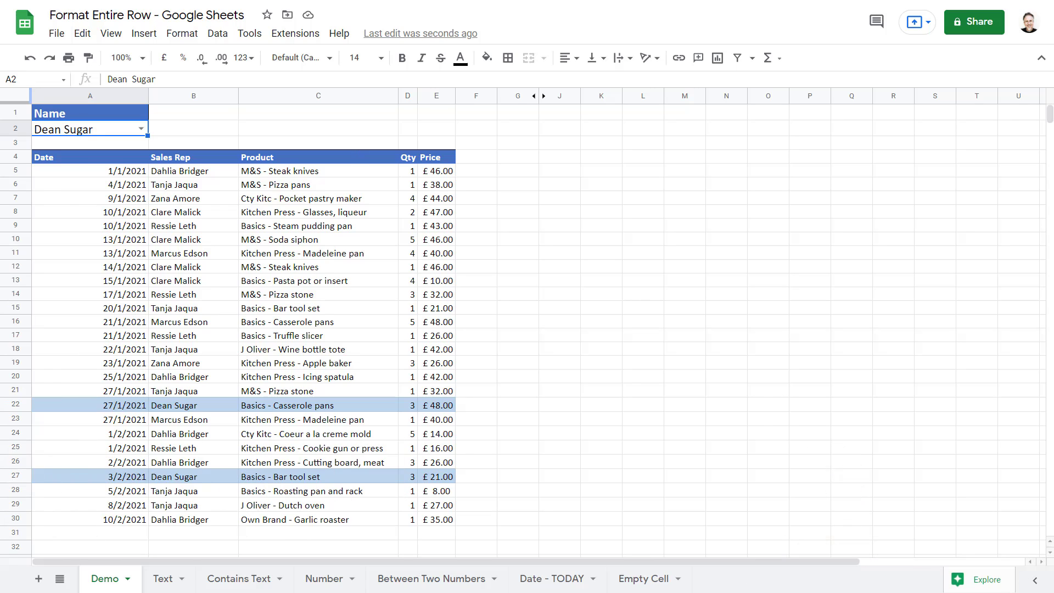
Choose a sales rep from A2's drop-down on the Demo sheet so that rep's rows highlight.
{"action": "left_click", "coordinate": [141, 129]}
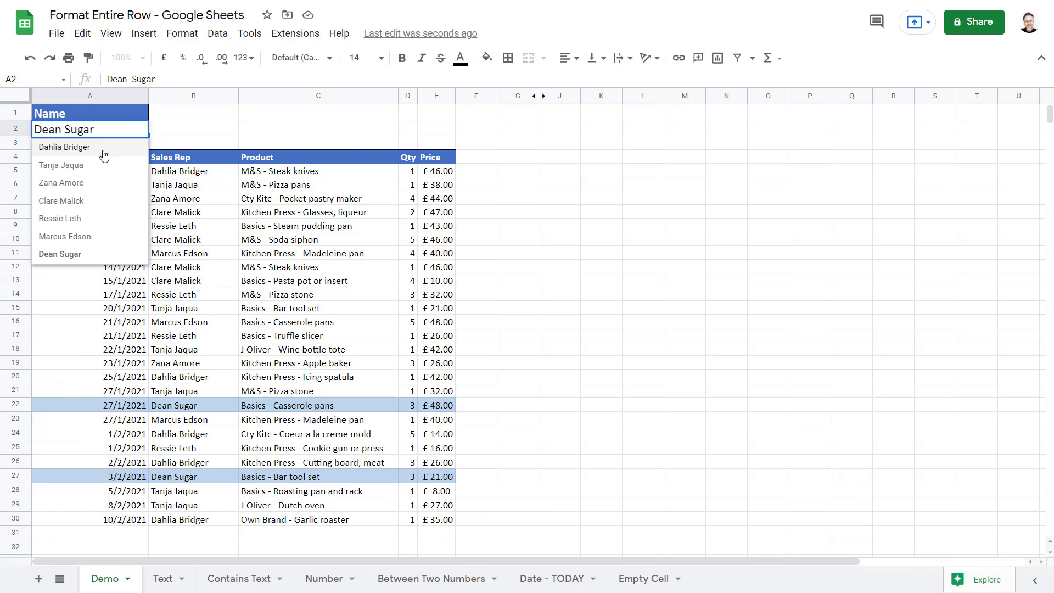
{"action": "left_click", "coordinate": [90, 182]}
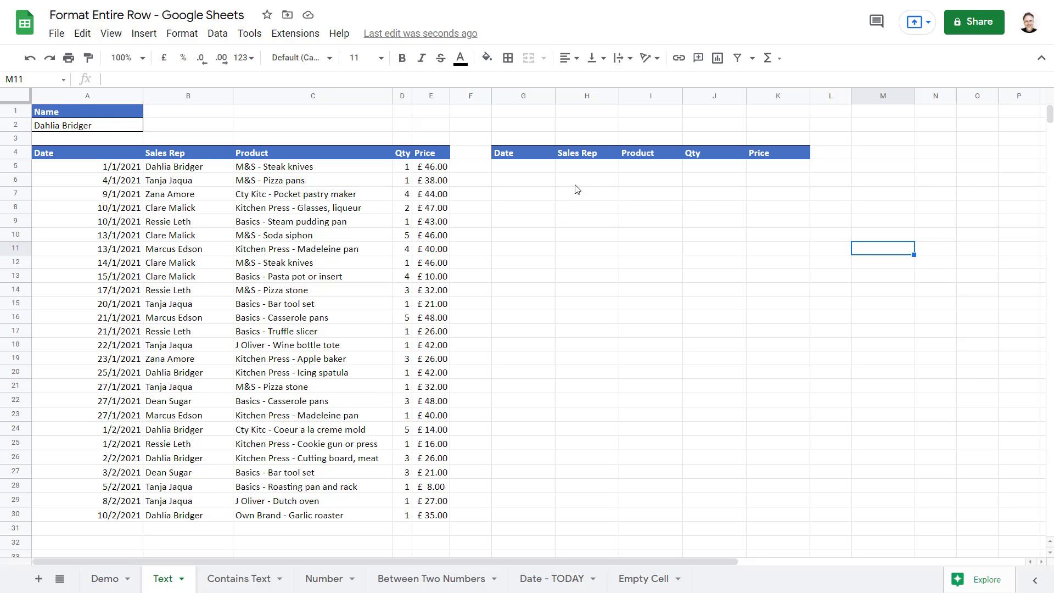
Enter the formula =B5=A2 in H5 to compare B5's sales rep with the name in A2.
{"action": "left_click", "coordinate": [580, 168]}
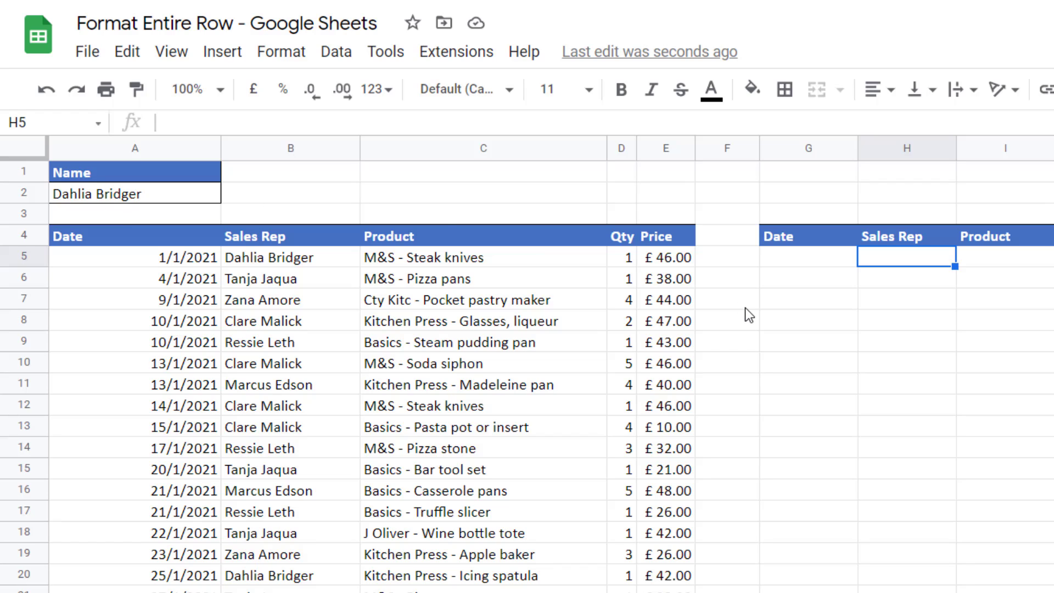
{"action": "type", "text": "="}
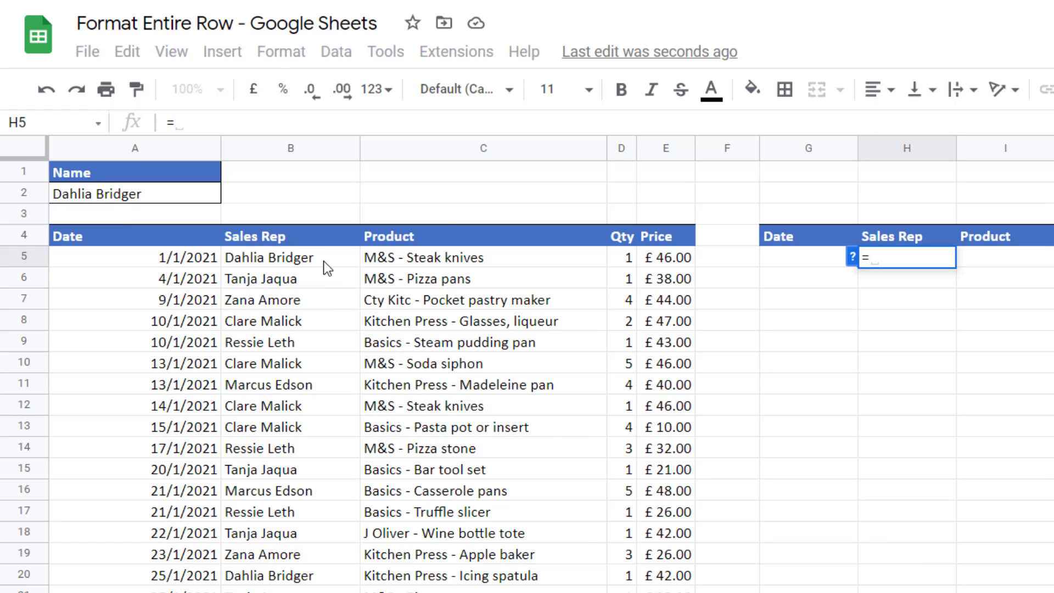
{"action": "left_click", "coordinate": [299, 257]}
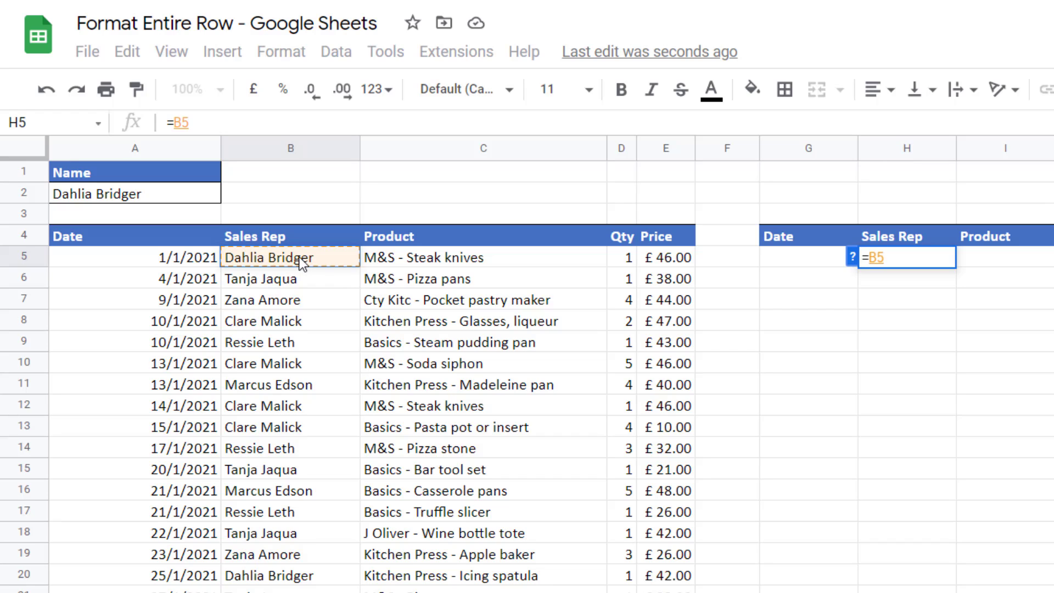
{"action": "type", "text": "="}
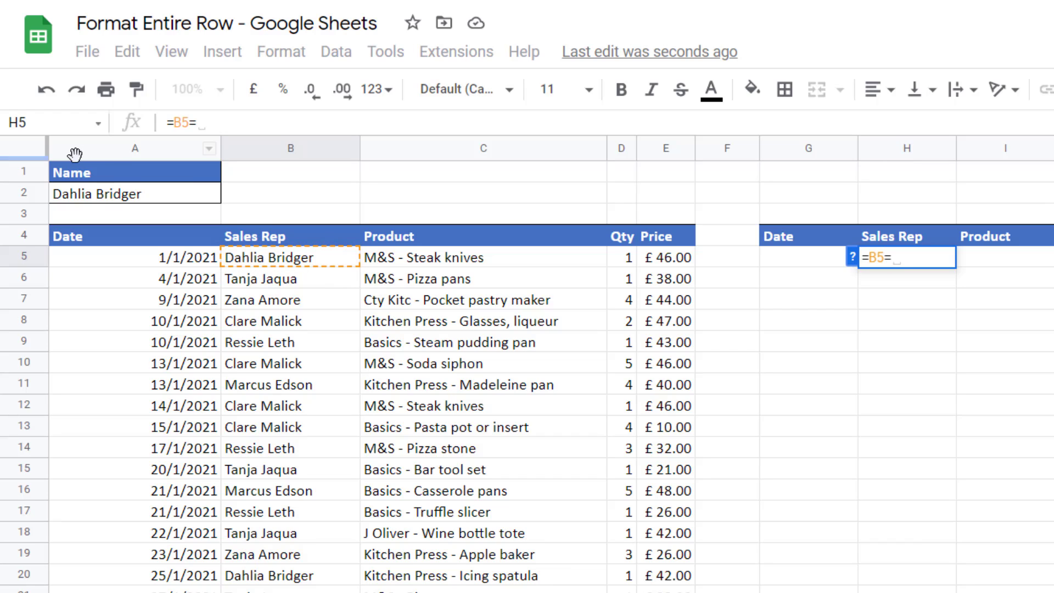
{"action": "left_click", "coordinate": [104, 198]}
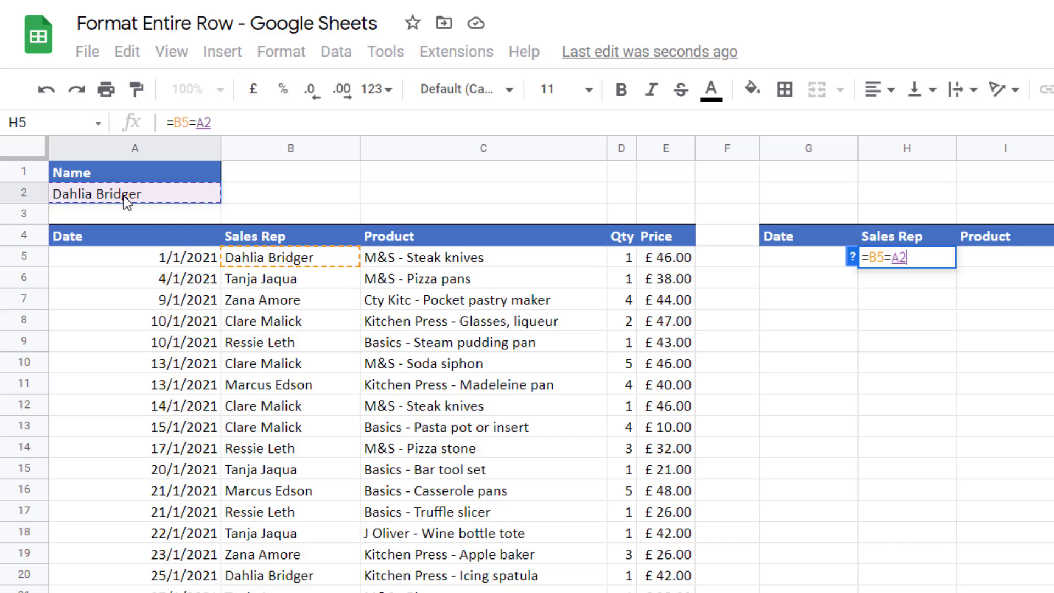
{"action": "key", "text": "Return"}
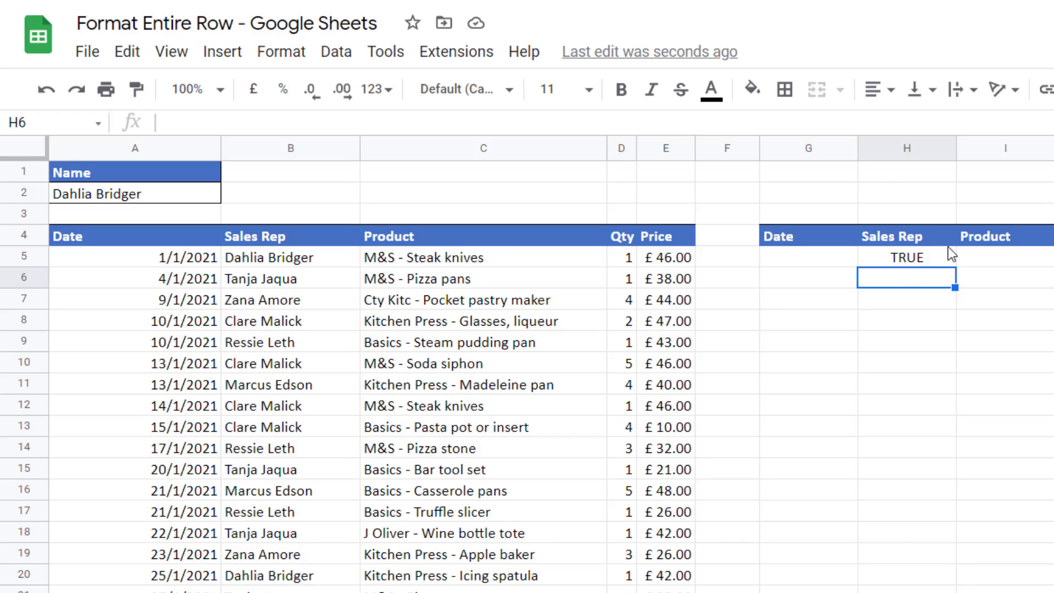
Make the A2 reference absolute so H5 reads =B5=$A$2.
{"action": "double_click", "coordinate": [917, 252]}
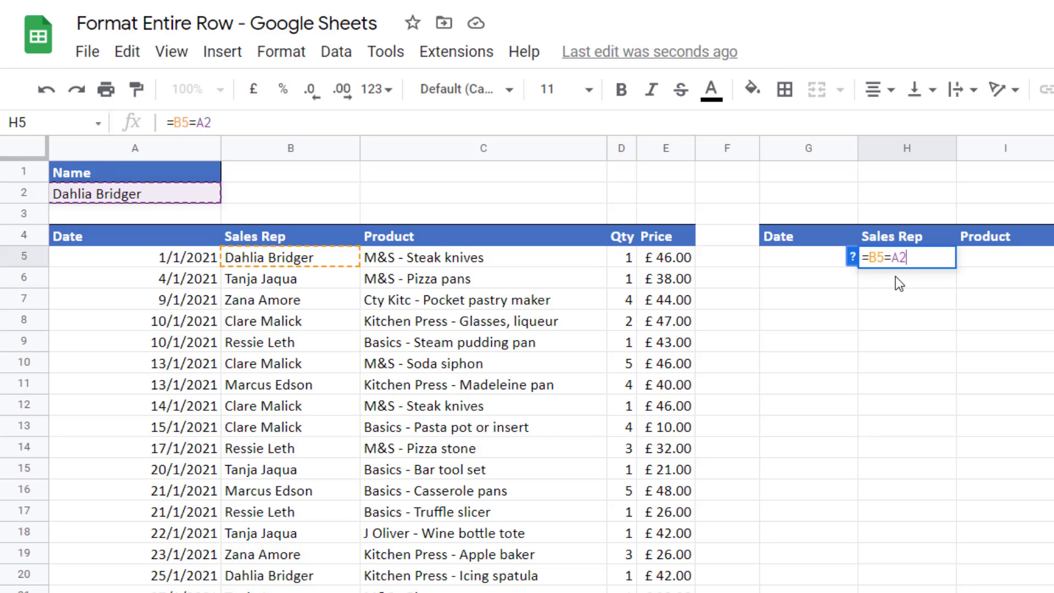
{"action": "left_click", "coordinate": [899, 257]}
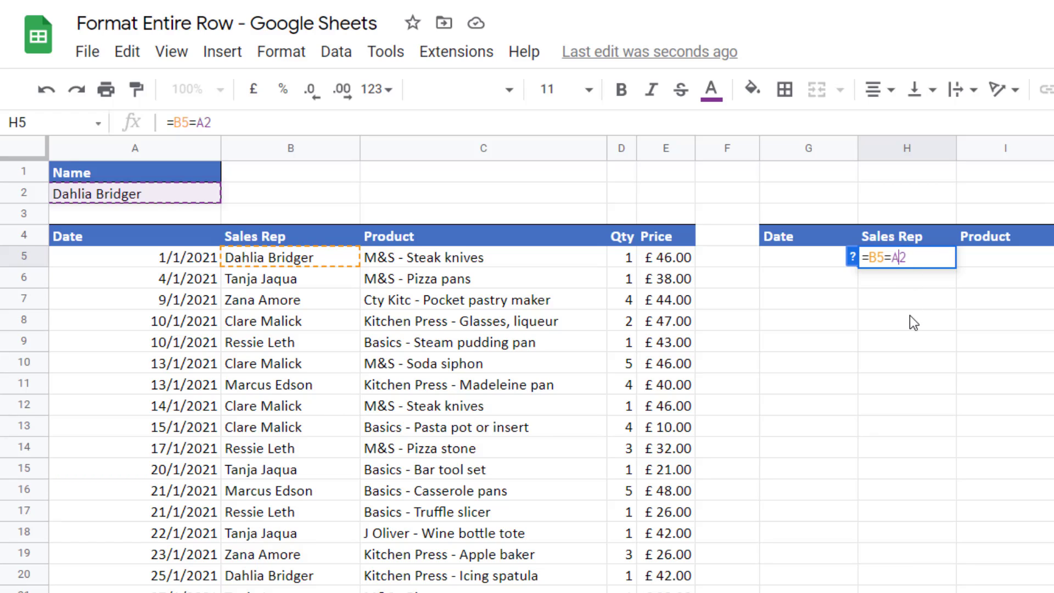
{"action": "key", "text": "F4"}
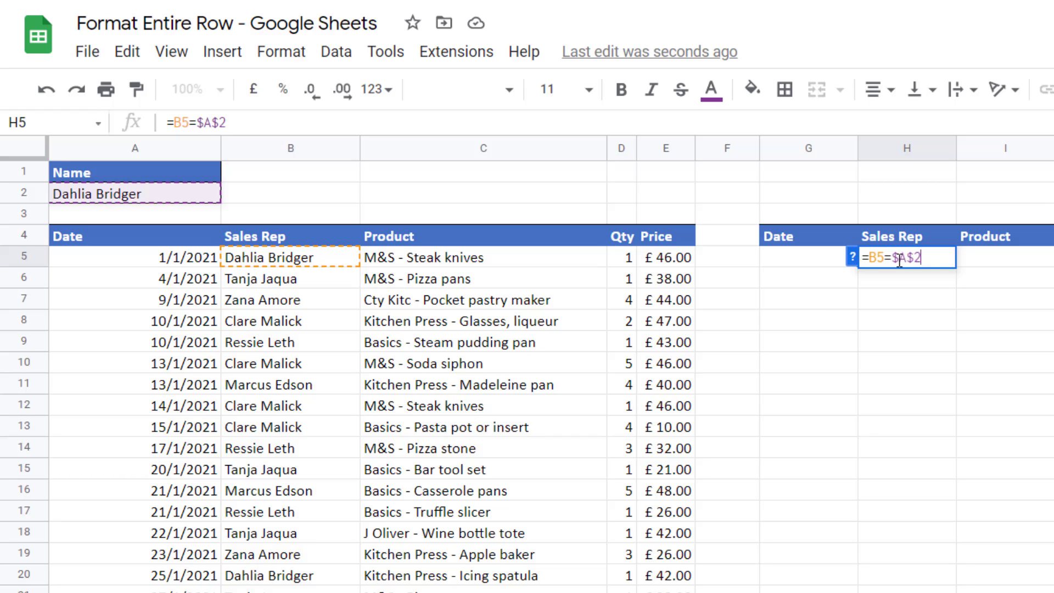
{"action": "key", "text": "Return"}
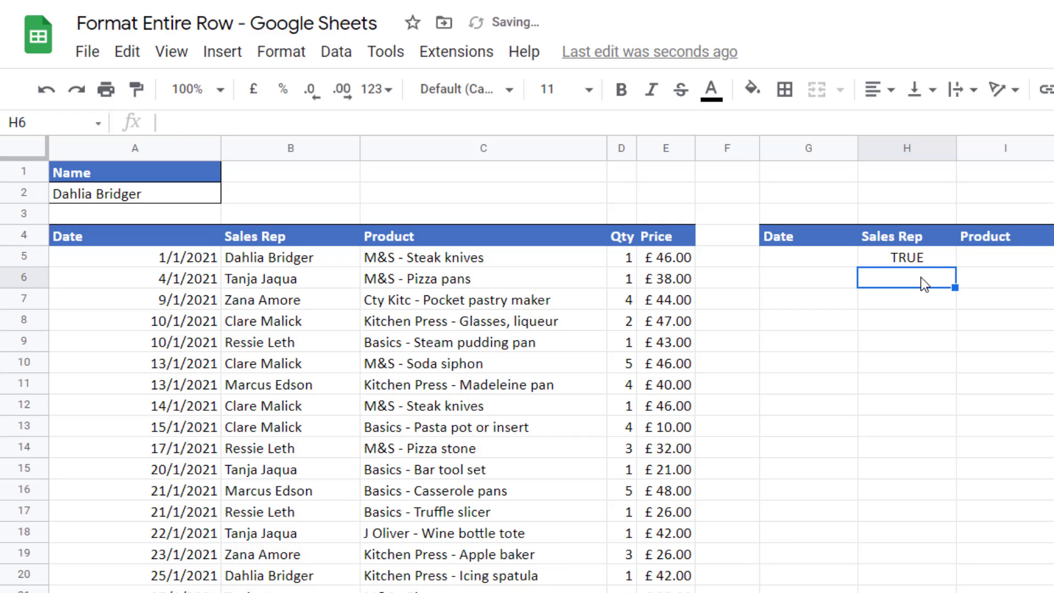
Fill H5's test down to H30 and left into column G, where G5 shows =A5=$A$2.
{"action": "left_click", "coordinate": [940, 256]}
{"action": "left_click_drag", "start_coordinate": [954, 267], "coordinate": [927, 263]}
{"action": "double_click", "coordinate": [955, 267]}
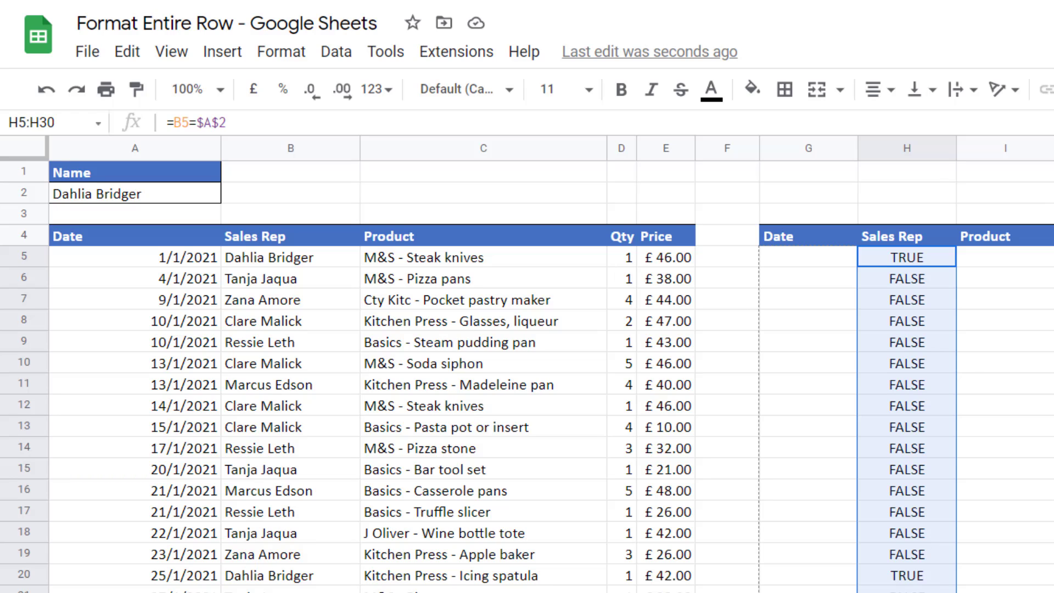
{"action": "left_click_drag", "start_coordinate": [856, 592], "coordinate": [808, 592]}
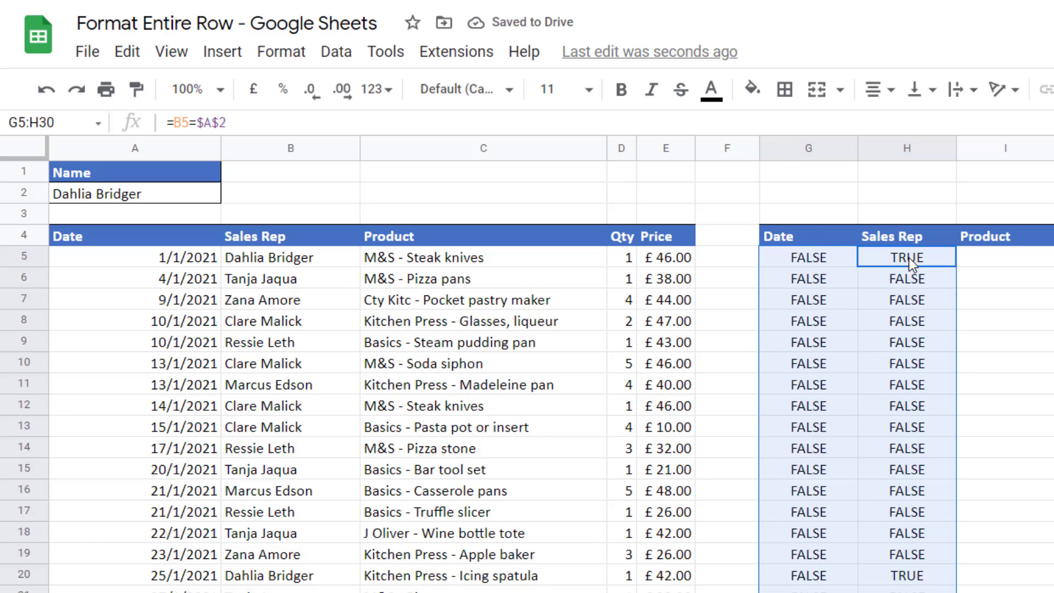
{"action": "double_click", "coordinate": [808, 258]}
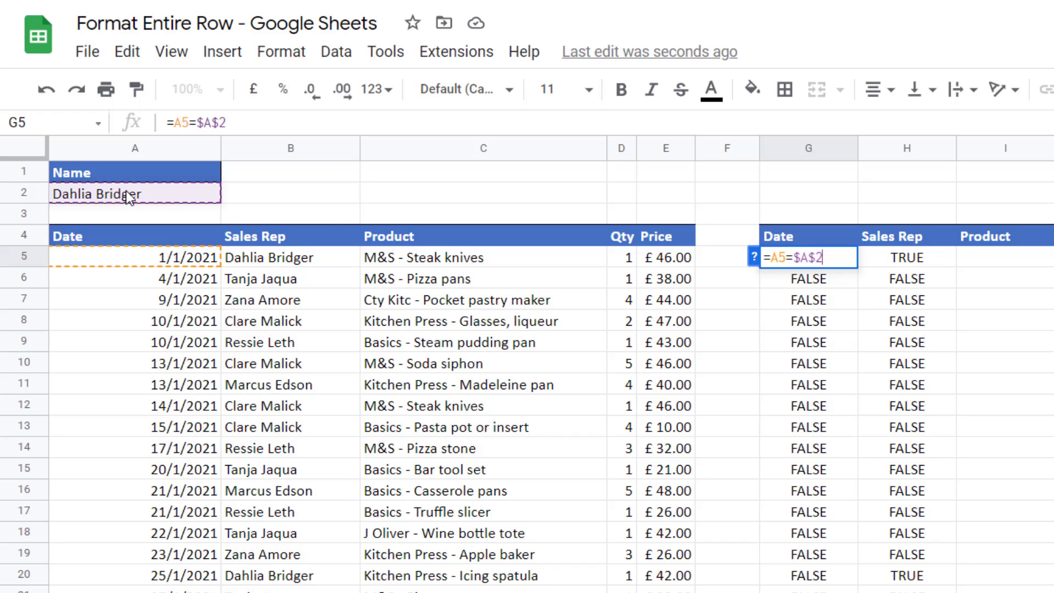
Change H5's formula to =$B5=$A$2, locking only the B column.
{"action": "key", "text": "Return"}
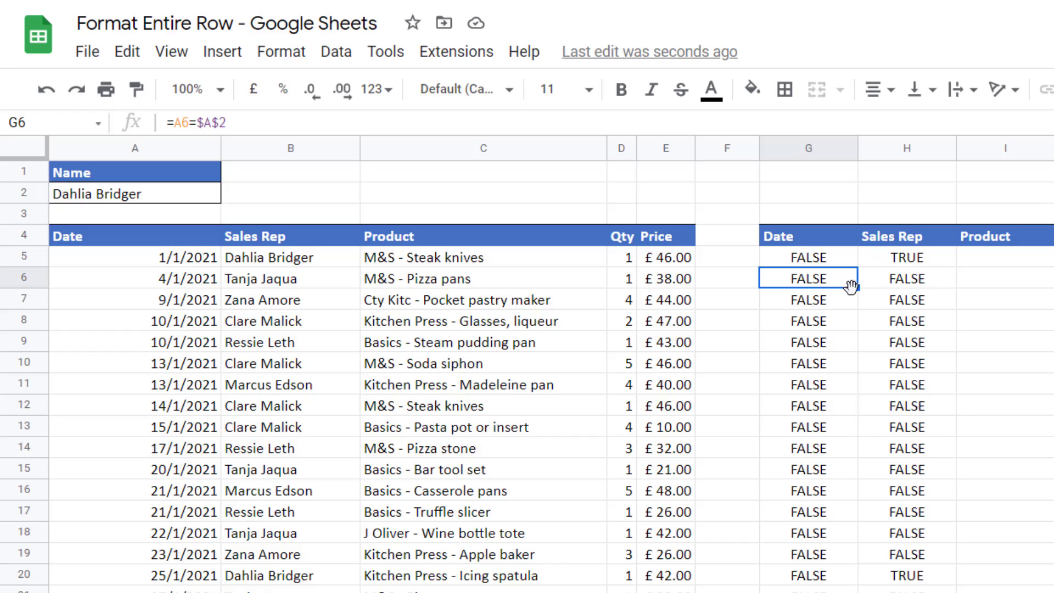
{"action": "double_click", "coordinate": [910, 258]}
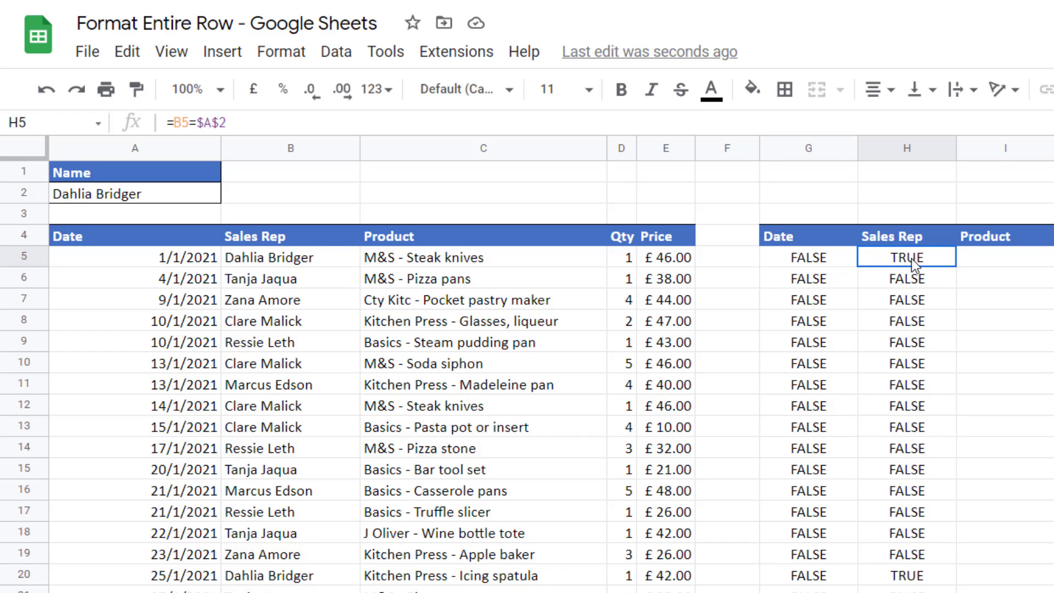
{"action": "left_click_drag", "start_coordinate": [878, 256], "coordinate": [873, 253]}
{"action": "left_click", "coordinate": [878, 263]}
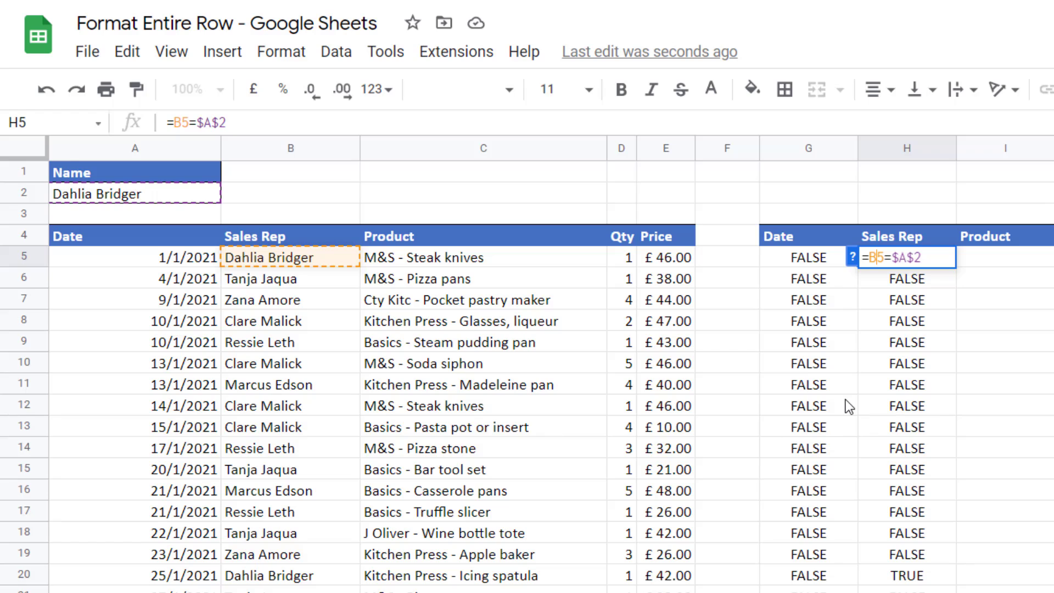
{"action": "key", "text": "F4"}
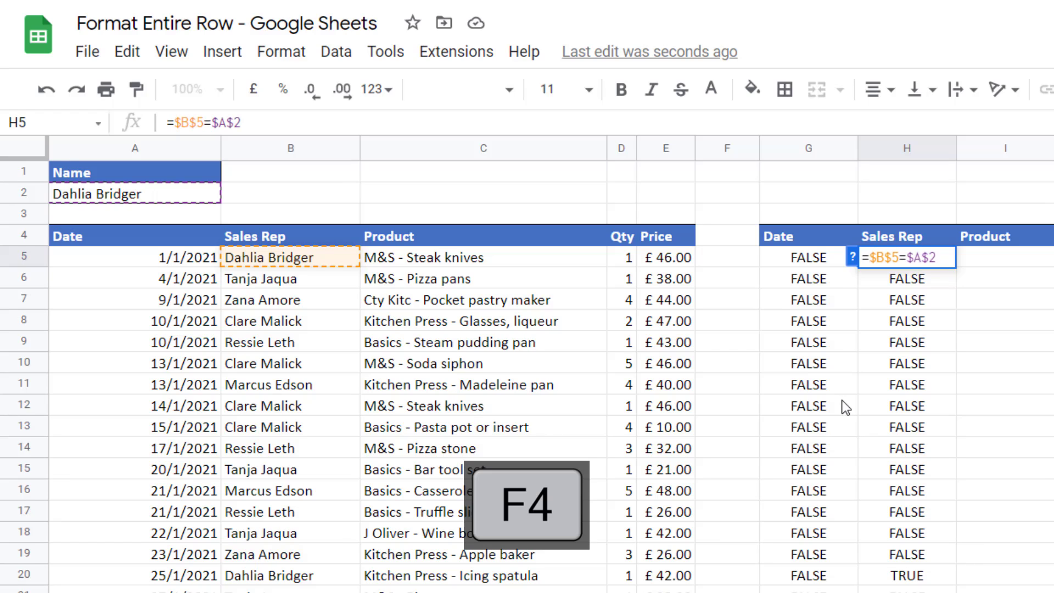
{"action": "key", "text": "F4"}
{"action": "key", "text": "F4"}
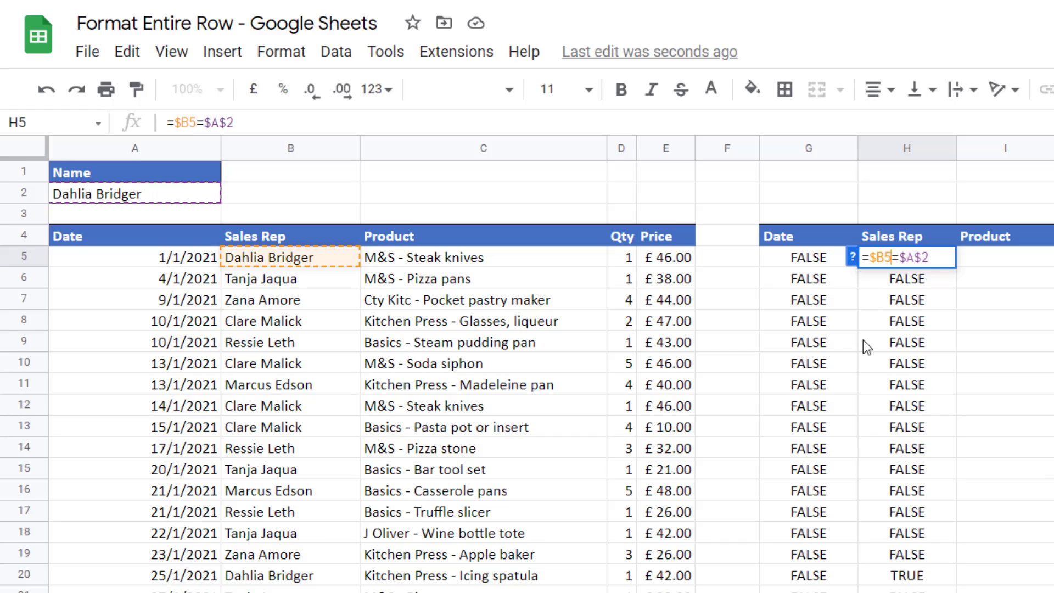
{"action": "key", "text": "Return"}
Fill =$B5=$A$2 across G5:K5 and down to row 30.
{"action": "left_click", "coordinate": [934, 262]}
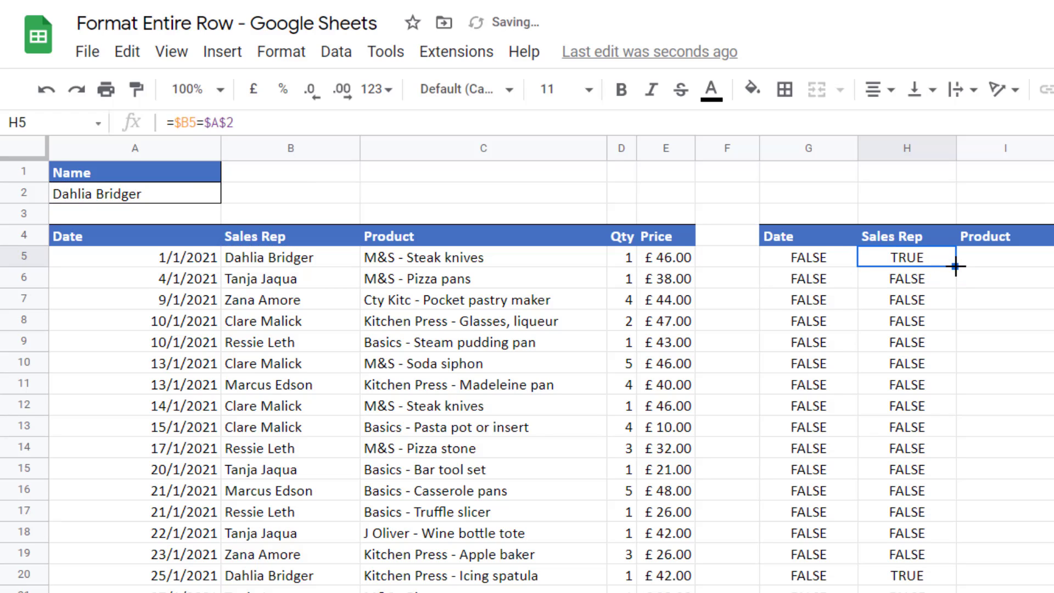
{"action": "left_click_drag", "start_coordinate": [956, 266], "coordinate": [816, 248]}
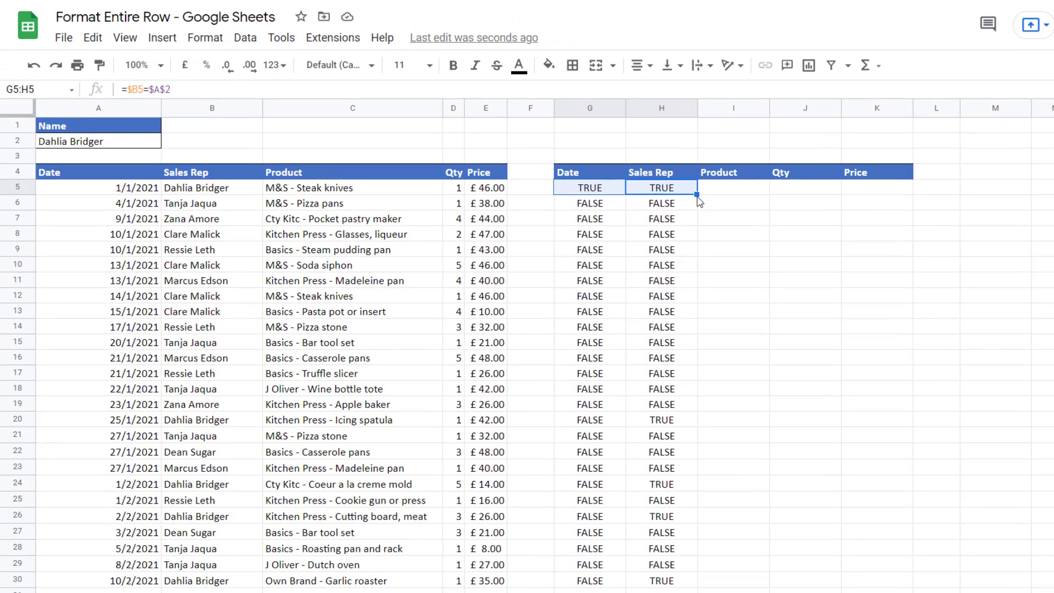
{"action": "left_click_drag", "start_coordinate": [697, 196], "coordinate": [878, 196]}
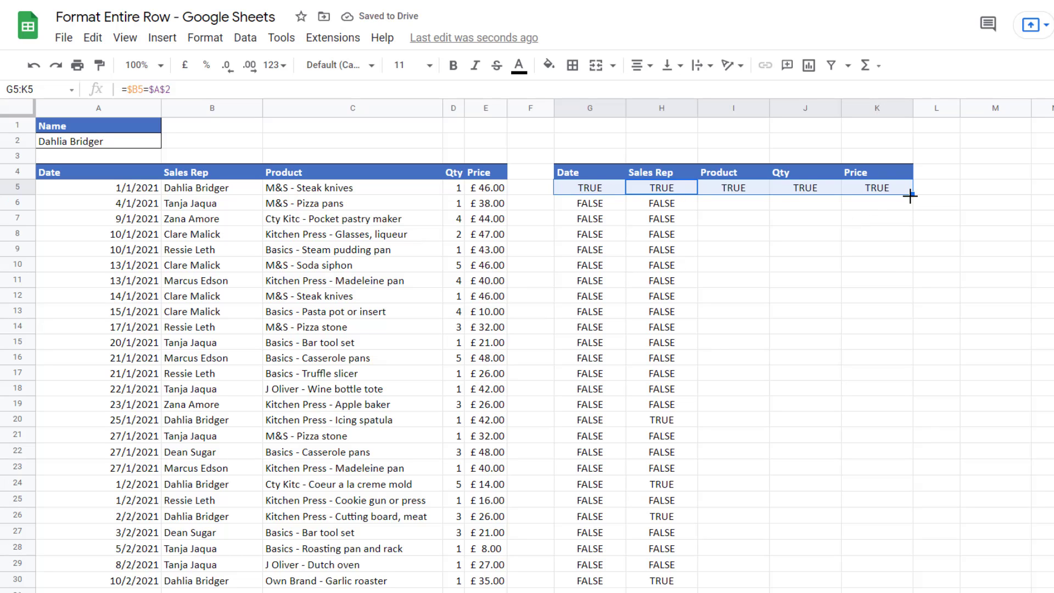
{"action": "left_click_drag", "start_coordinate": [909, 195], "coordinate": [860, 574]}
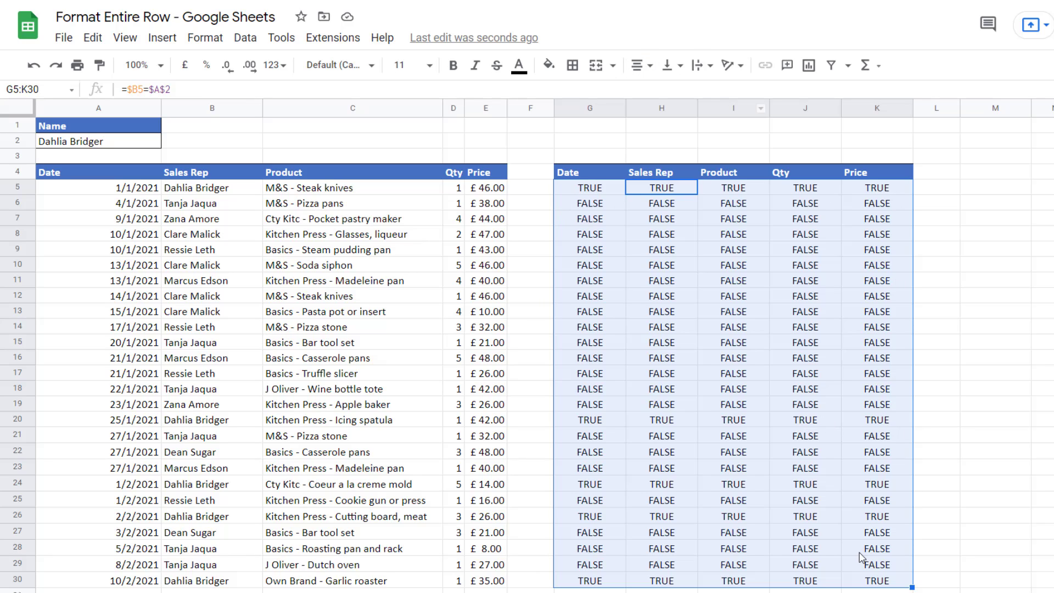
Copy the formula text =$B5=$A$2 from G5 for reuse.
{"action": "double_click", "coordinate": [588, 194]}
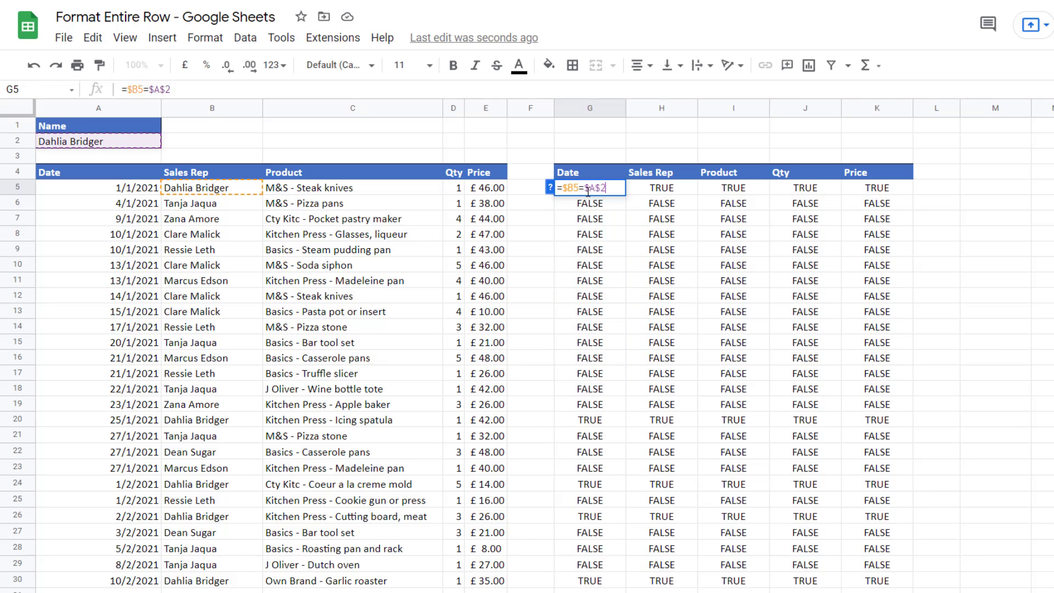
{"action": "key", "text": "Return"}
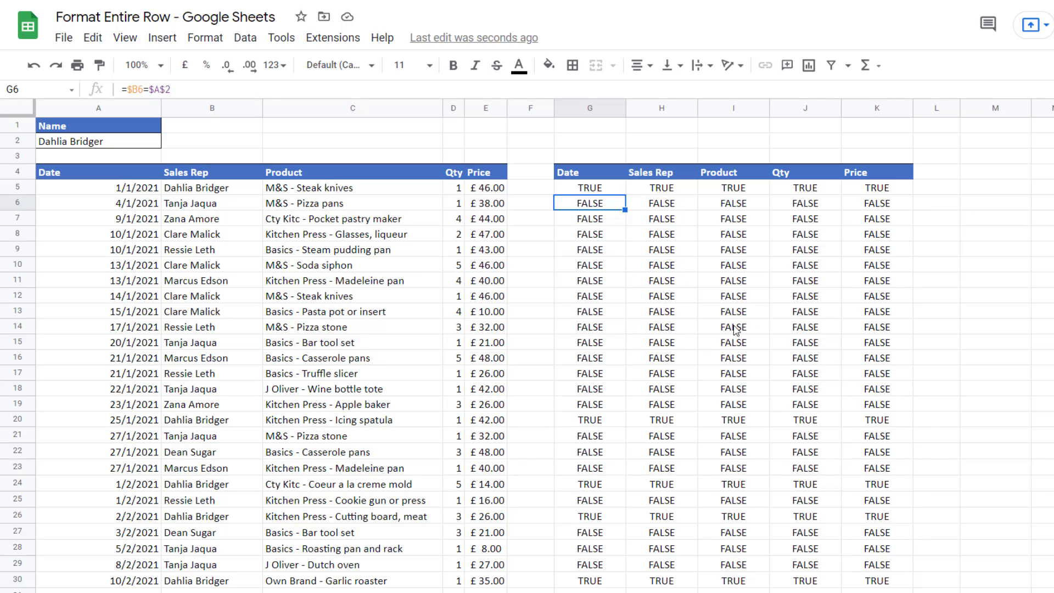
{"action": "double_click", "coordinate": [611, 187]}
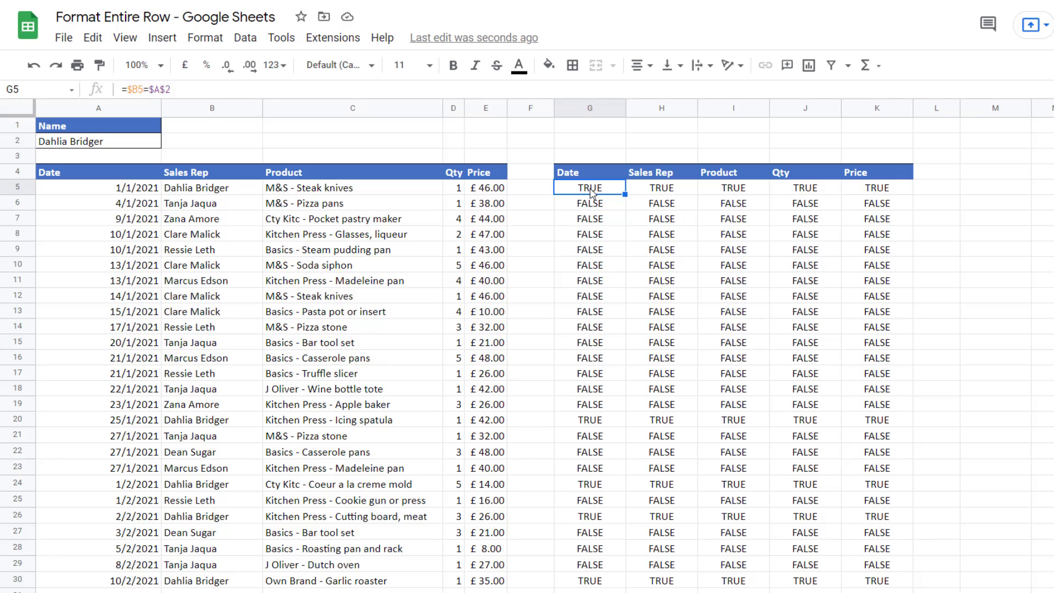
{"action": "left_click_drag", "start_coordinate": [611, 187], "coordinate": [545, 187]}
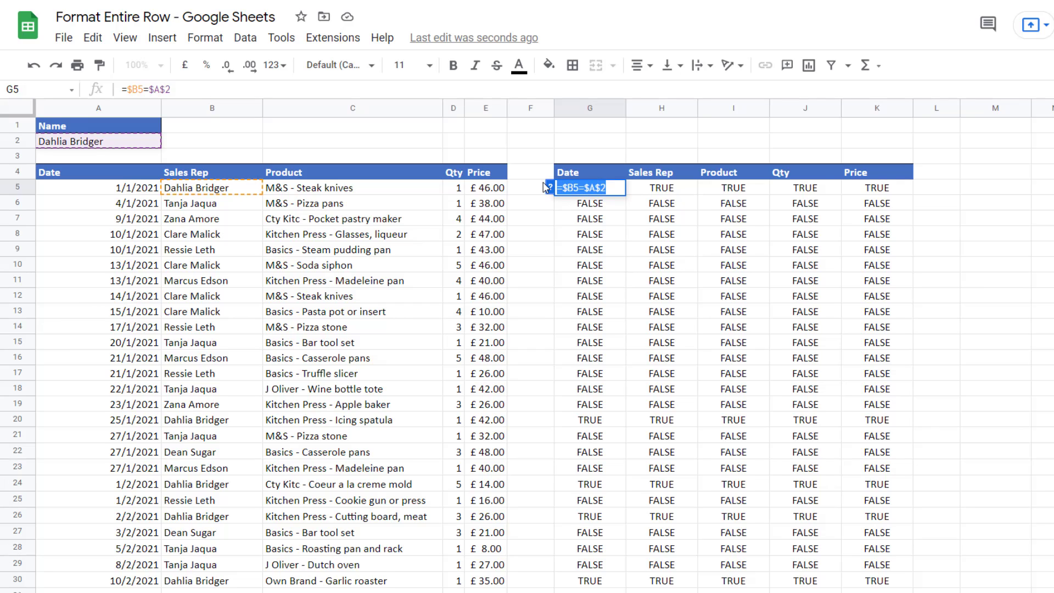
{"action": "key", "text": "ctrl+c"}
{"action": "key", "text": "Return"}
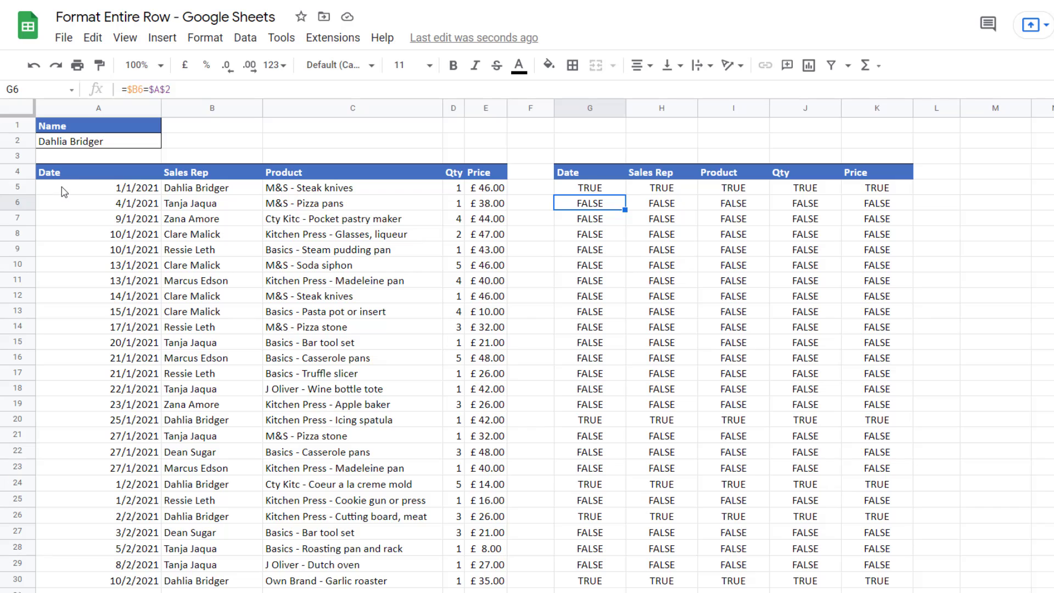
Select the sales records A5:E30.
{"action": "left_click_drag", "start_coordinate": [64, 191], "coordinate": [482, 588]}
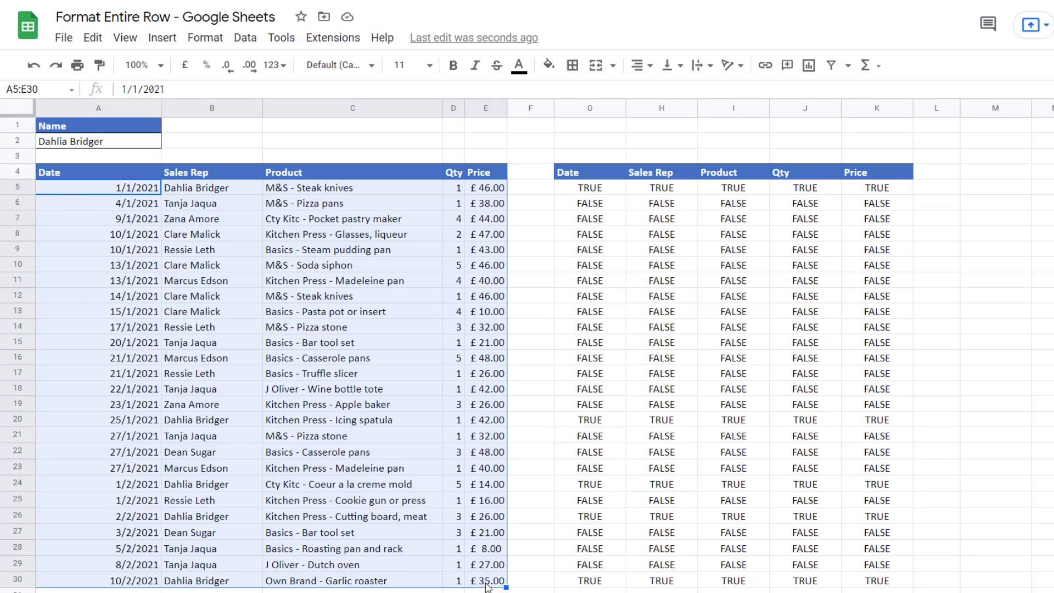
{"action": "left_click", "coordinate": [530, 590]}
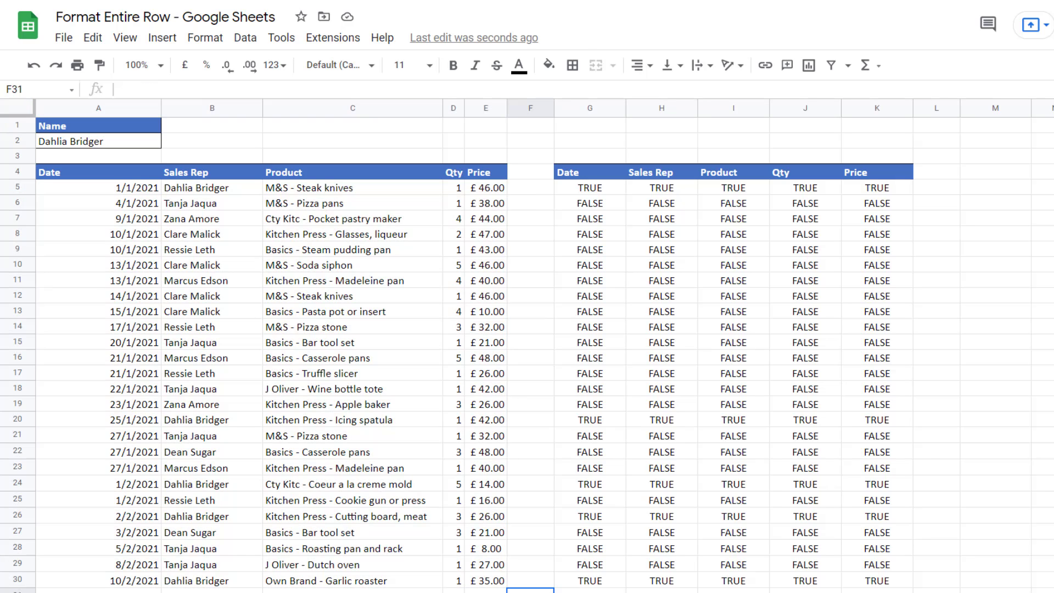
{"action": "left_click_drag", "start_coordinate": [497, 587], "coordinate": [93, 192]}
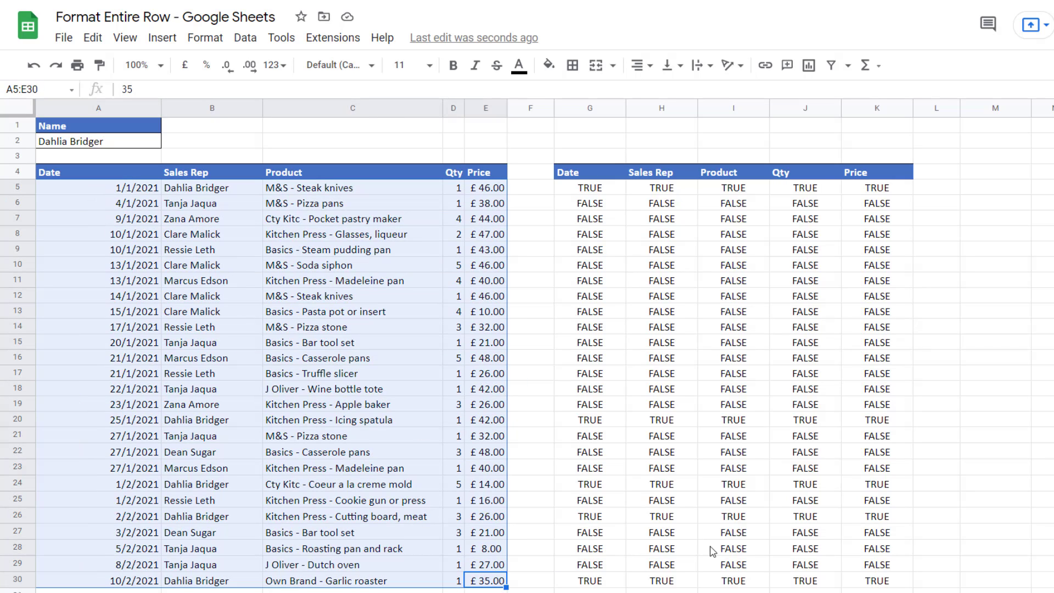
{"action": "left_click", "coordinate": [593, 273]}
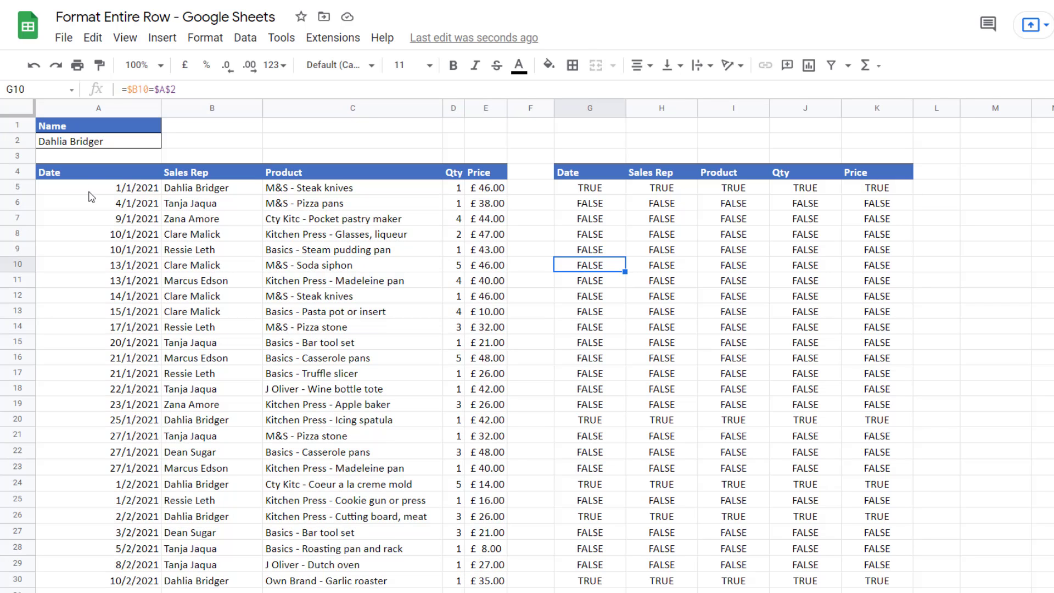
{"action": "left_click", "coordinate": [77, 188]}
{"action": "left_click_drag", "start_coordinate": [101, 204], "coordinate": [471, 583]}
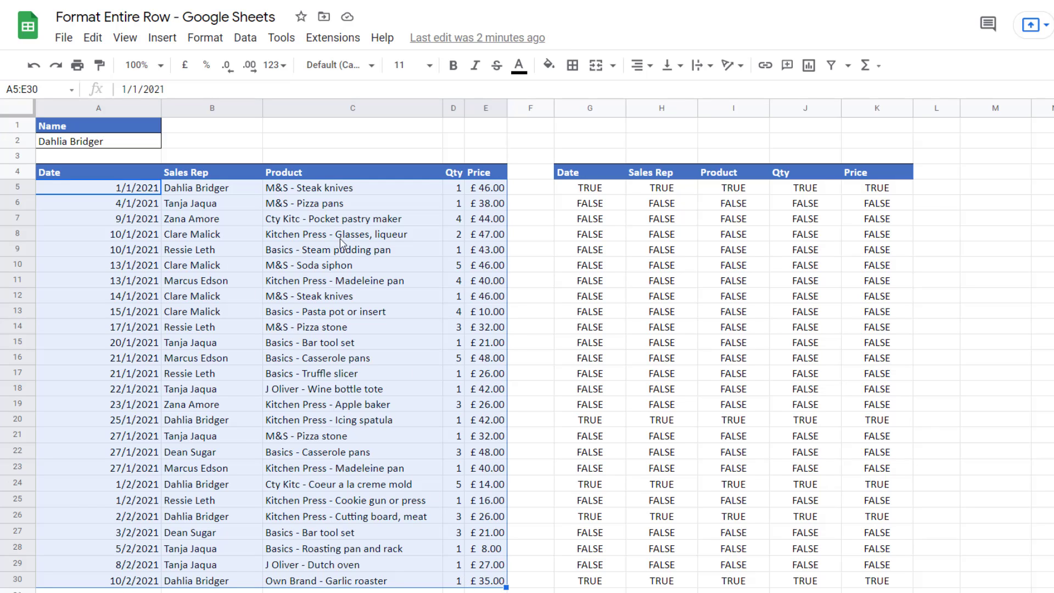
Add a conditional format rule on A5:E30 with custom formula =$B5=$A$2 and light blue fill.
{"action": "left_click", "coordinate": [205, 39]}
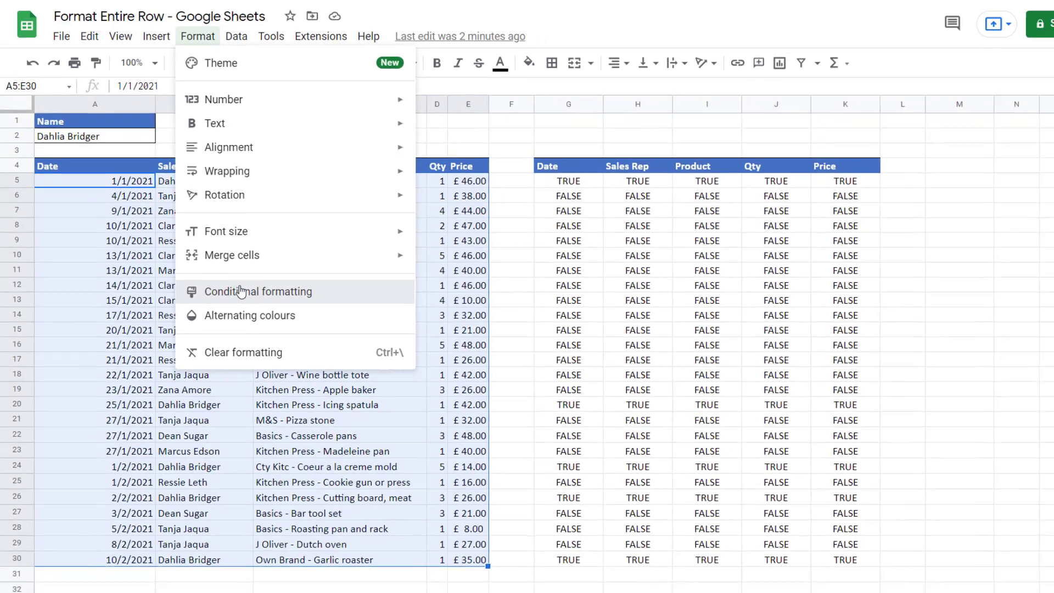
{"action": "left_click", "coordinate": [240, 291]}
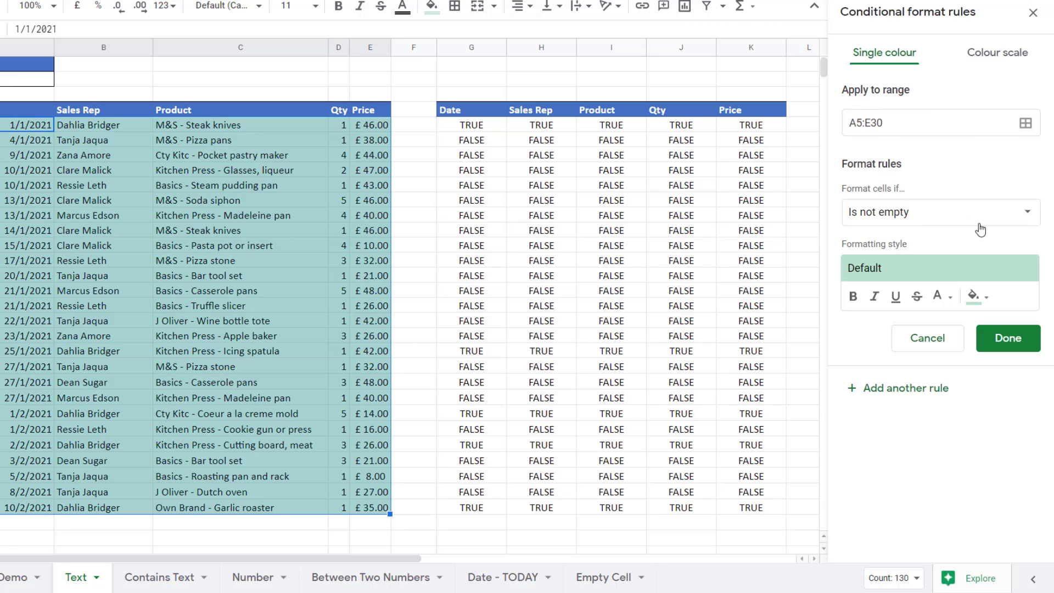
{"action": "left_click", "coordinate": [1026, 216]}
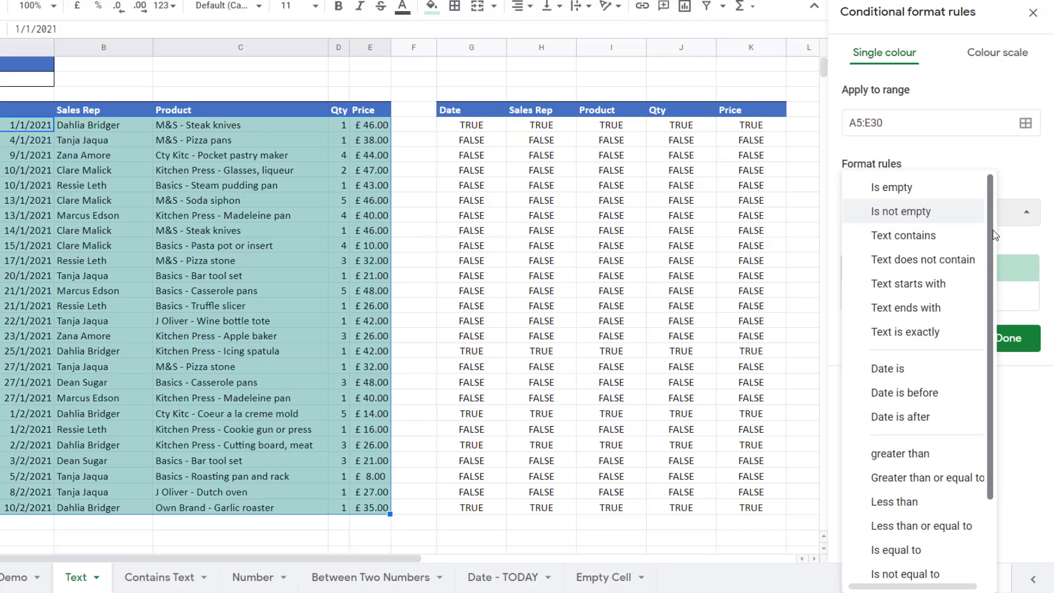
{"action": "scroll", "coordinate": [980, 348], "scroll_direction": "down", "scroll_amount": 3}
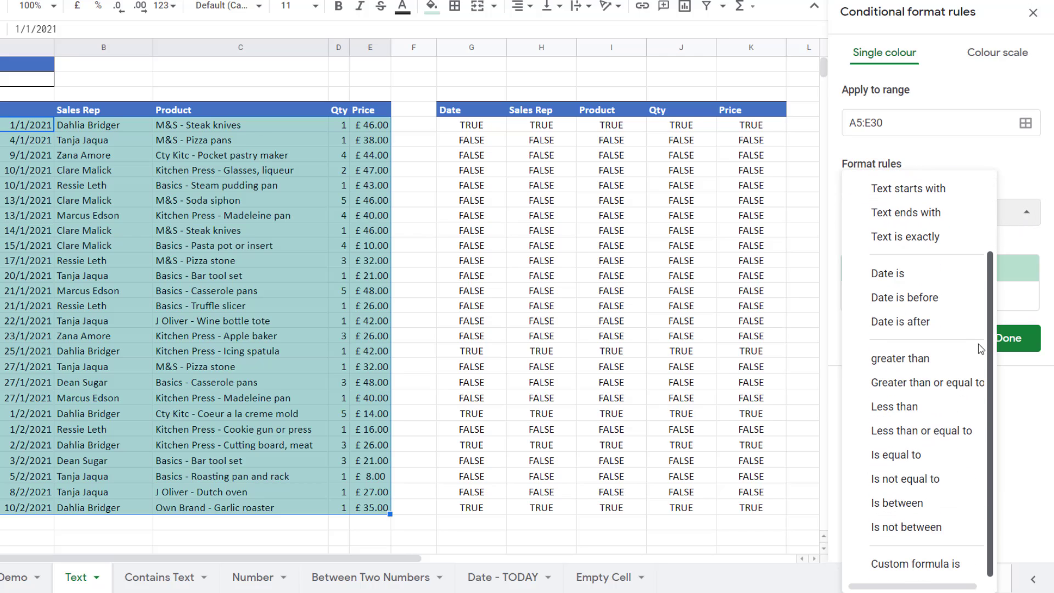
{"action": "left_click", "coordinate": [931, 565]}
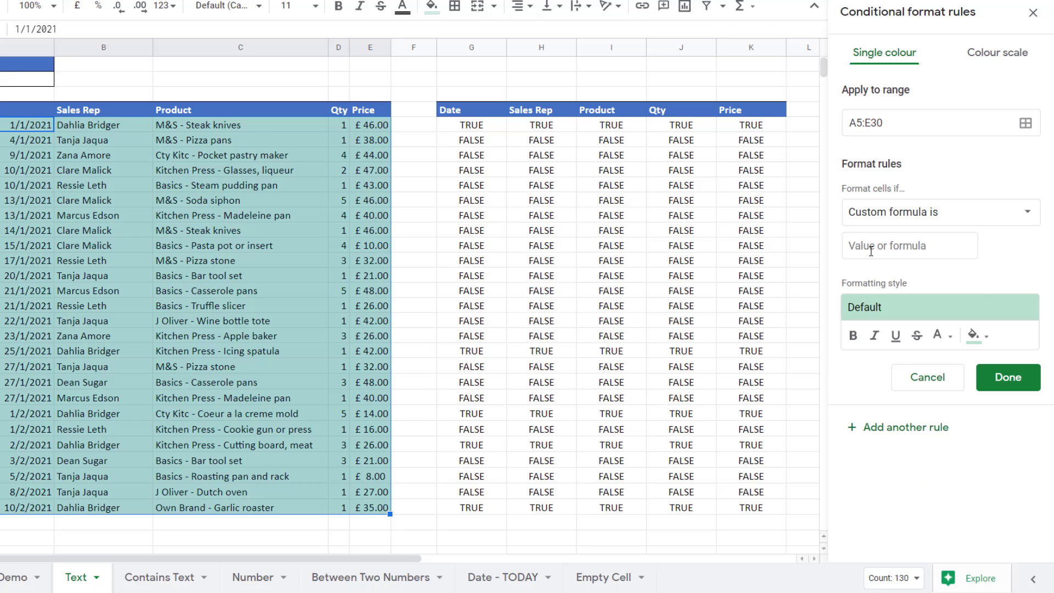
{"action": "left_click", "coordinate": [853, 248]}
{"action": "key", "text": "ctrl+v"}
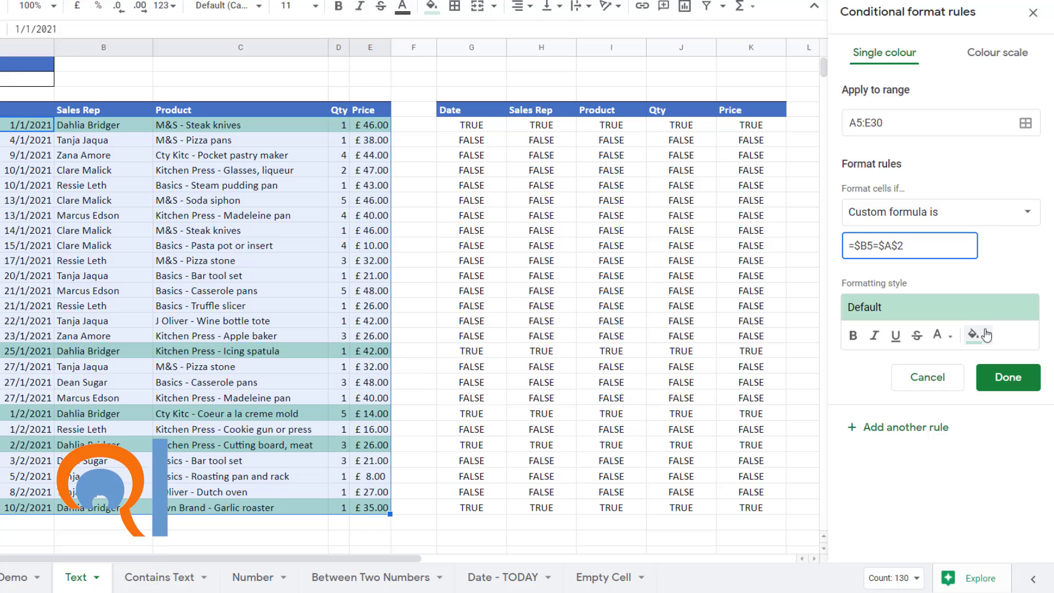
{"action": "left_click", "coordinate": [973, 335]}
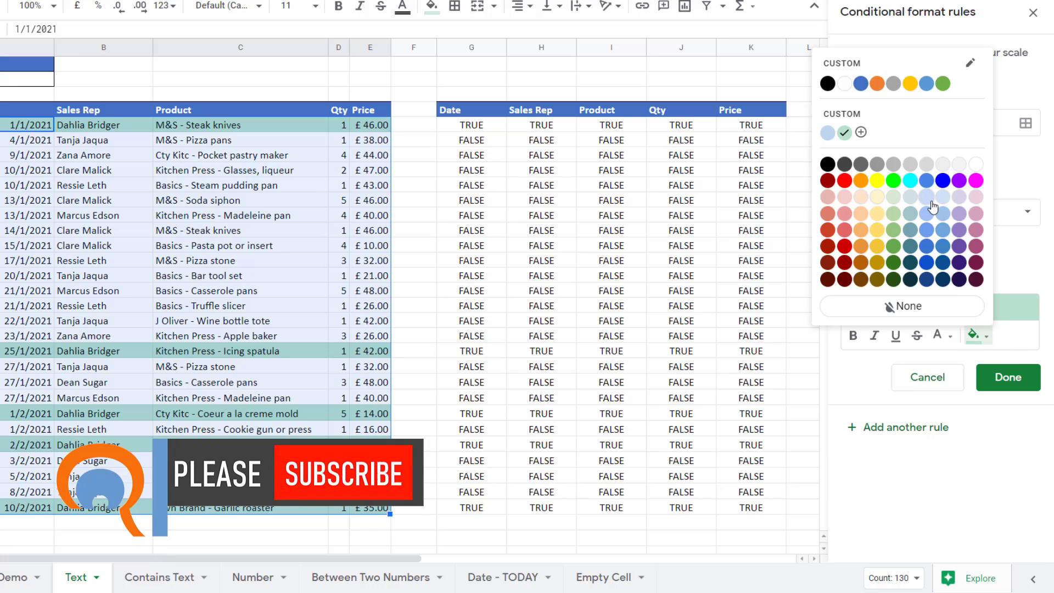
{"action": "left_click", "coordinate": [933, 211]}
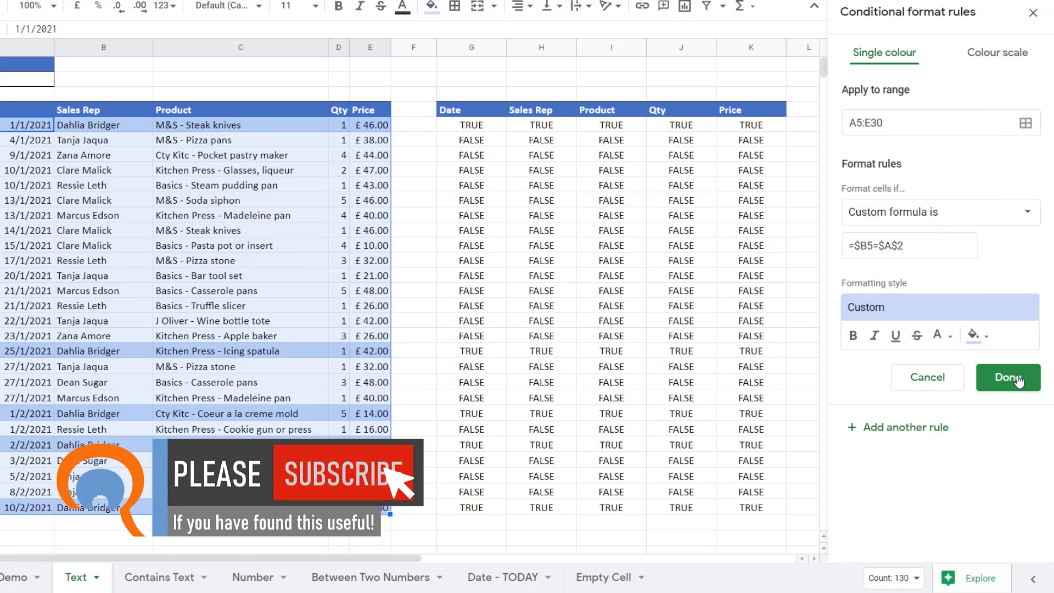
{"action": "left_click", "coordinate": [1018, 379]}
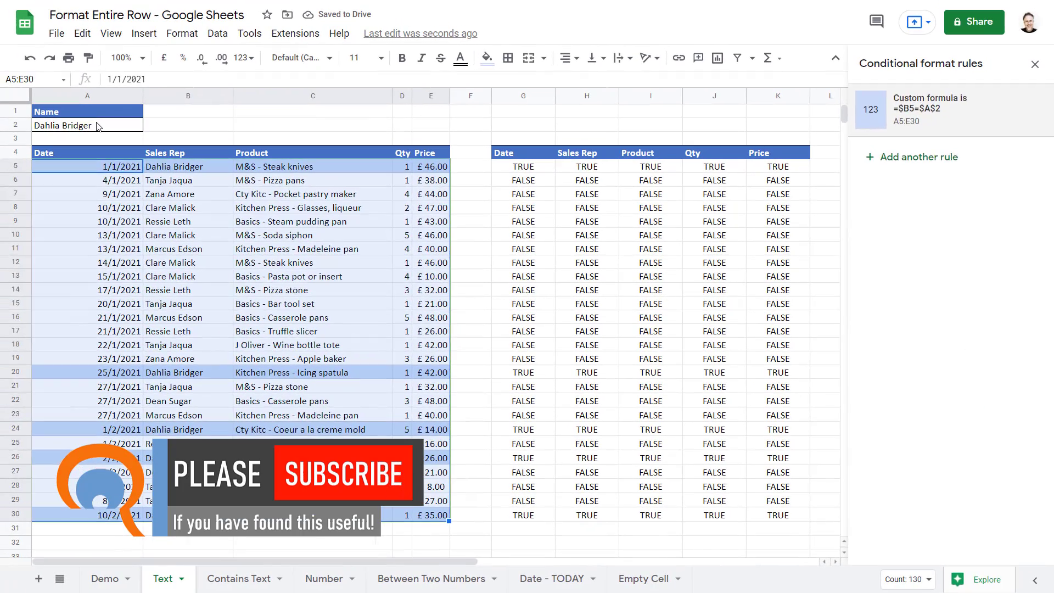
Type a different sales rep's name into A2, moving the highlight to rows 7 and 19.
{"action": "left_click", "coordinate": [5, 81]}
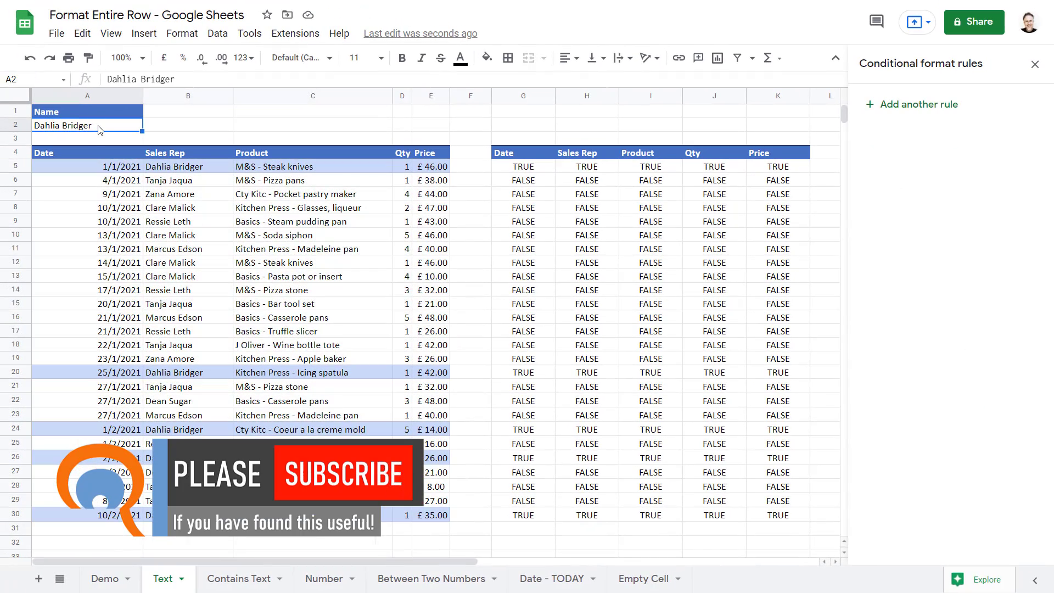
{"action": "type", "text": "Za"}
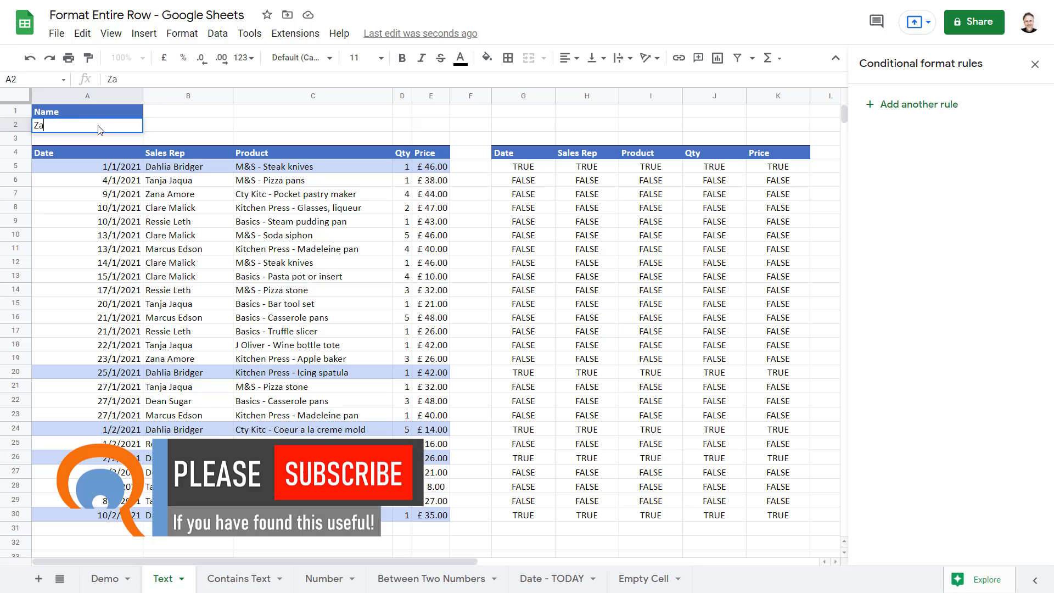
{"action": "type", "text": "na Am"}
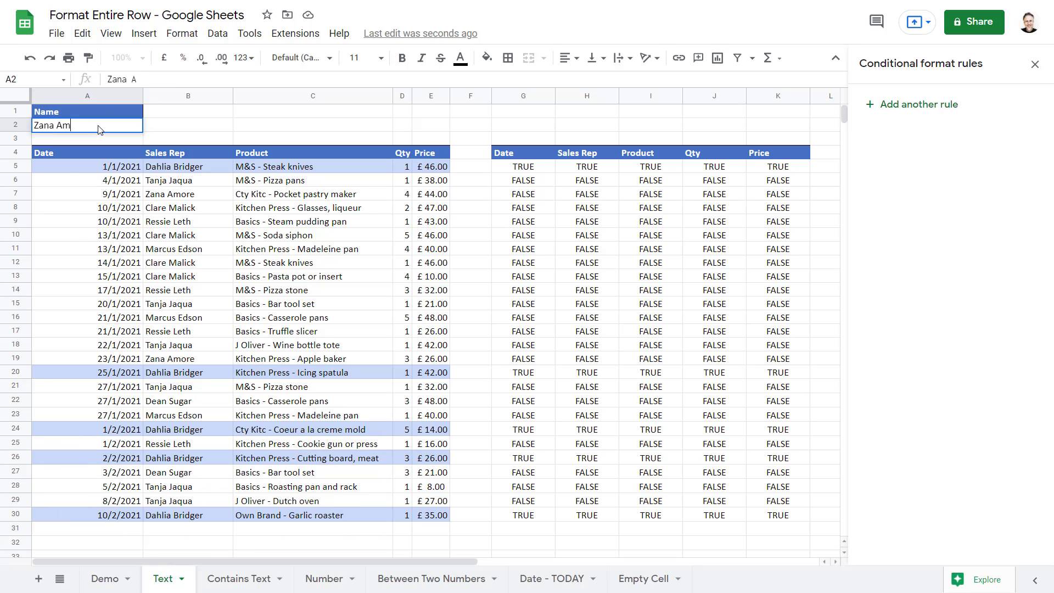
{"action": "type", "text": "ore"}
{"action": "key", "text": "Return"}
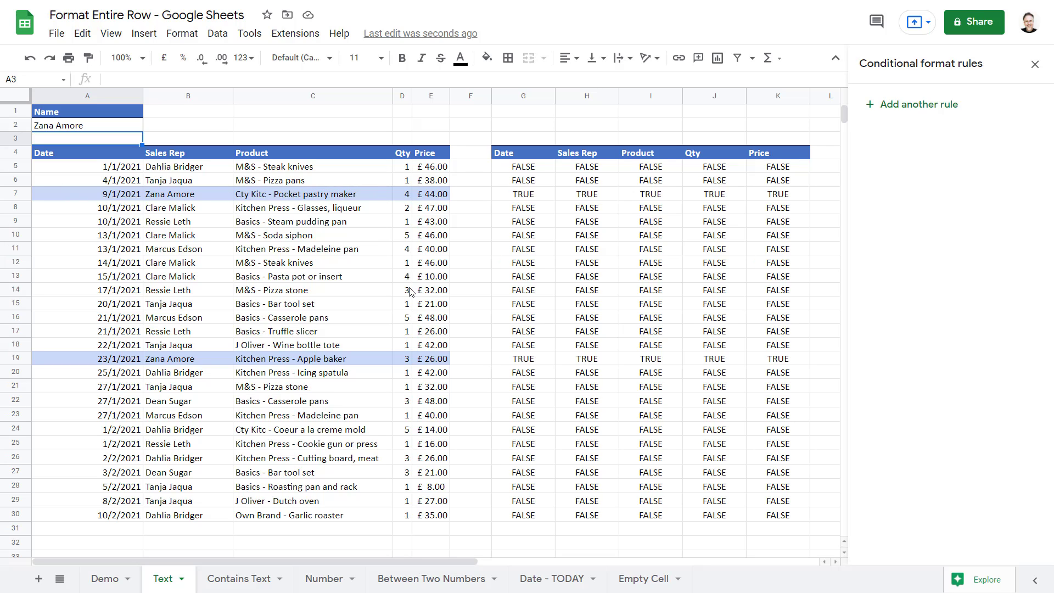
{"action": "left_click", "coordinate": [77, 126]}
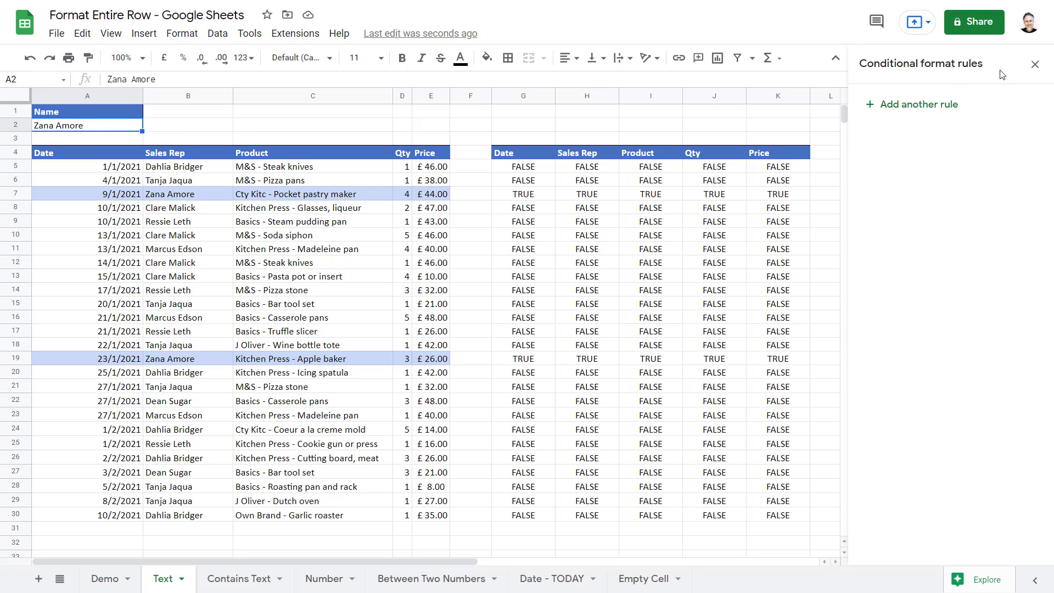
Close the rules sidebar and paste the Sales Rep names from B5:B30 into N4.
{"action": "left_click", "coordinate": [1034, 64]}
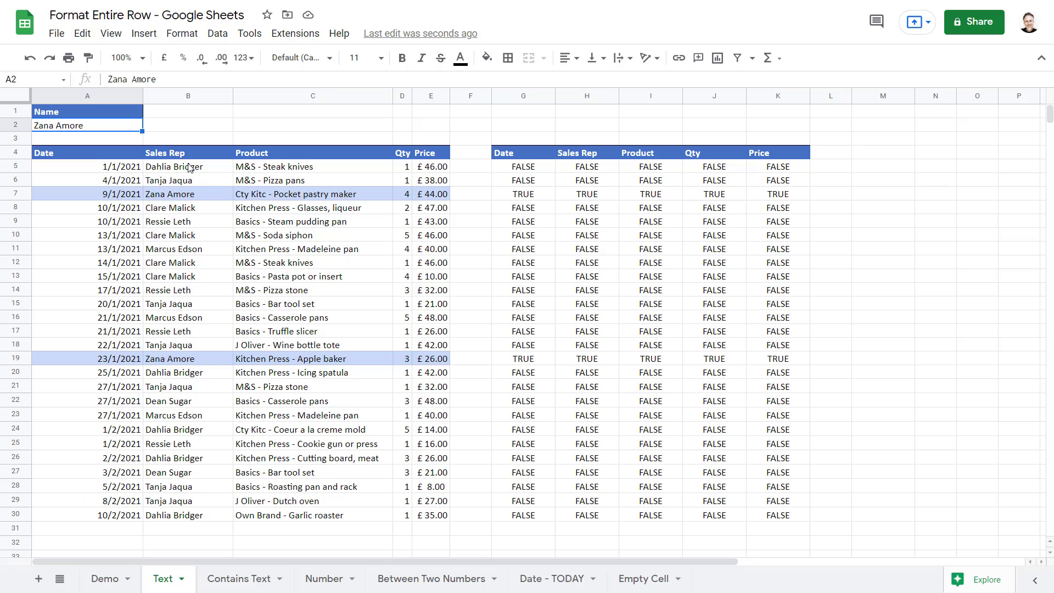
{"action": "left_click_drag", "start_coordinate": [209, 174], "coordinate": [202, 516]}
{"action": "key", "text": "ctrl+c"}
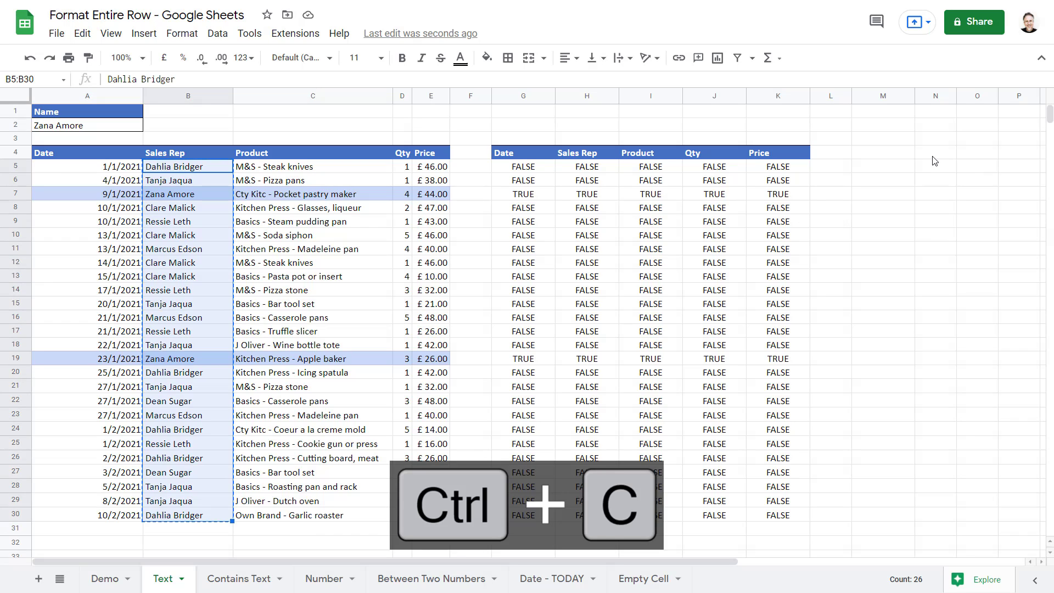
{"action": "left_click", "coordinate": [934, 158]}
{"action": "key", "text": "ctrl+v"}
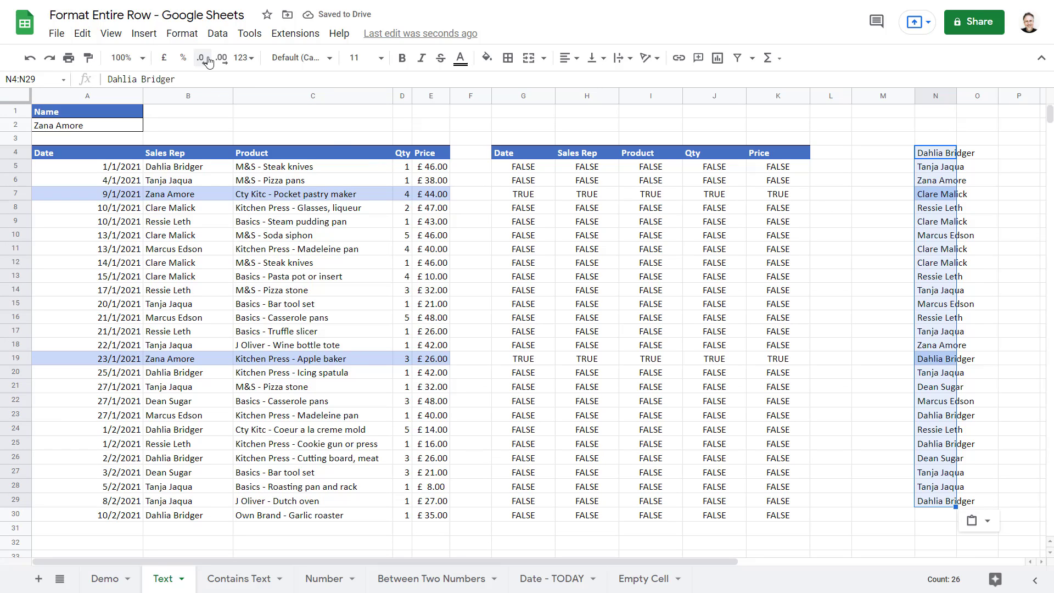
Remove duplicates from column N, leaving seven unique rep names in N4:N10.
{"action": "left_click", "coordinate": [217, 36]}
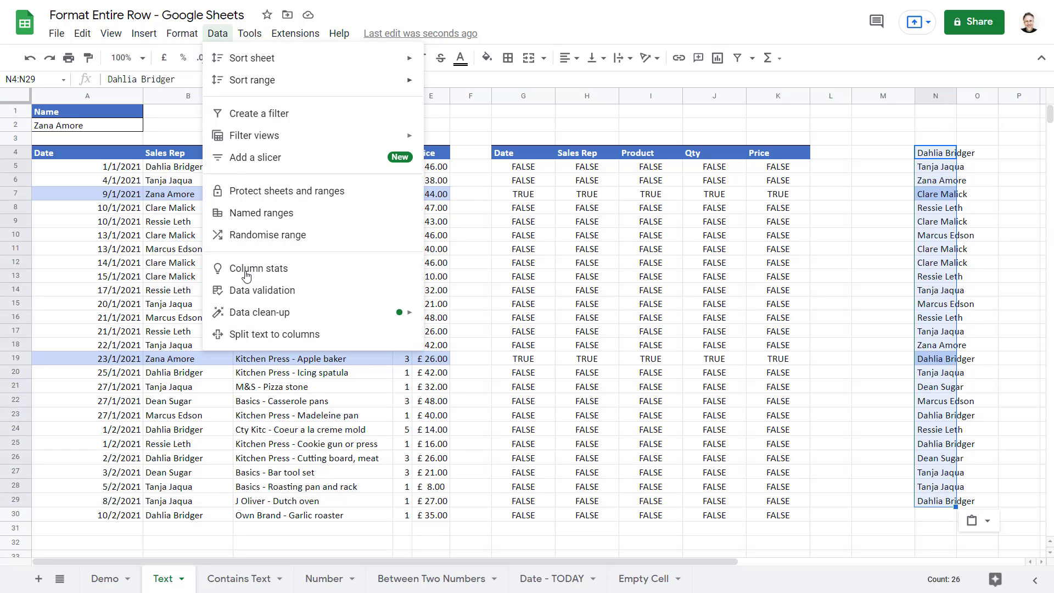
{"action": "mouse_move", "coordinate": [258, 314]}
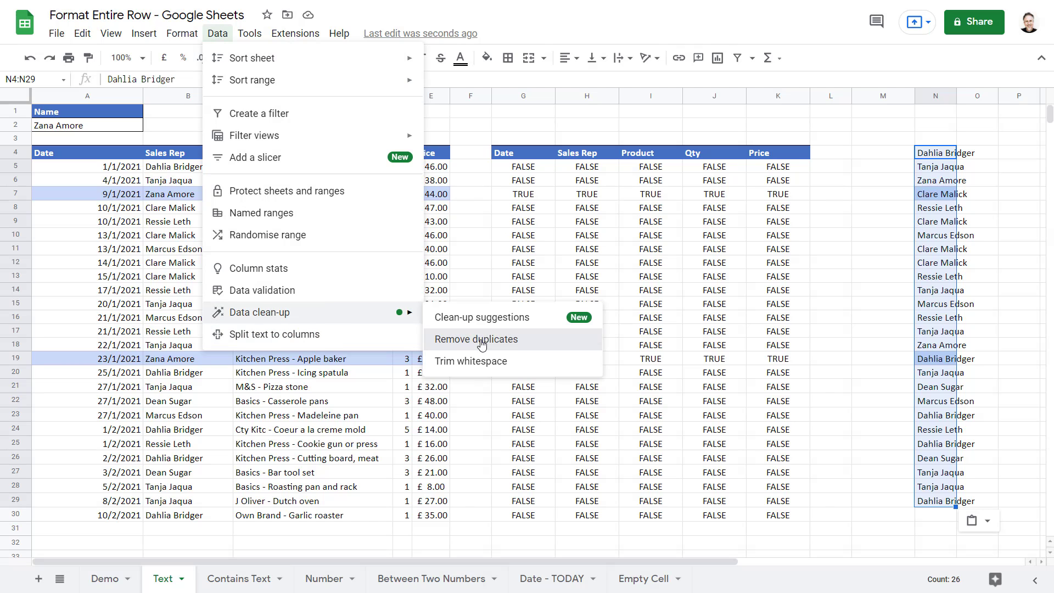
{"action": "left_click", "coordinate": [459, 338]}
{"action": "left_click", "coordinate": [570, 386]}
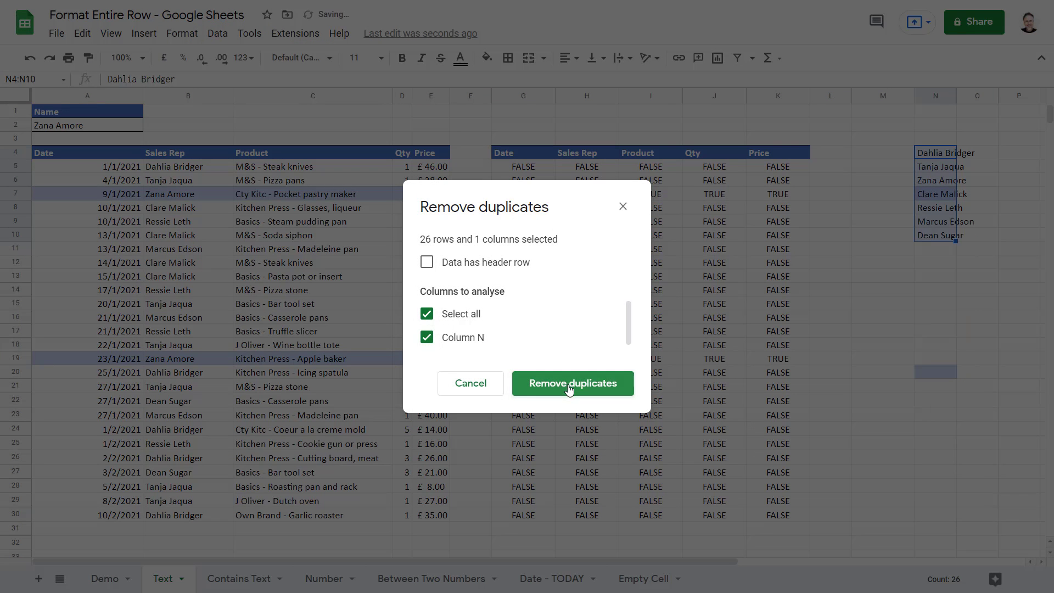
{"action": "left_click", "coordinate": [677, 348]}
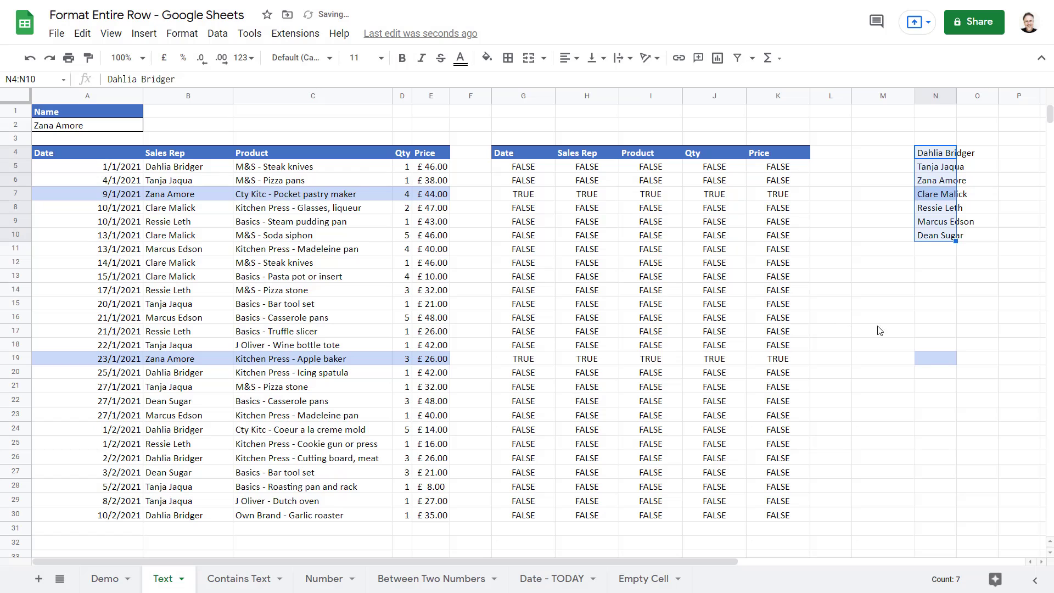
{"action": "key", "text": "ctrl+space"}
{"action": "left_click", "coordinate": [966, 245]}
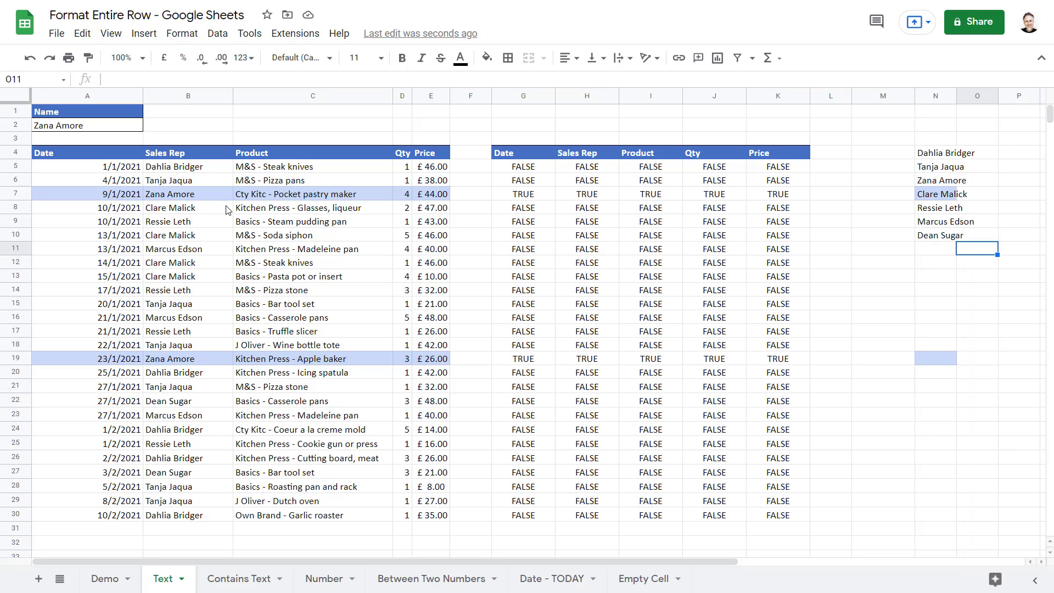
{"action": "left_click", "coordinate": [97, 129]}
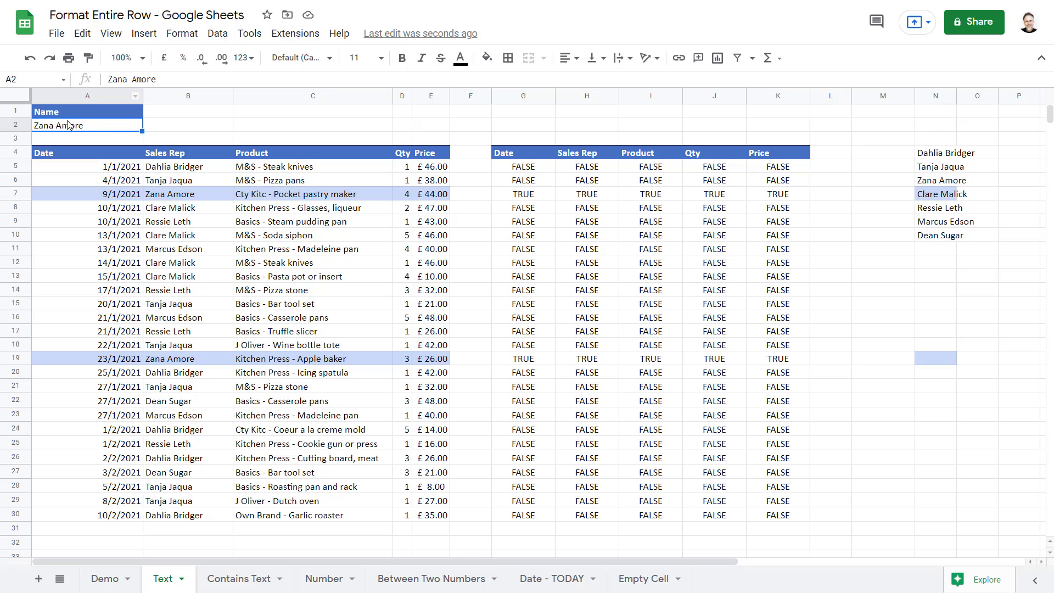
Add data validation to A2 as a drop-down list from the range N4:N10.
{"action": "left_click", "coordinate": [217, 34]}
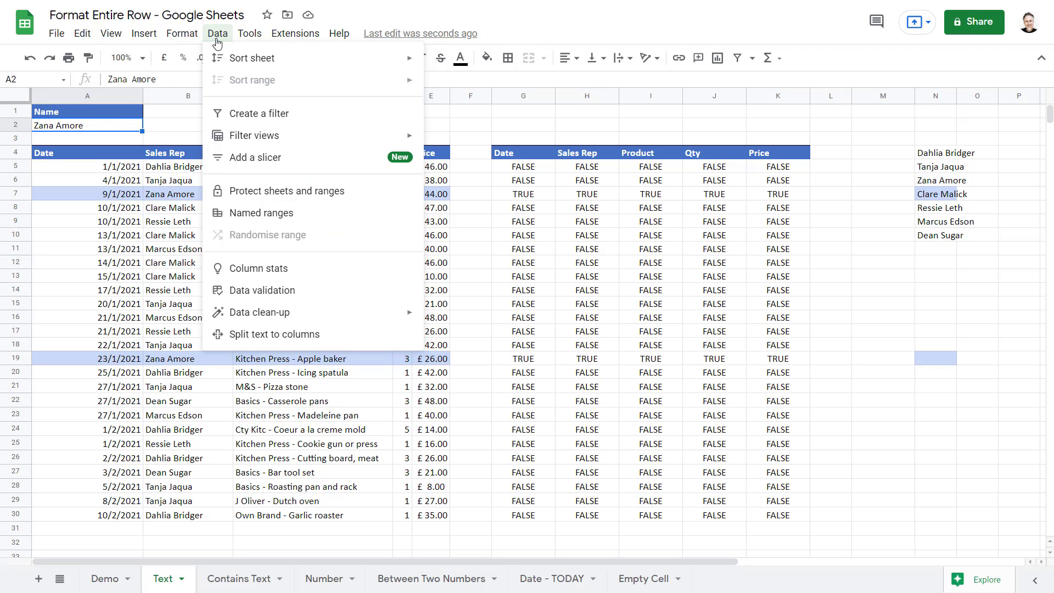
{"action": "left_click", "coordinate": [289, 290]}
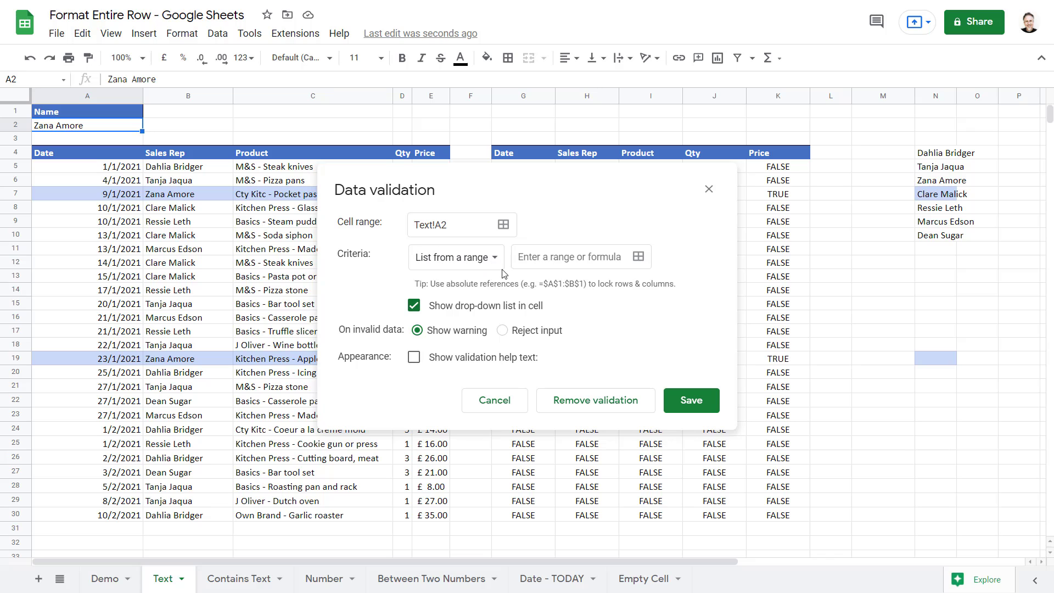
{"action": "left_click", "coordinate": [637, 258]}
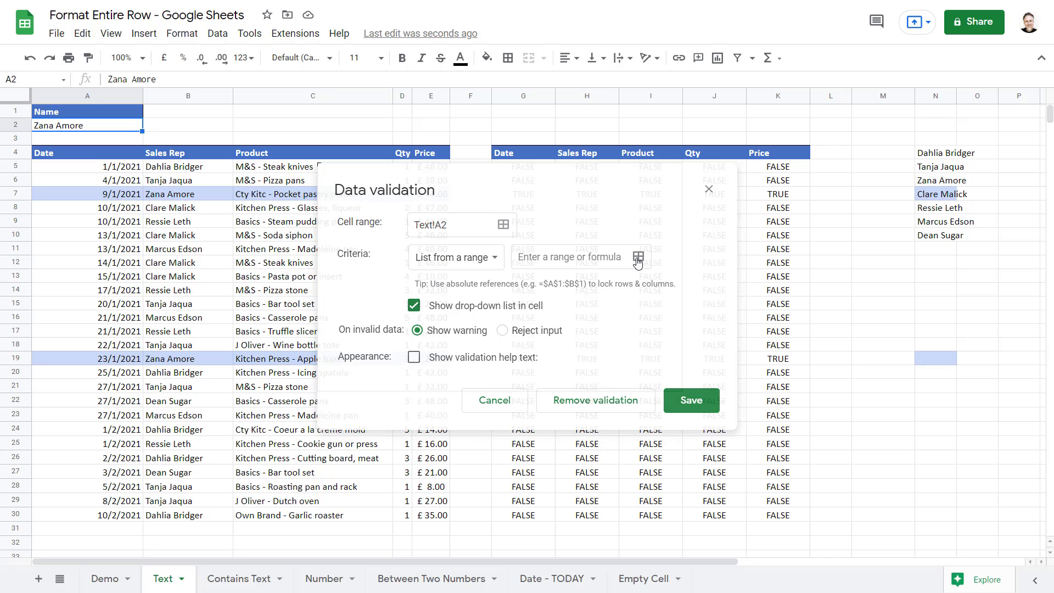
{"action": "left_click_drag", "start_coordinate": [936, 149], "coordinate": [931, 234]}
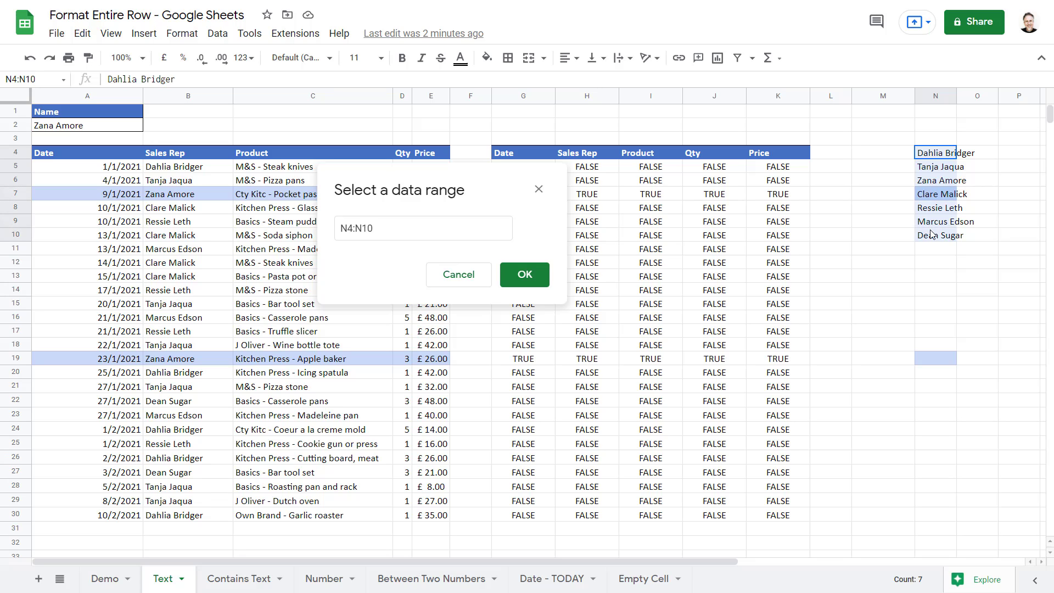
{"action": "left_click", "coordinate": [533, 276]}
{"action": "left_click", "coordinate": [691, 400]}
Pick another rep from A2's drop-down, then hide helper column N.
{"action": "left_click", "coordinate": [136, 126]}
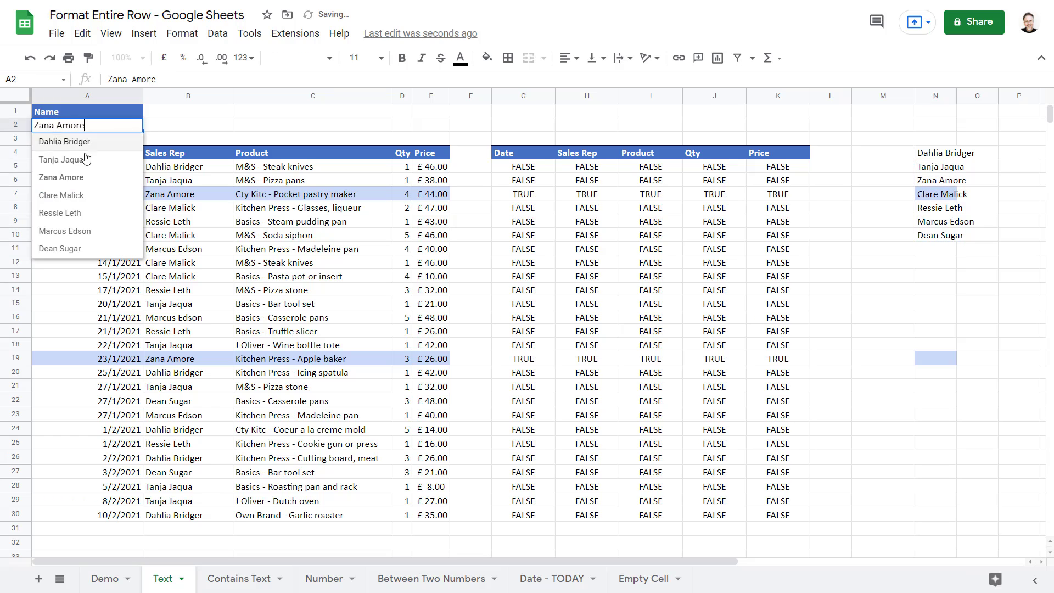
{"action": "left_click", "coordinate": [62, 219]}
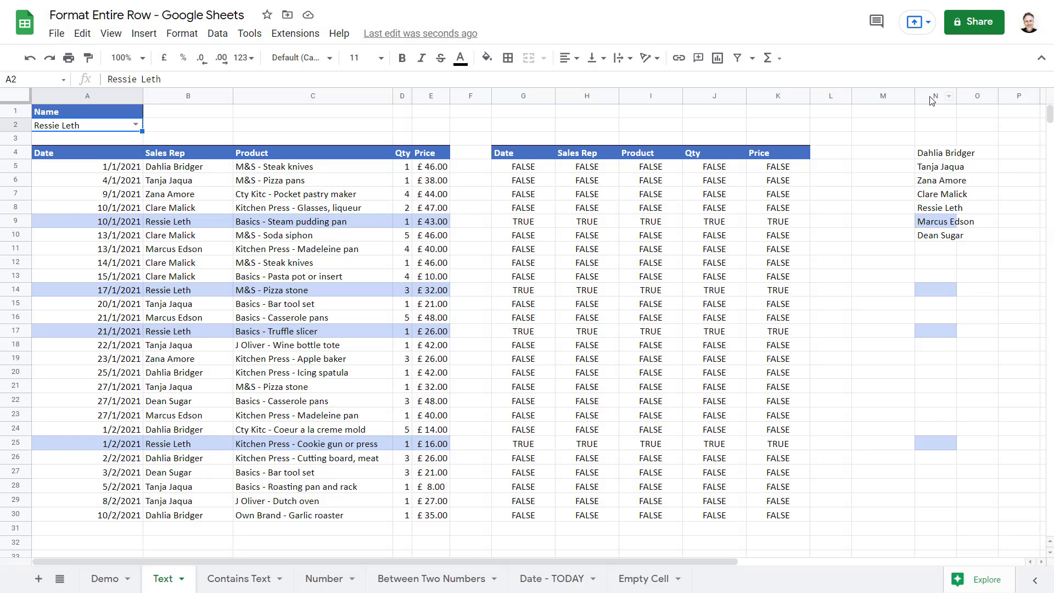
{"action": "left_click", "coordinate": [931, 99]}
{"action": "right_click", "coordinate": [932, 99]}
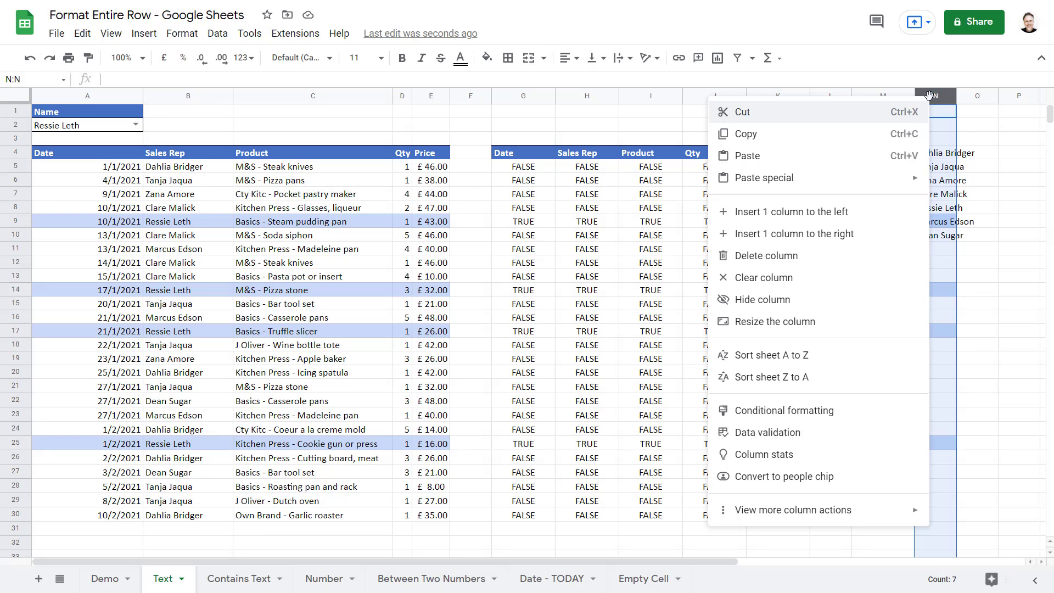
{"action": "left_click", "coordinate": [762, 300]}
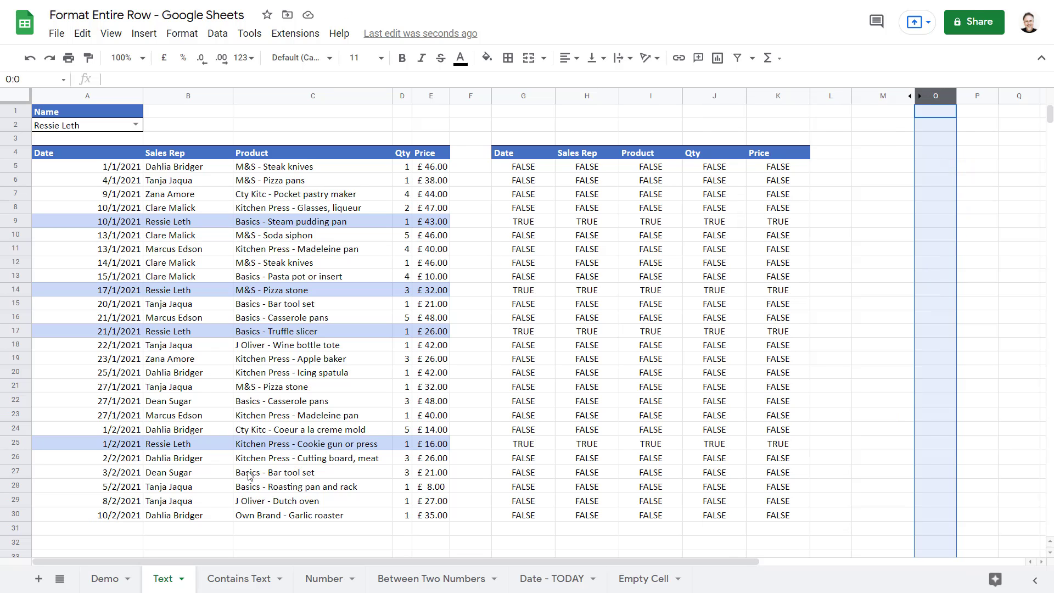
On the Contains Text sheet, enter =find($A$2,C5) in I5.
{"action": "left_click", "coordinate": [242, 579]}
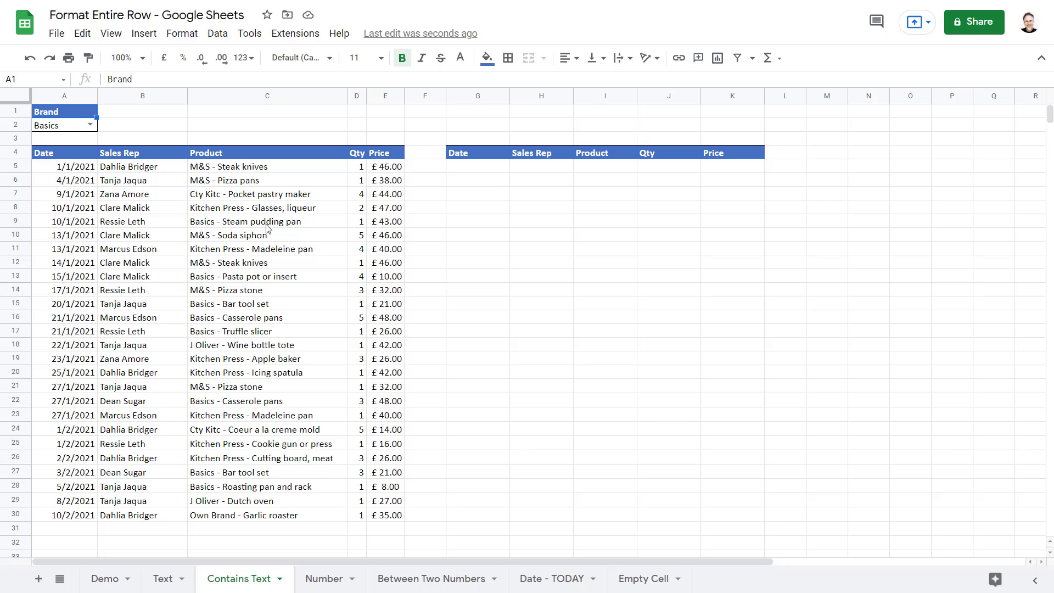
{"action": "left_click", "coordinate": [597, 171]}
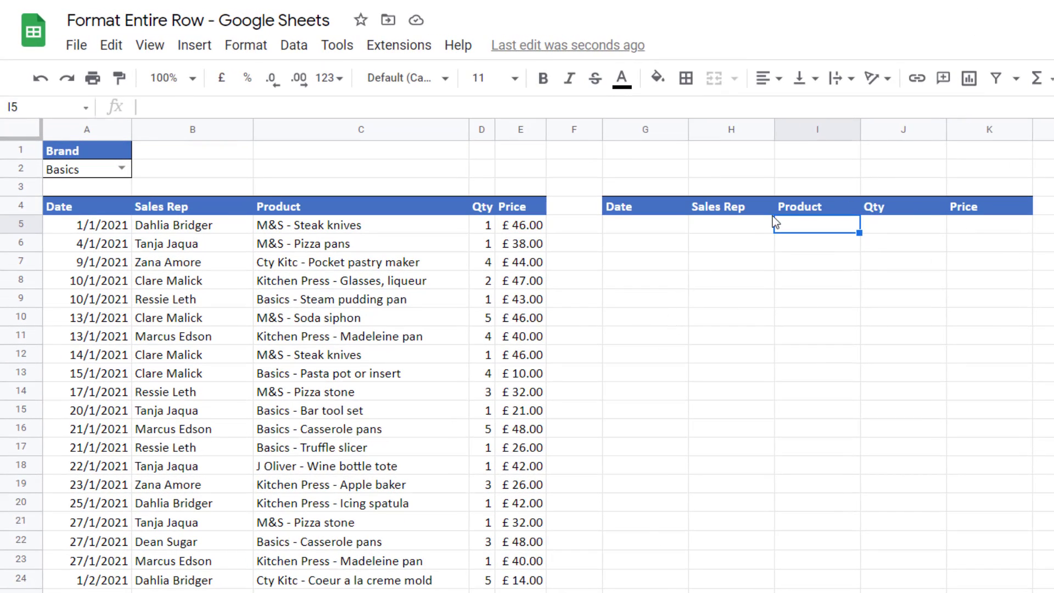
{"action": "double_click", "coordinate": [785, 226]}
{"action": "type", "text": "=find"}
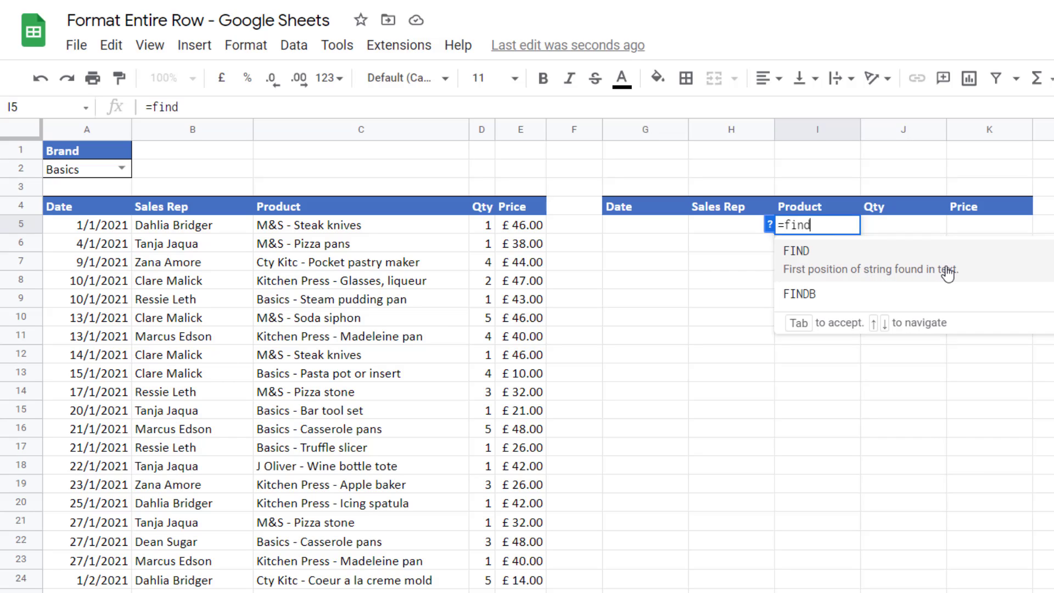
{"action": "type", "text": "("}
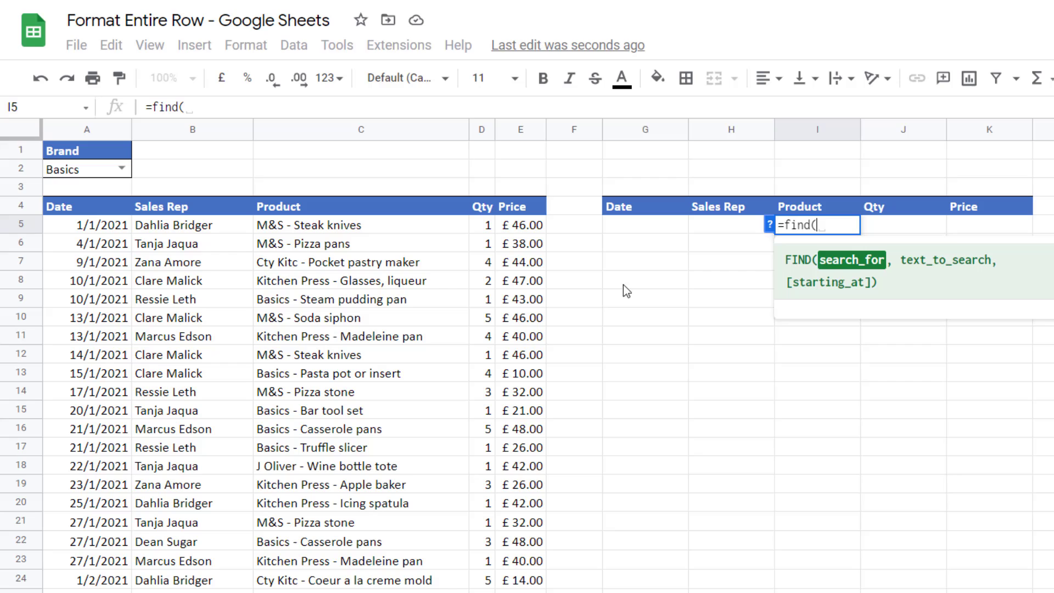
{"action": "left_click", "coordinate": [81, 171]}
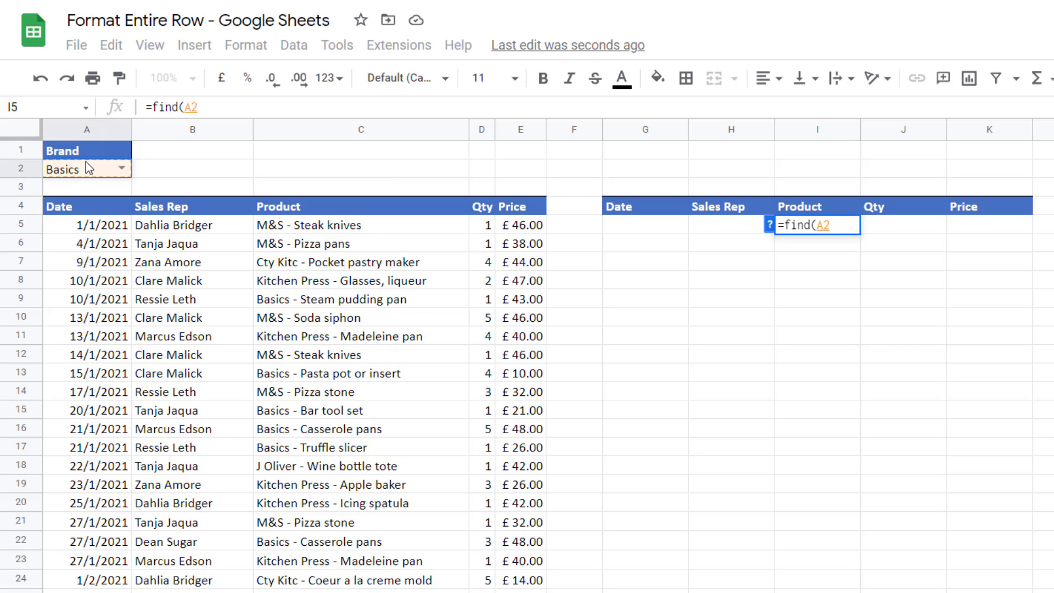
{"action": "key", "text": "F4"}
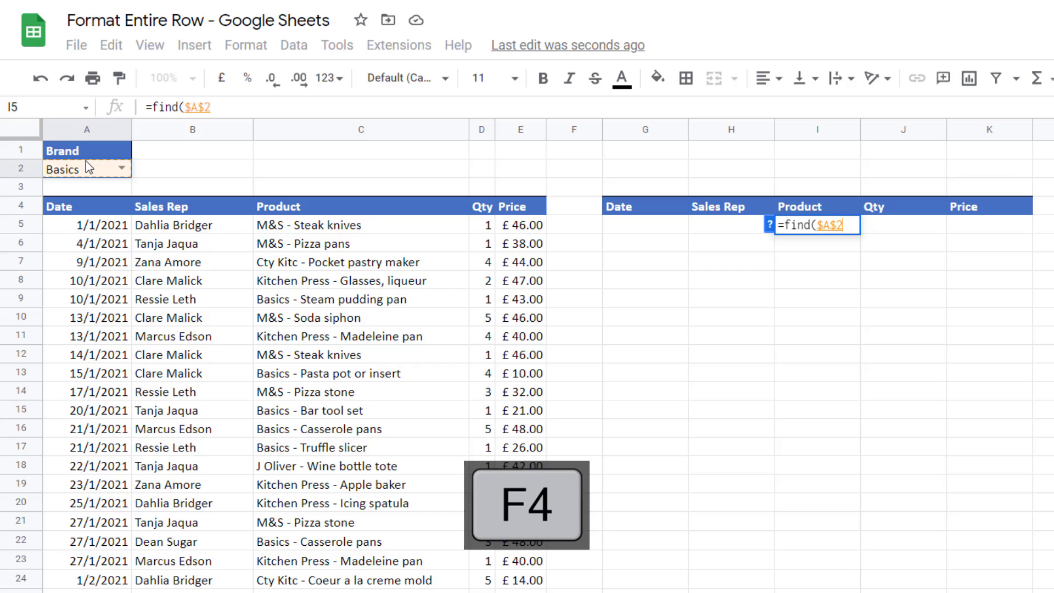
{"action": "type", "text": ","}
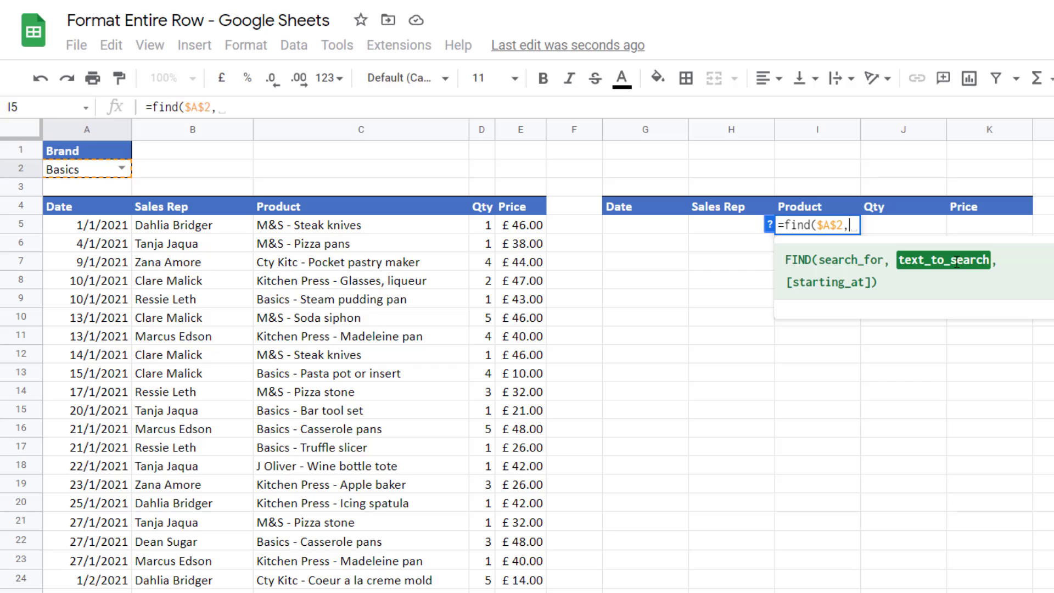
{"action": "left_click", "coordinate": [302, 225]}
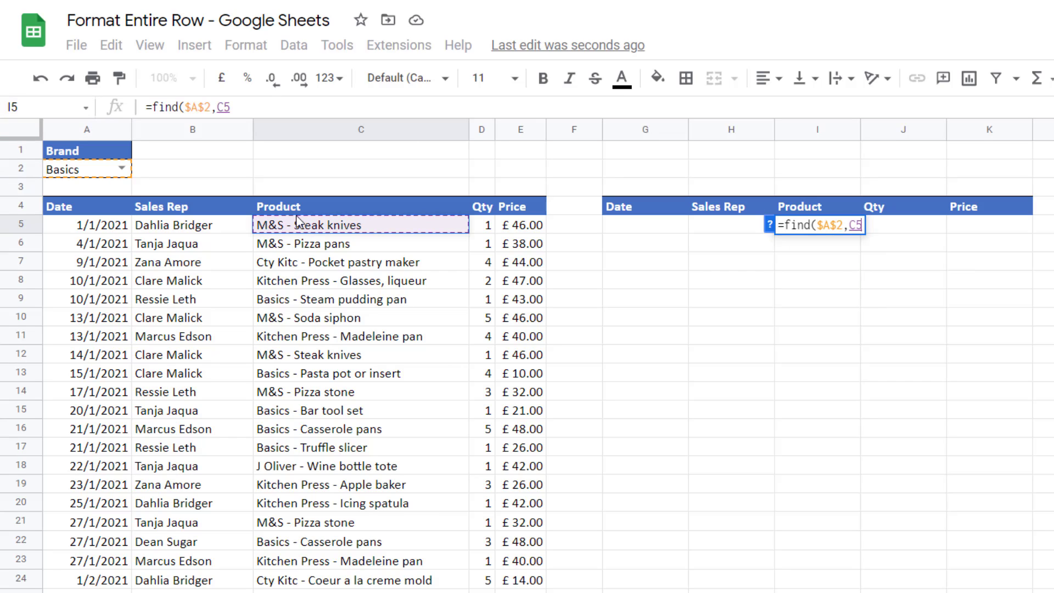
{"action": "type", "text": ")"}
{"action": "key", "text": "Return"}
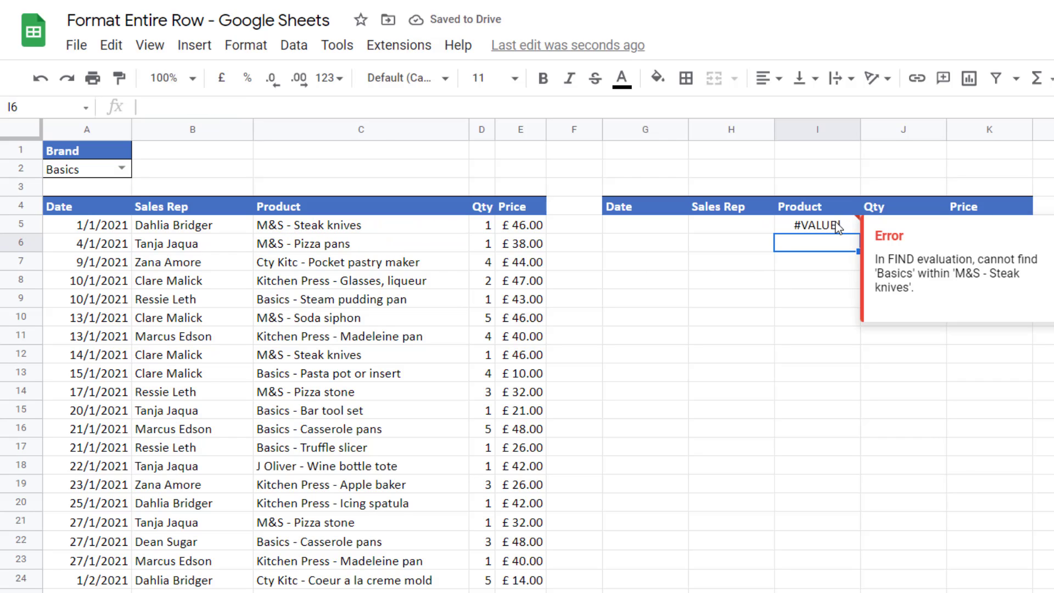
Rewrite I5 as =isnumber(find($A$2,C5)) and fill it down column I to I30.
{"action": "left_click", "coordinate": [854, 230]}
{"action": "left_click_drag", "start_coordinate": [859, 232], "coordinate": [817, 590]}
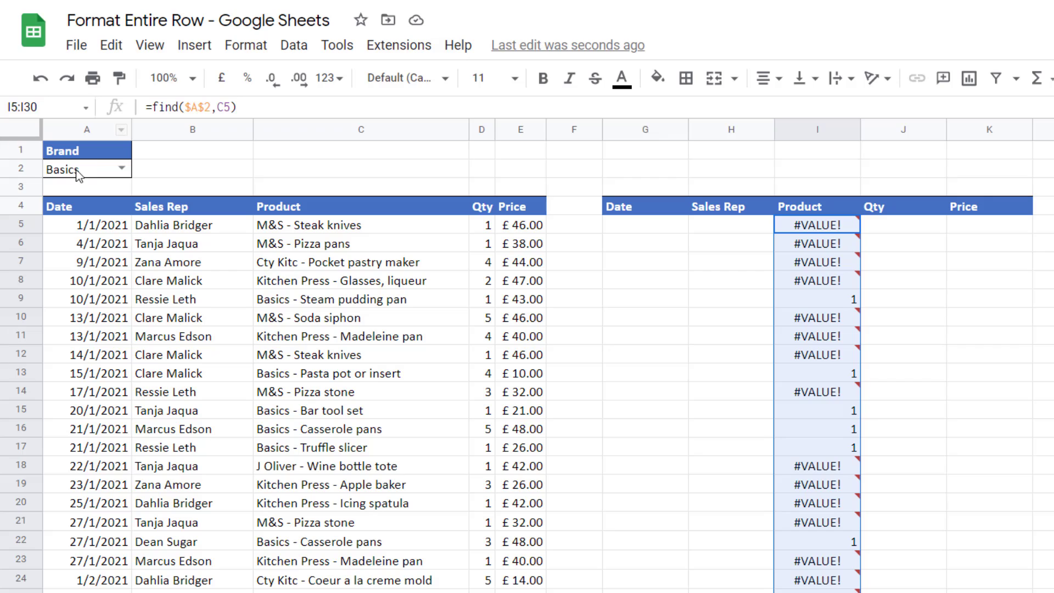
{"action": "mouse_move", "coordinate": [818, 229]}
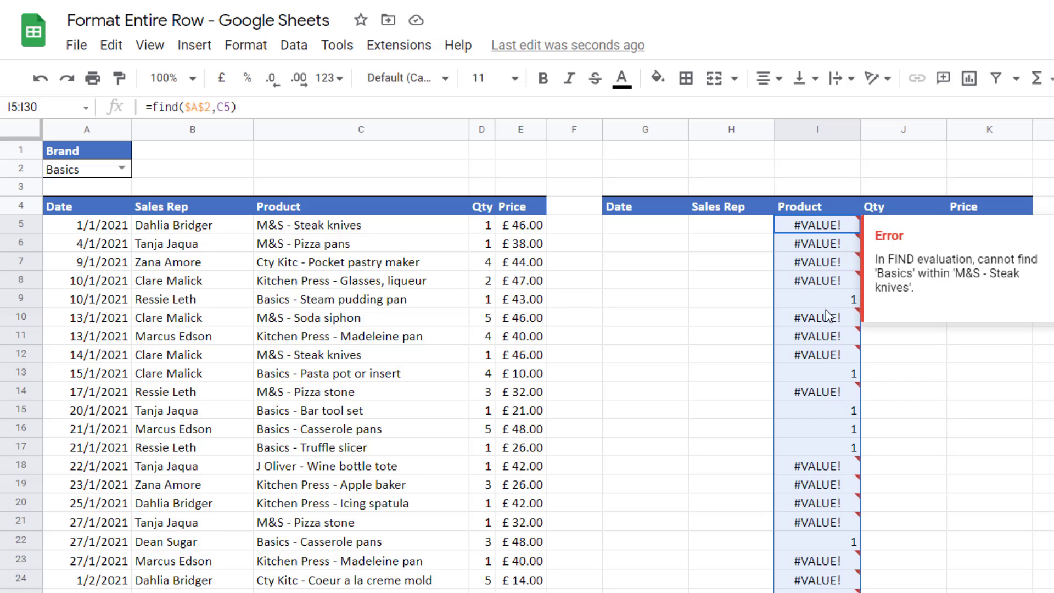
{"action": "double_click", "coordinate": [786, 225]}
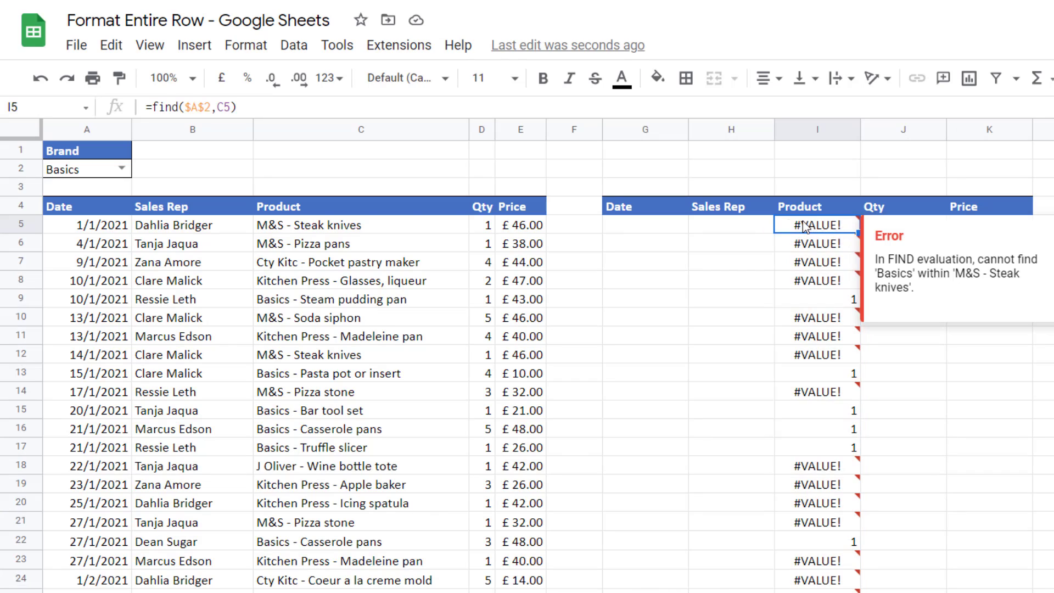
{"action": "left_click", "coordinate": [785, 225]}
{"action": "type", "text": "is"}
{"action": "type", "text": "number"}
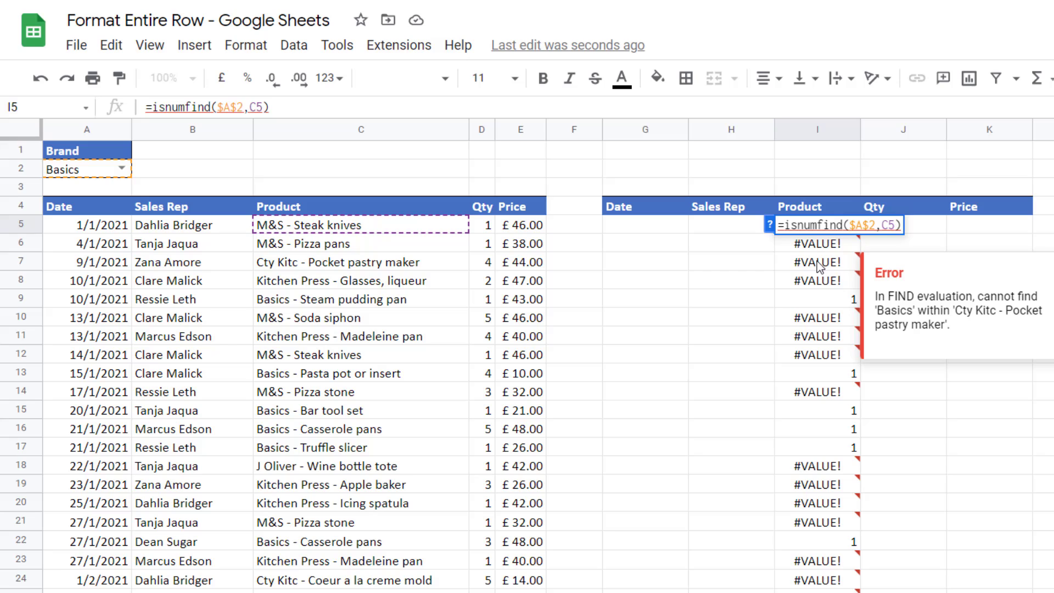
{"action": "type", "text": "("}
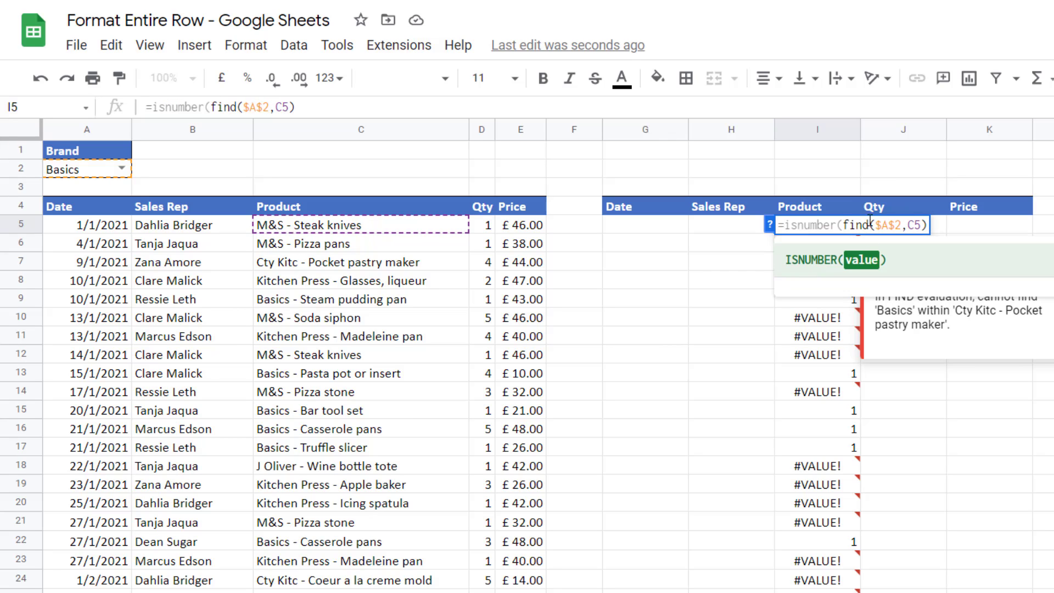
{"action": "left_click", "coordinate": [928, 226]}
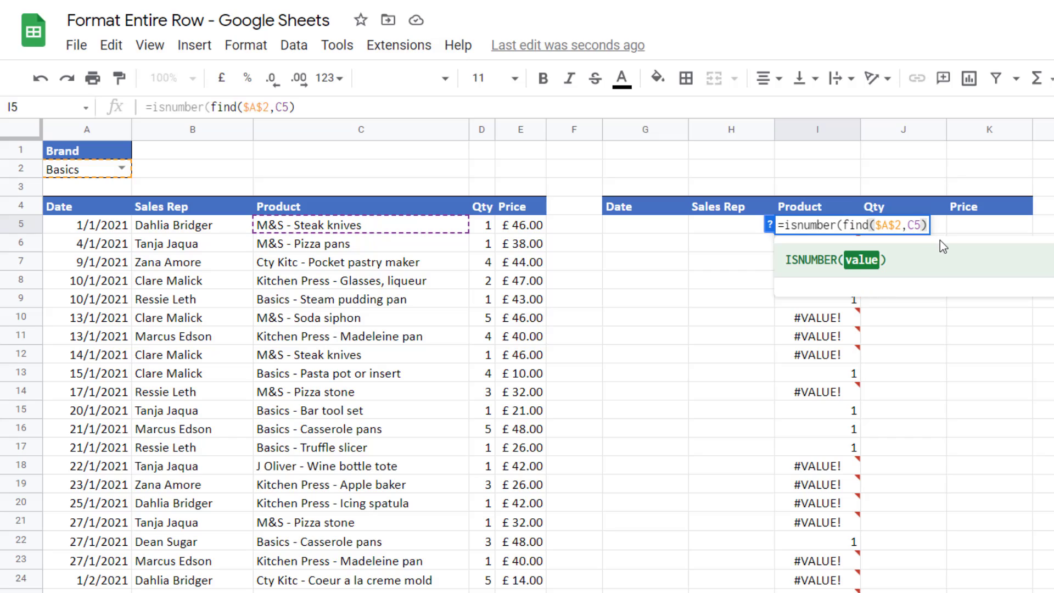
{"action": "type", "text": ")"}
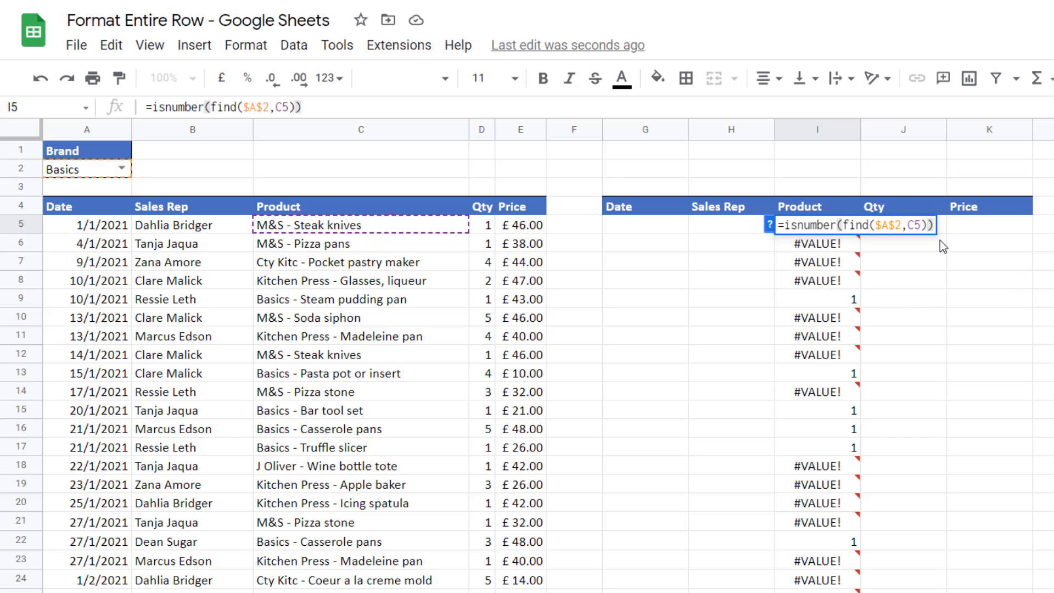
{"action": "key", "text": "Return"}
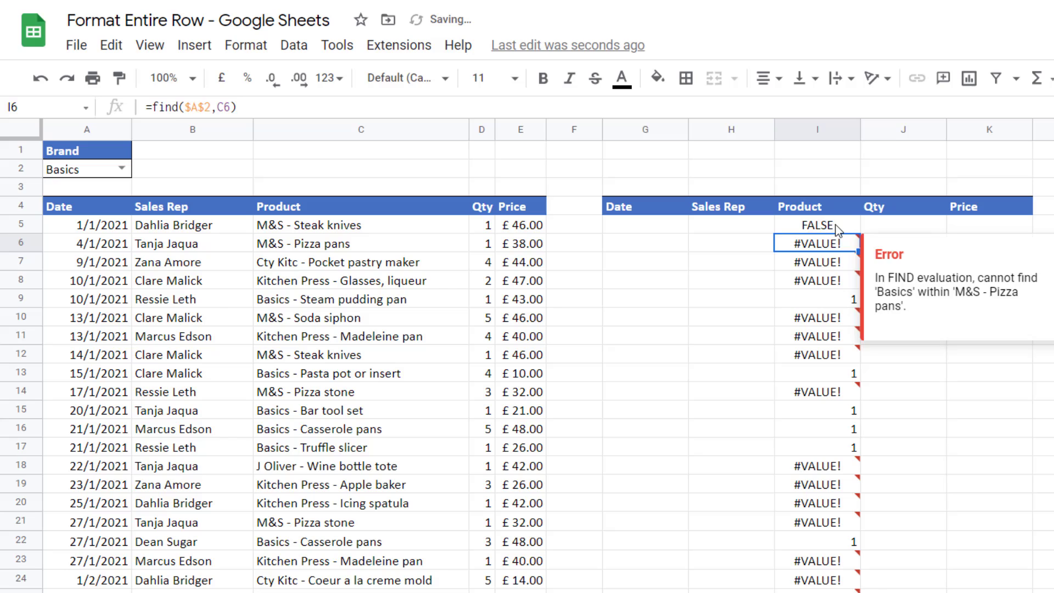
{"action": "left_click", "coordinate": [837, 228]}
{"action": "left_click_drag", "start_coordinate": [859, 233], "coordinate": [858, 587]}
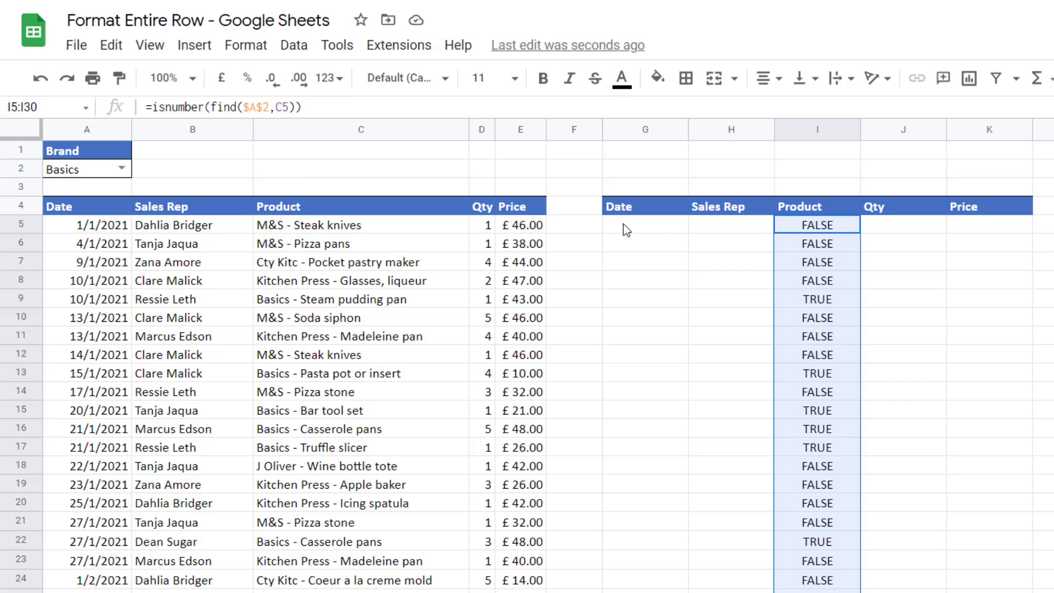
Change I5's C5 reference to the column-locked $C5 in the ISNUMBER(FIND) formula.
{"action": "double_click", "coordinate": [846, 229]}
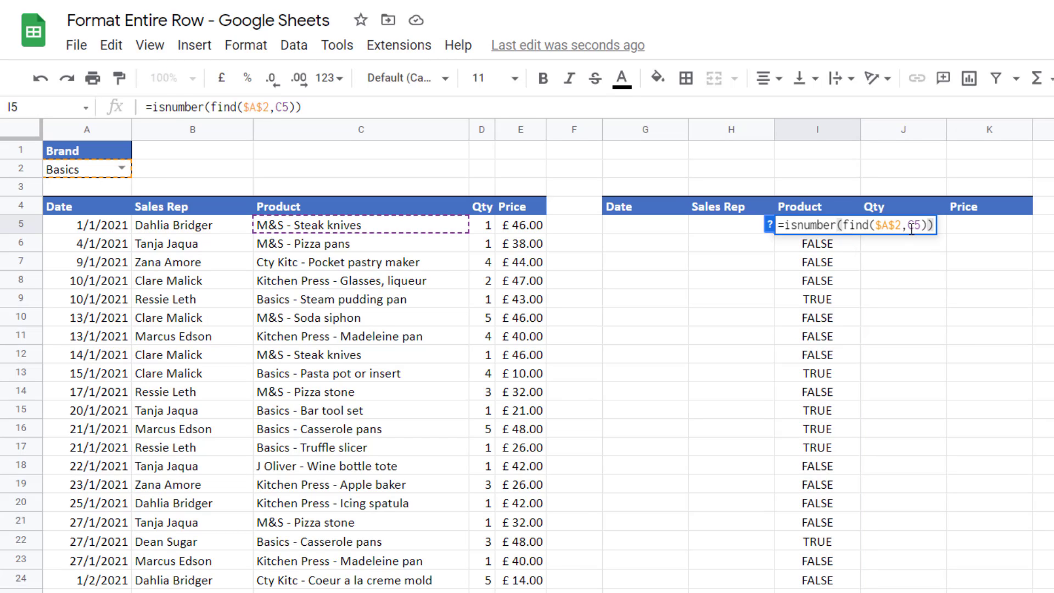
{"action": "left_click", "coordinate": [914, 225]}
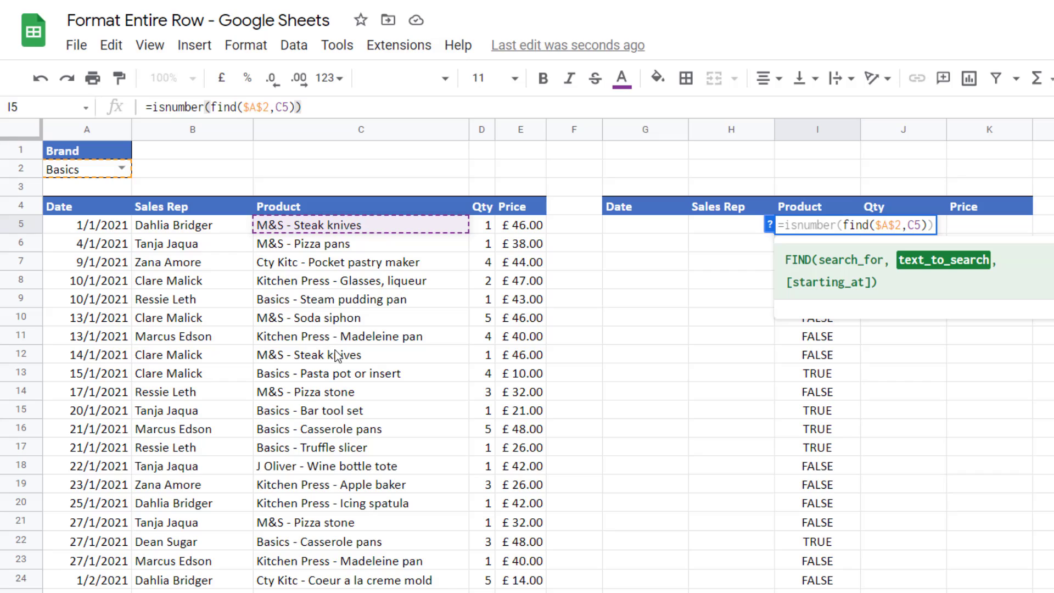
{"action": "key", "text": "F4"}
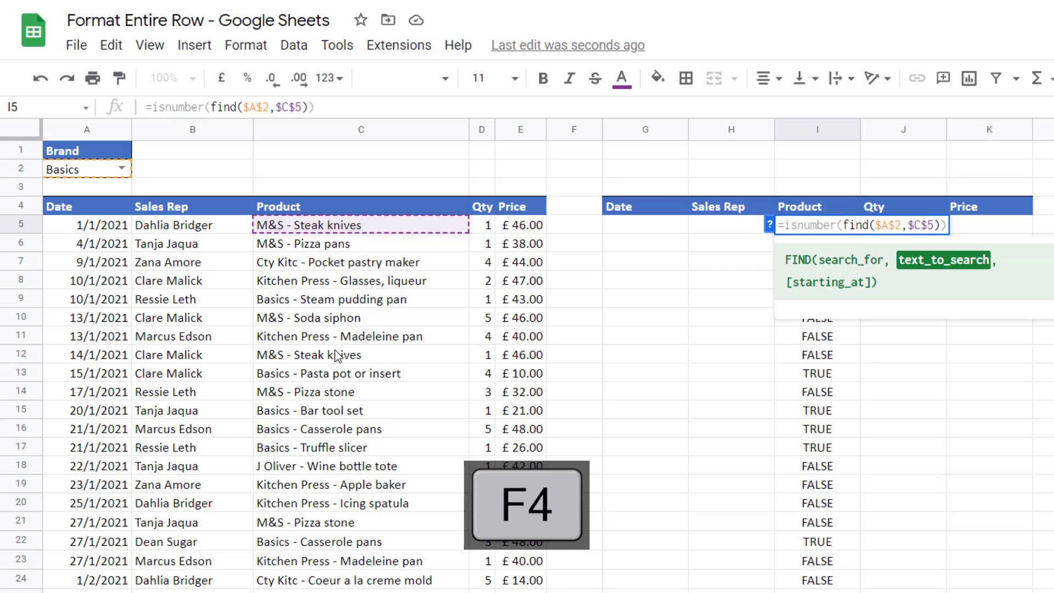
{"action": "key", "text": "F4"}
{"action": "key", "text": "F4"}
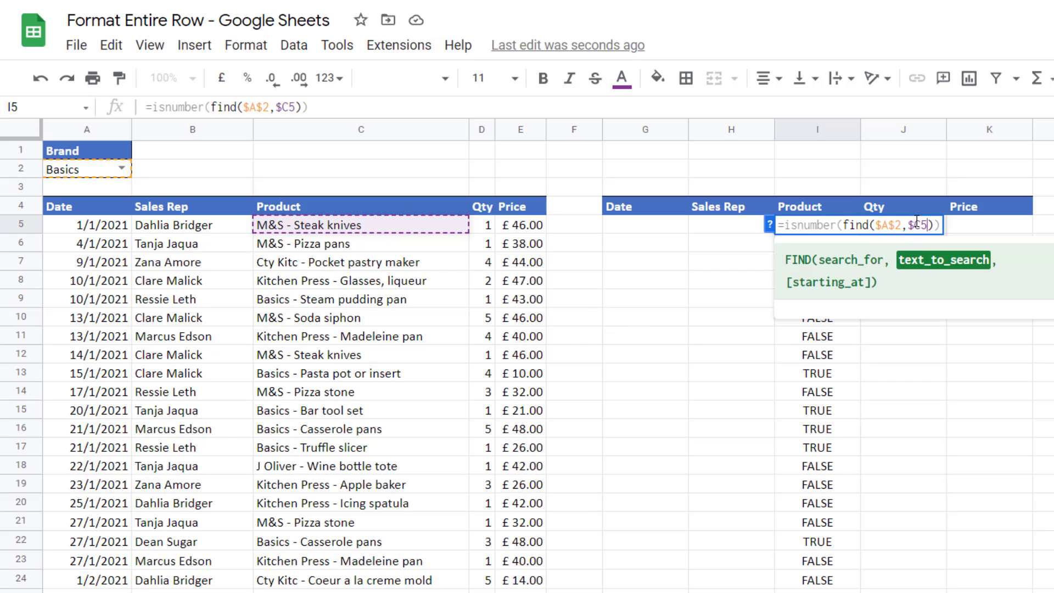
{"action": "key", "text": "Return"}
Copy the I5 formula across G5:K5 and down to row 30.
{"action": "left_click", "coordinate": [839, 228]}
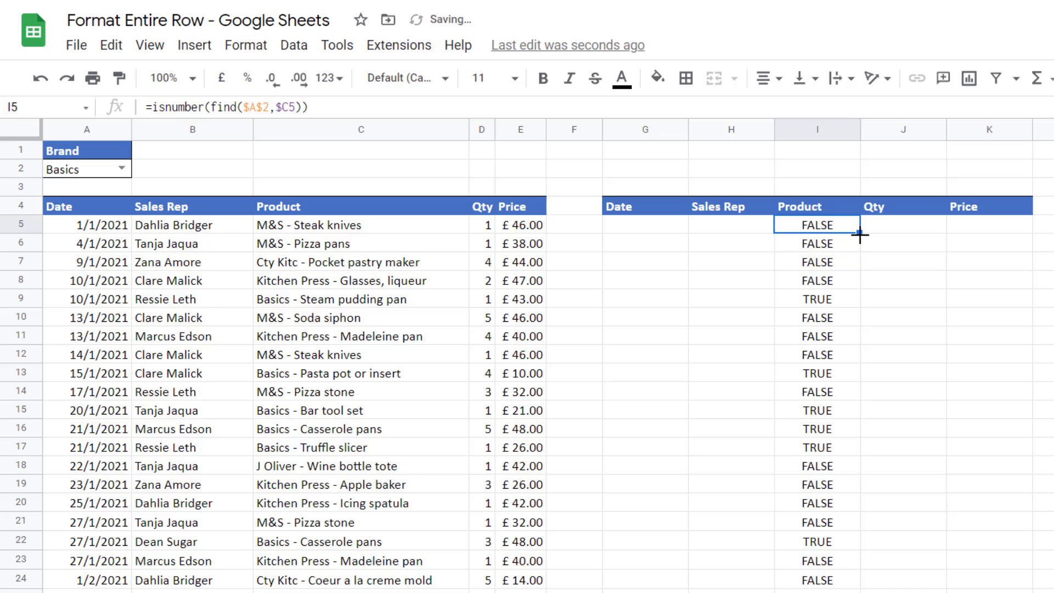
{"action": "left_click_drag", "start_coordinate": [861, 235], "coordinate": [684, 233]}
{"action": "left_click", "coordinate": [684, 233]}
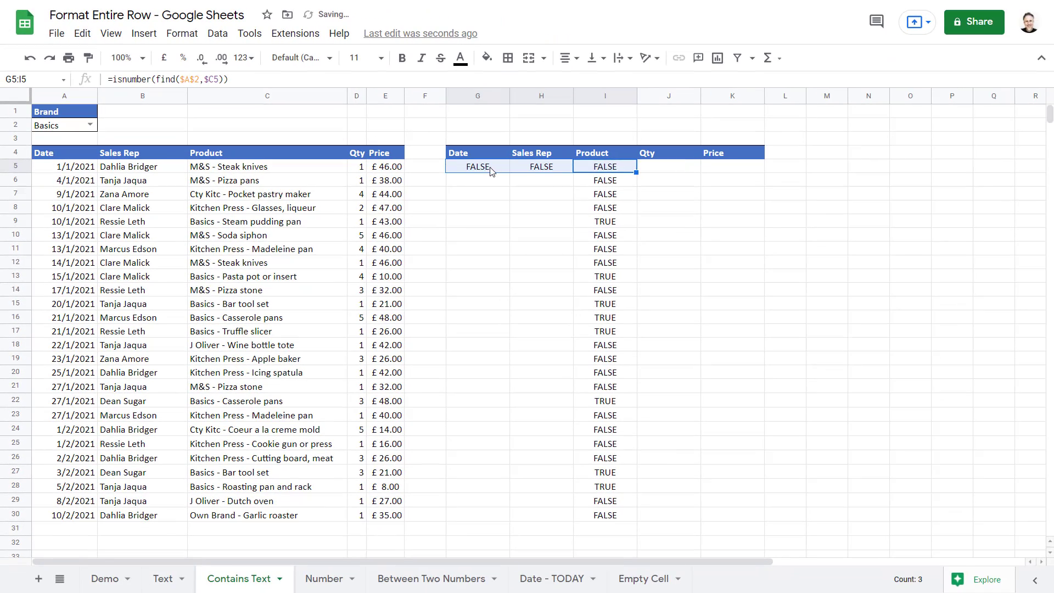
{"action": "left_click_drag", "start_coordinate": [509, 173], "coordinate": [735, 520]}
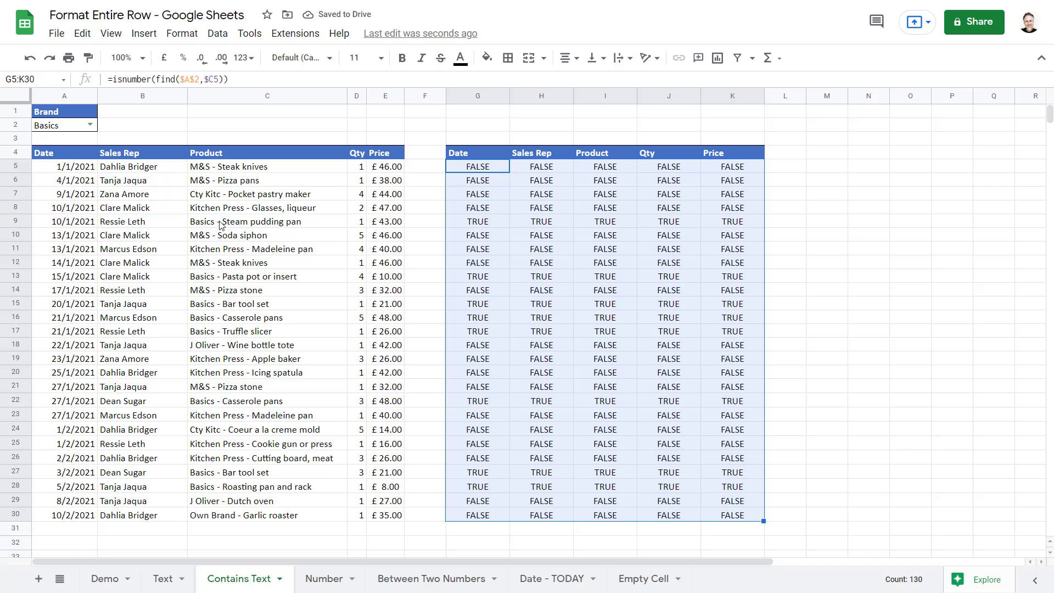
{"action": "left_click_drag", "start_coordinate": [477, 225], "coordinate": [733, 226]}
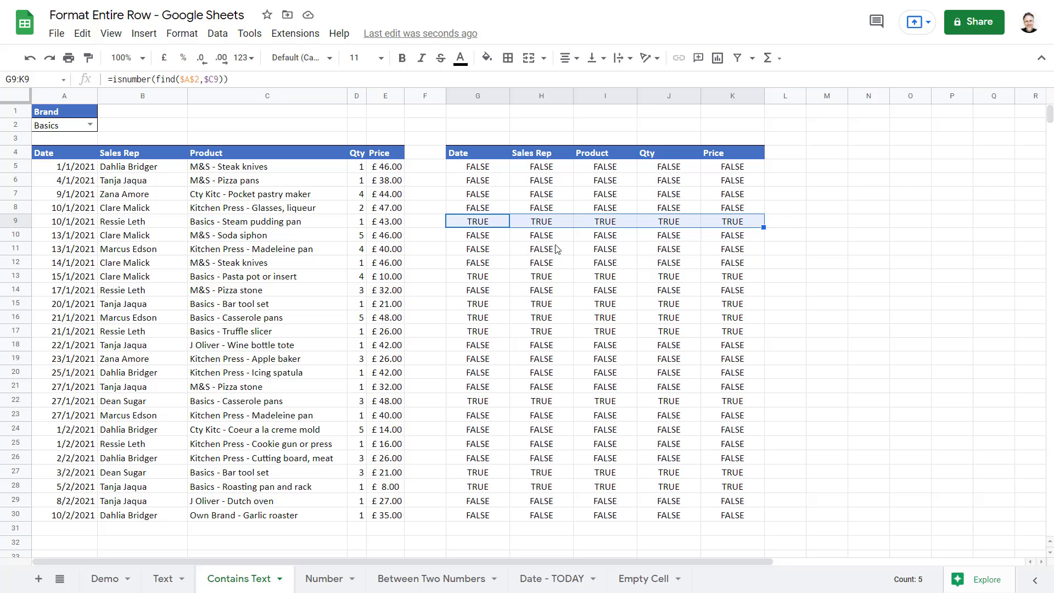
{"action": "left_click", "coordinate": [478, 167]}
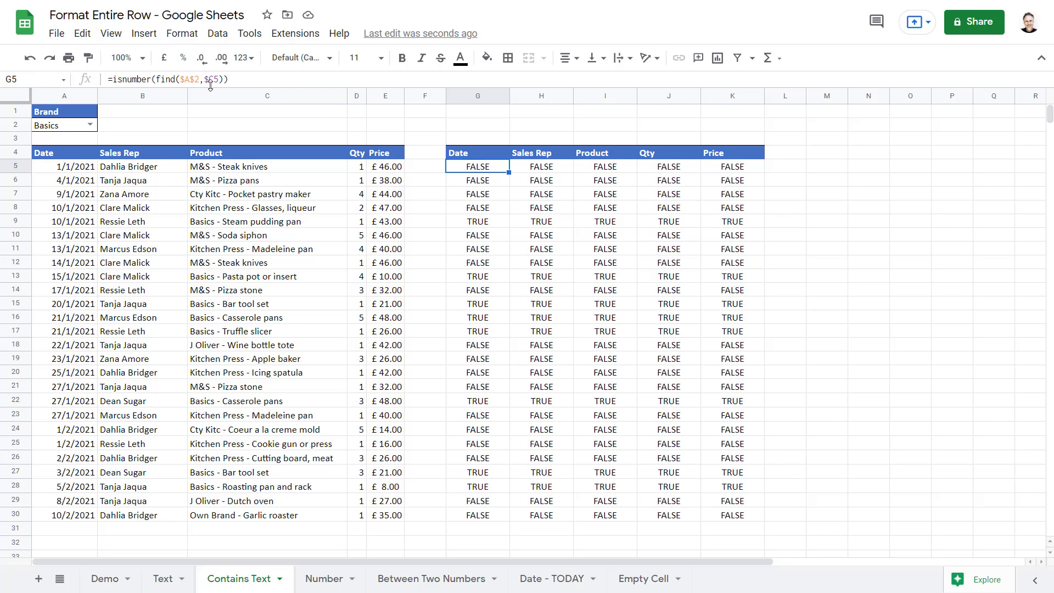
Copy G5's formula text and select the sales table A5:E30.
{"action": "double_click", "coordinate": [491, 166]}
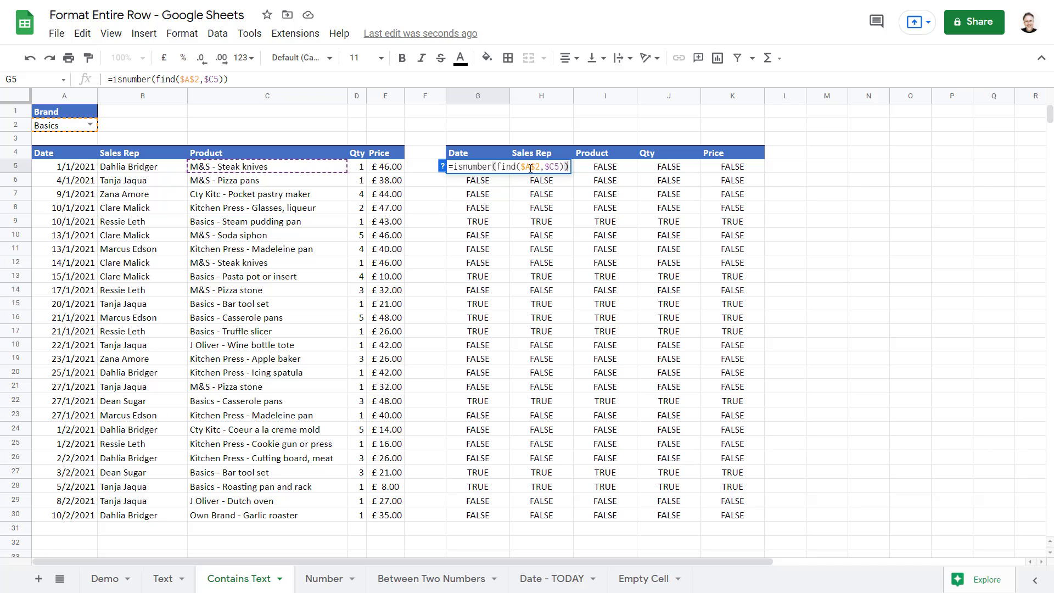
{"action": "left_click_drag", "start_coordinate": [462, 165], "coordinate": [629, 169]}
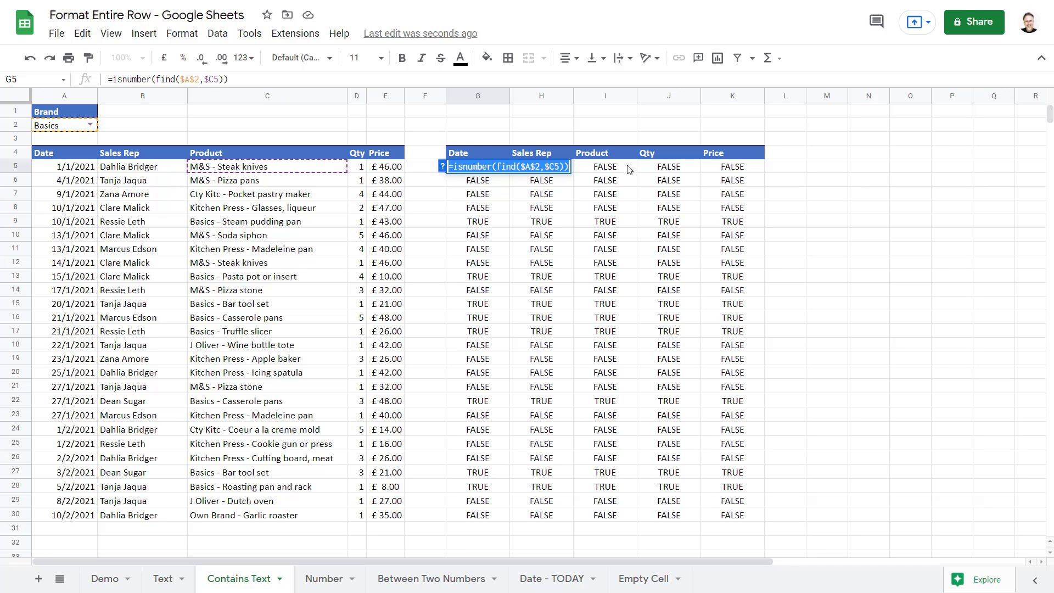
{"action": "key", "text": "ctrl+c"}
{"action": "key", "text": "Escape"}
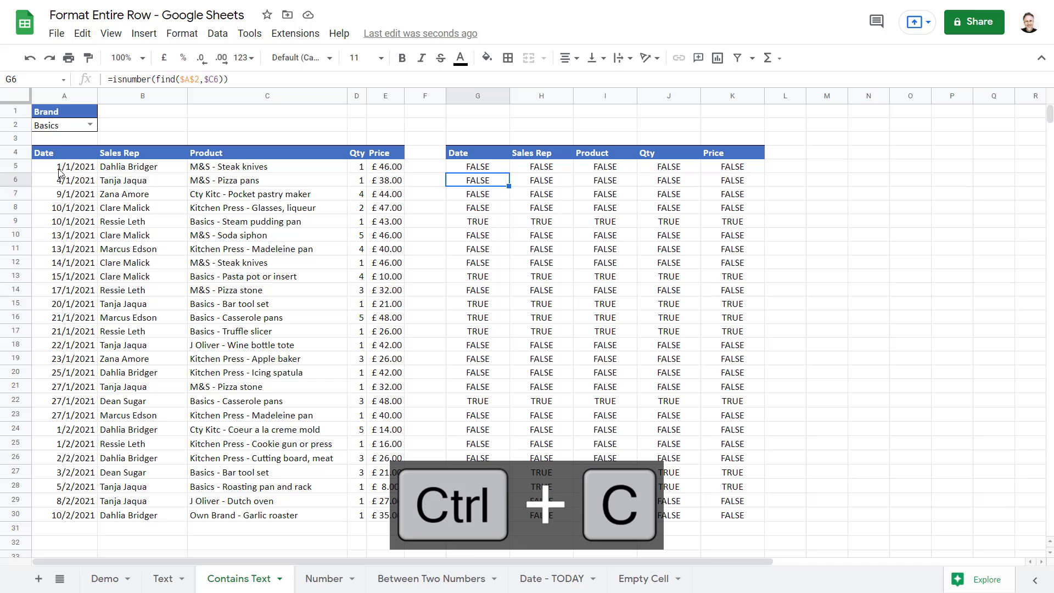
{"action": "left_click_drag", "start_coordinate": [63, 167], "coordinate": [375, 513]}
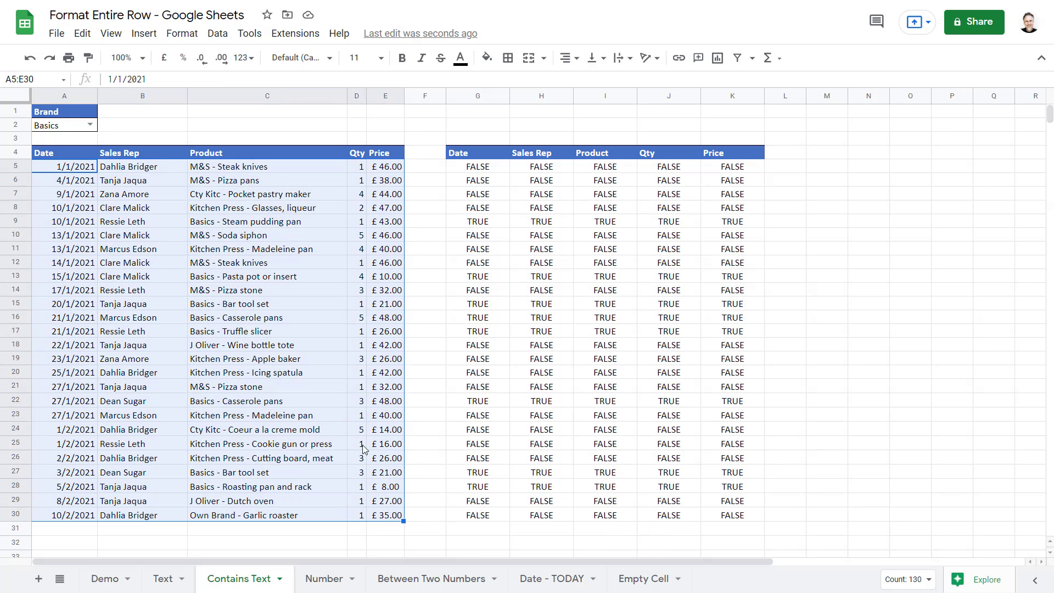
Add a 'Custom formula is' conditional formatting rule with the pasted formula and light blue fill.
{"action": "left_click", "coordinate": [180, 35]}
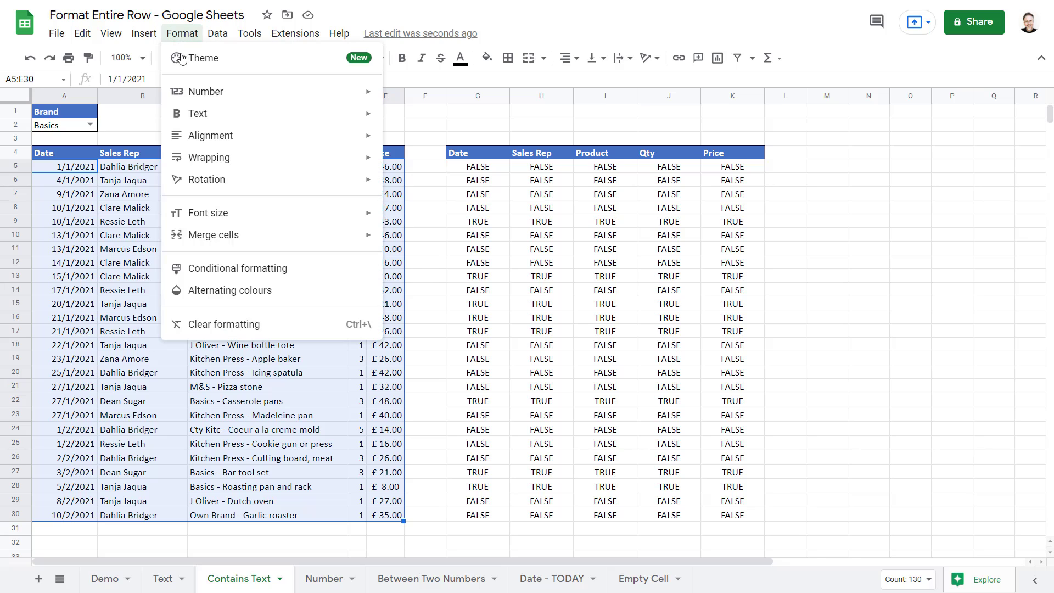
{"action": "left_click", "coordinate": [222, 267]}
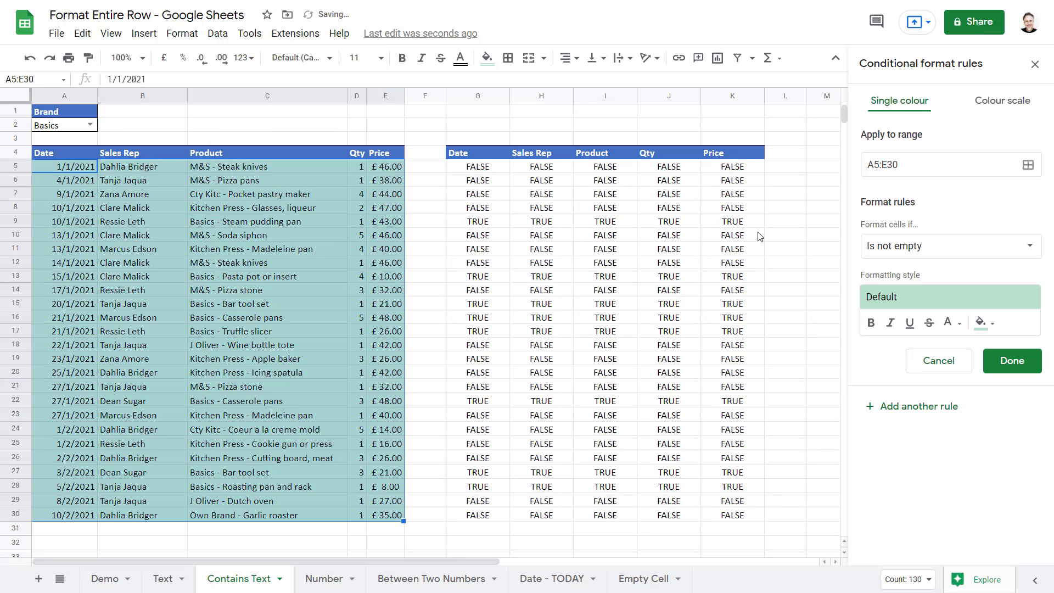
{"action": "left_click", "coordinate": [1028, 250]}
{"action": "scroll", "coordinate": [994, 274], "scroll_direction": "down", "scroll_amount": 3}
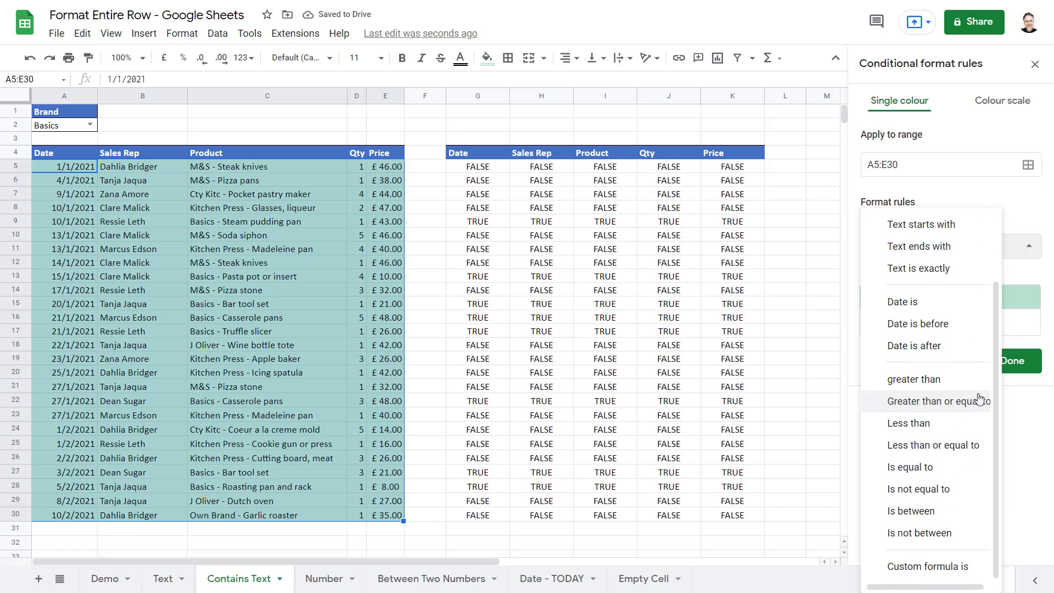
{"action": "left_click", "coordinate": [911, 569]}
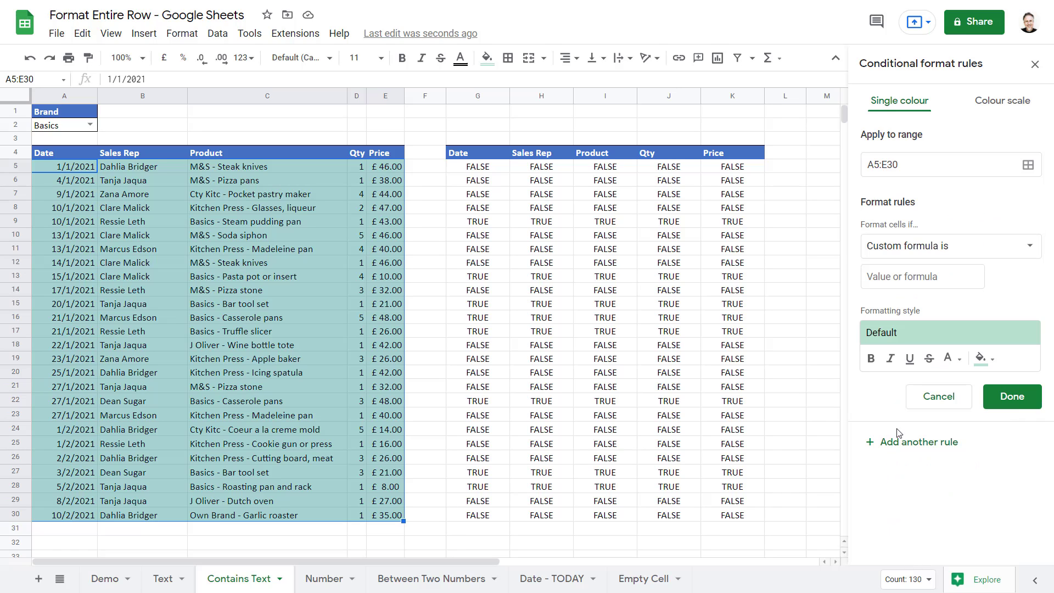
{"action": "left_click", "coordinate": [873, 273]}
{"action": "key", "text": "ctrl+v"}
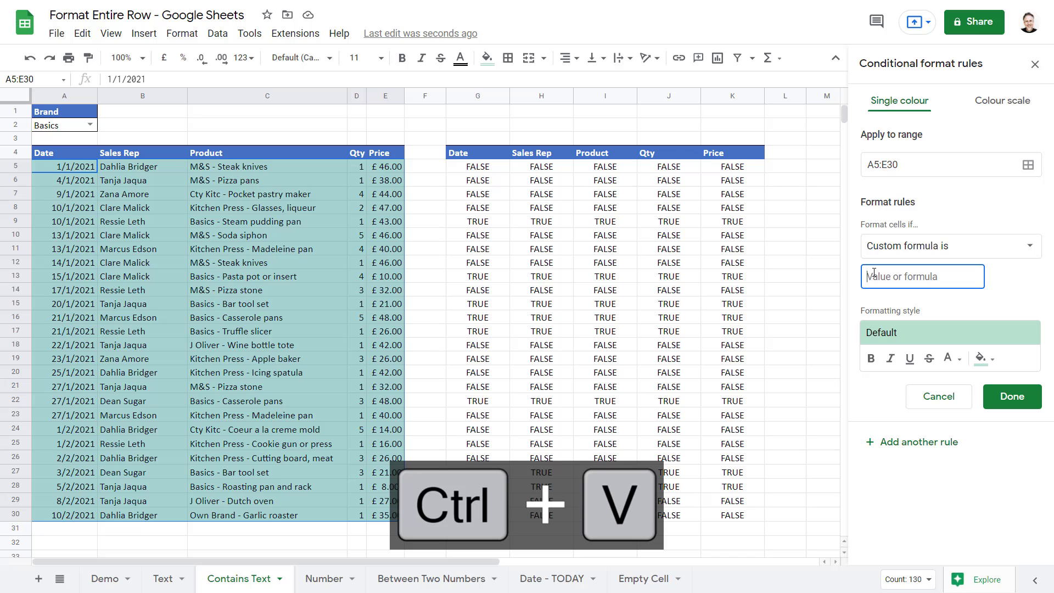
{"action": "left_click", "coordinate": [980, 358]}
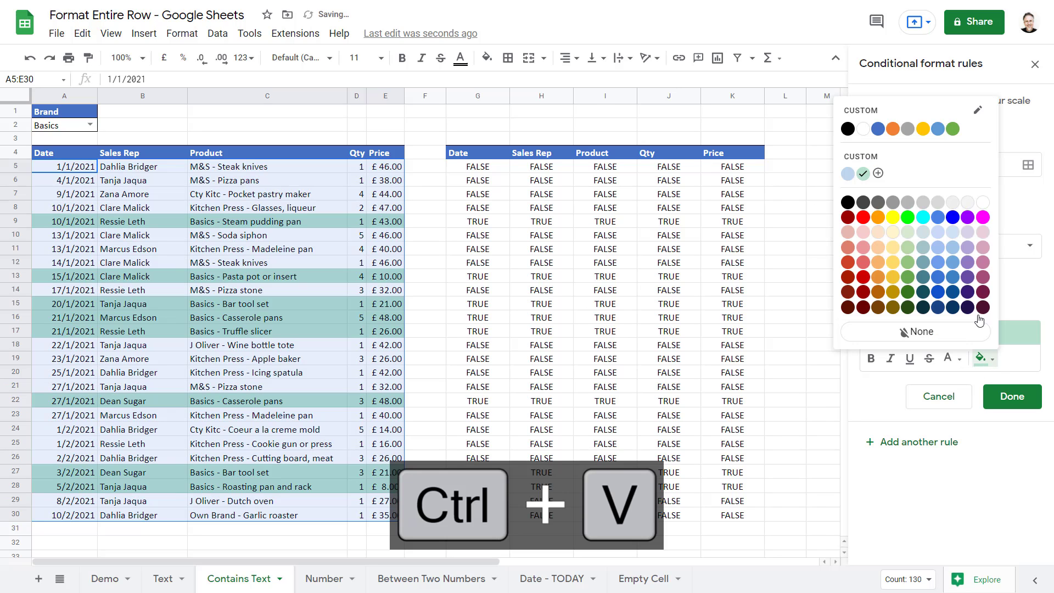
{"action": "left_click", "coordinate": [951, 247]}
{"action": "left_click", "coordinate": [1013, 397]}
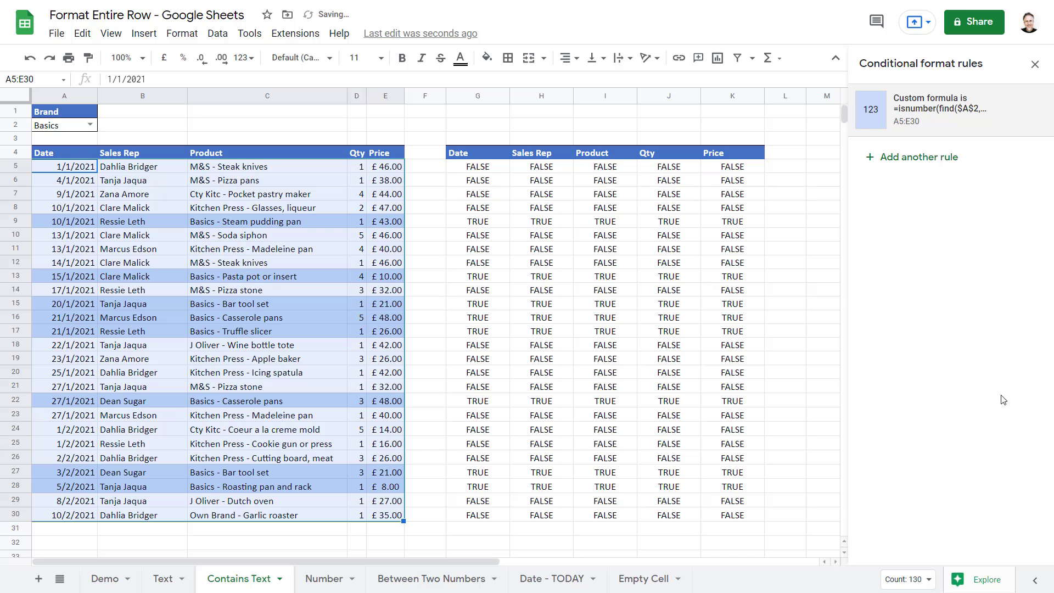
Switch the A2 brand dropdown to Cty Kitc, then to J Oliver.
{"action": "left_click", "coordinate": [90, 125]}
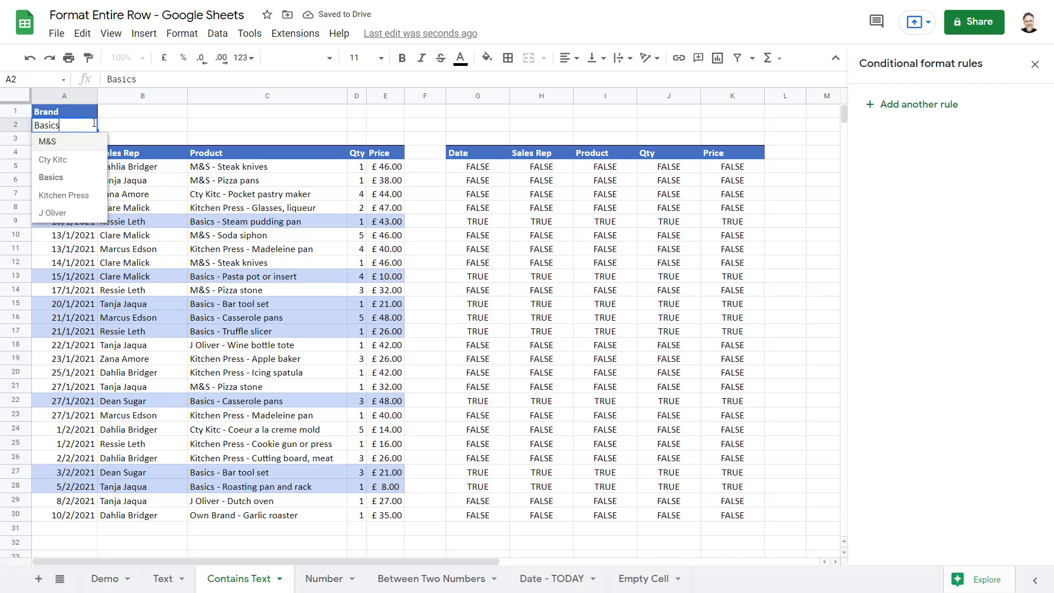
{"action": "left_click", "coordinate": [74, 154]}
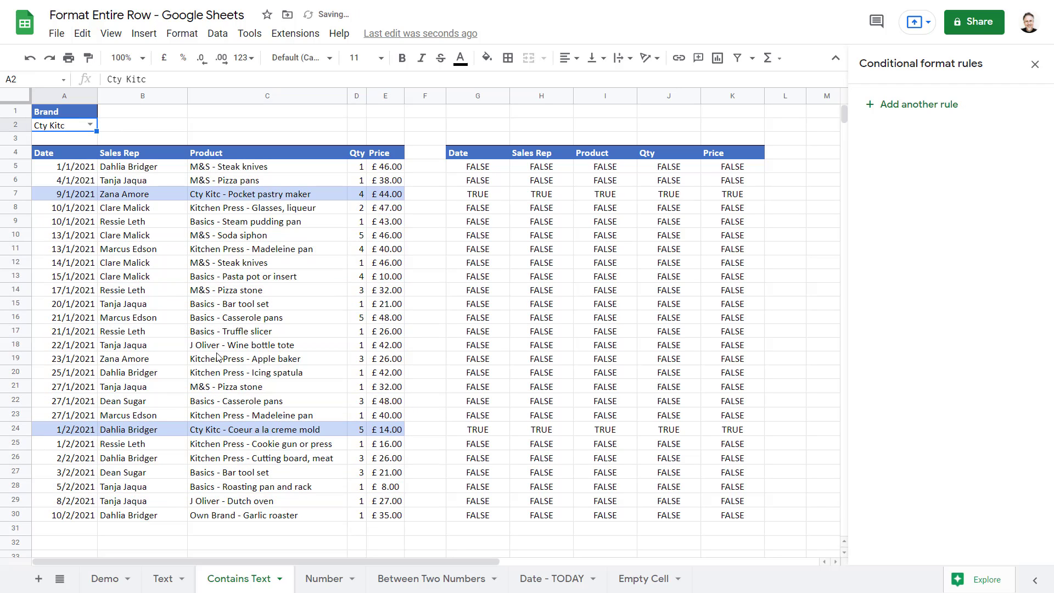
{"action": "double_click", "coordinate": [71, 125]}
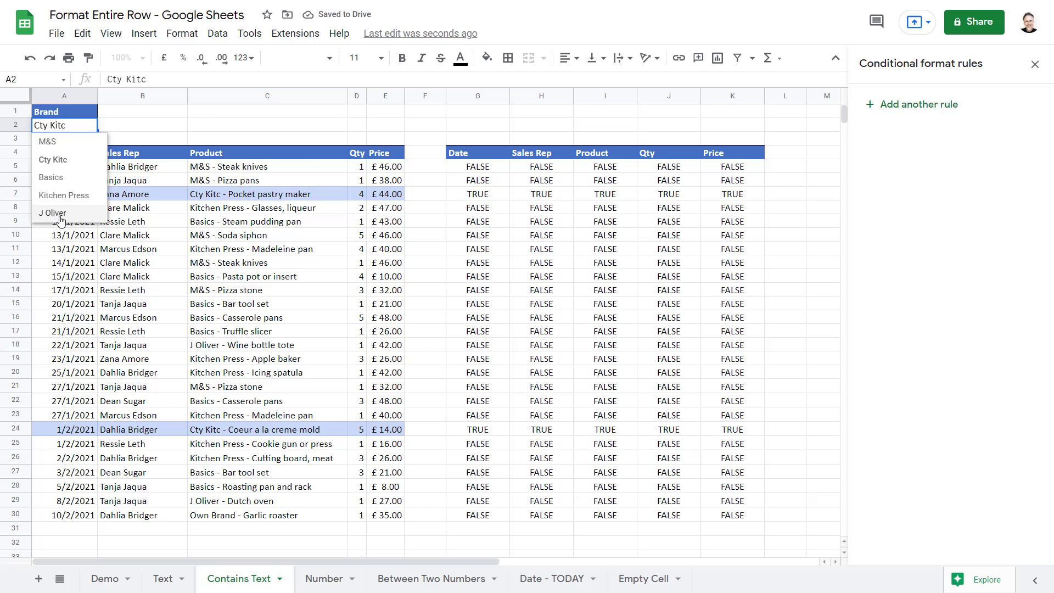
{"action": "left_click", "coordinate": [61, 220]}
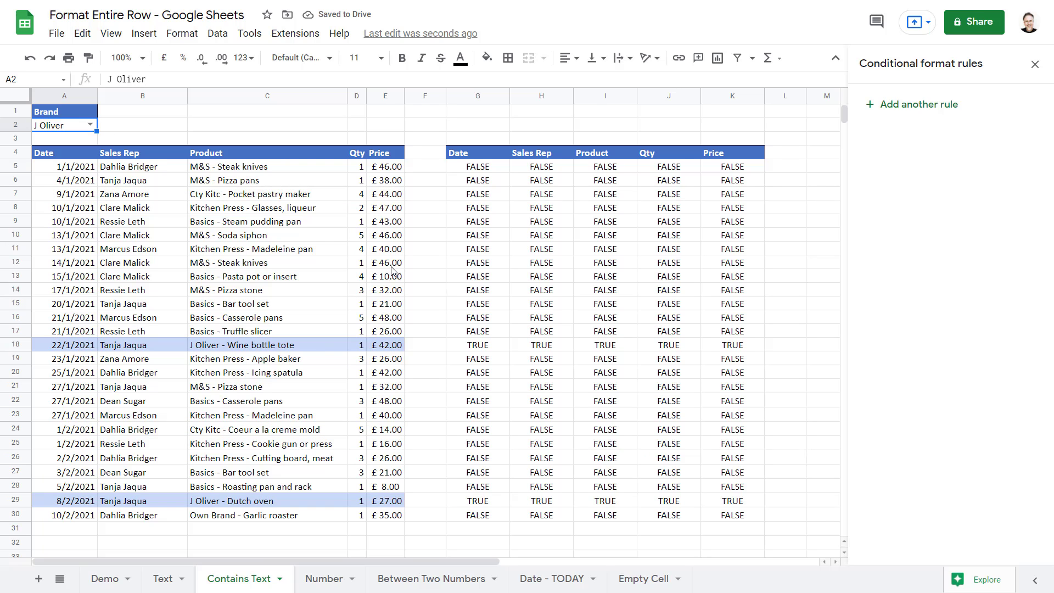
On the Number sheet, enter =$D5=$A$2 in J5.
{"action": "left_click", "coordinate": [323, 577]}
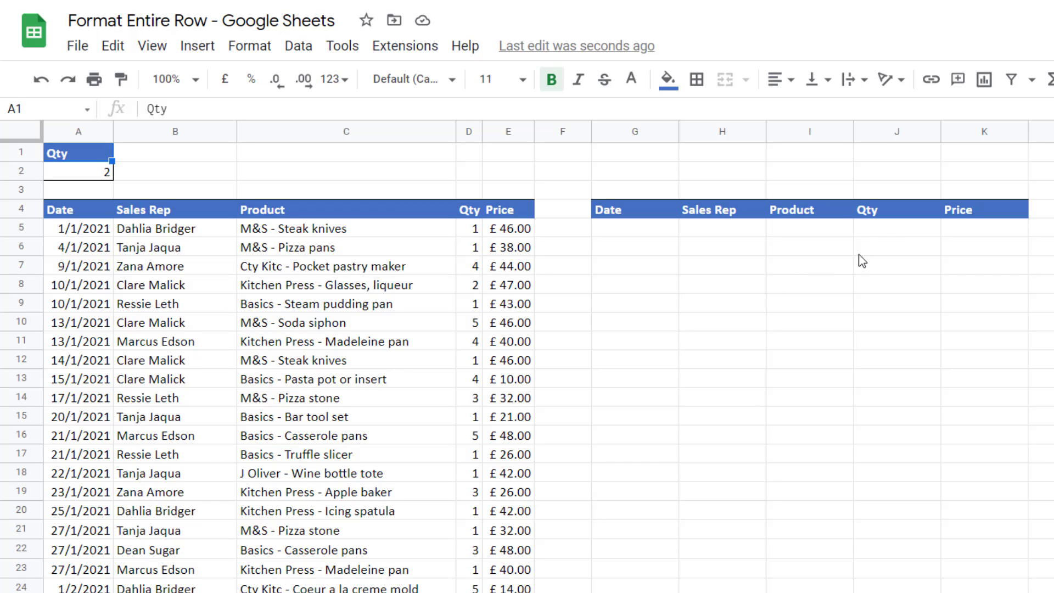
{"action": "left_click", "coordinate": [881, 228]}
{"action": "type", "text": "="}
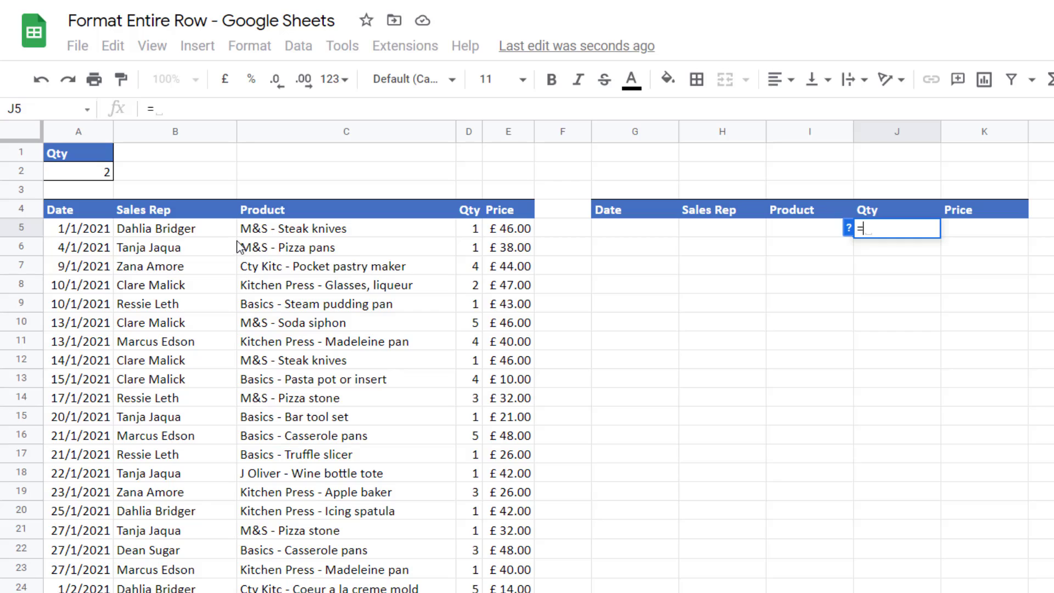
{"action": "left_click", "coordinate": [466, 229]}
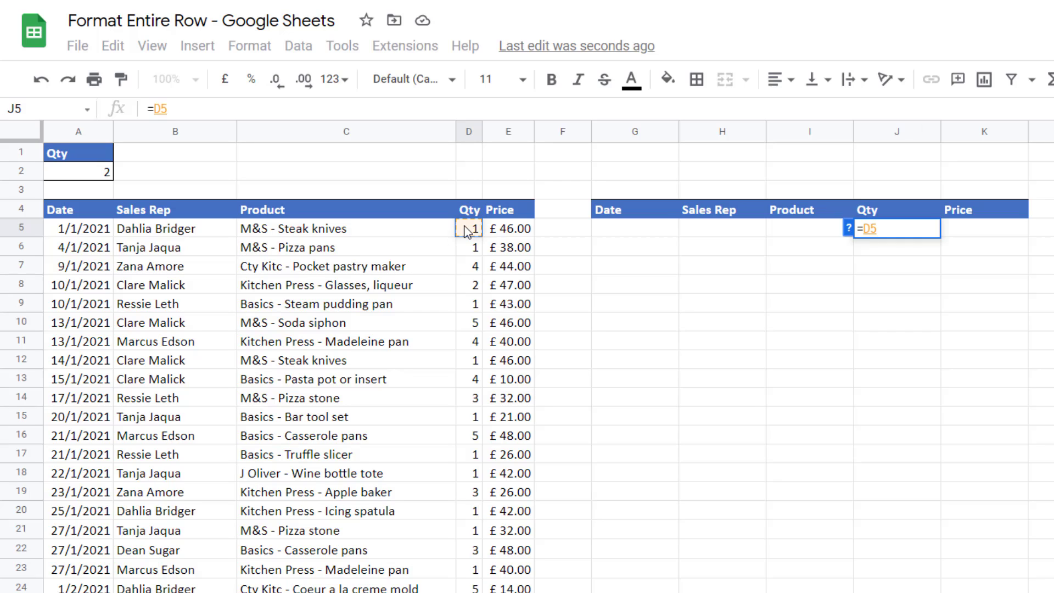
{"action": "type", "text": "="}
{"action": "left_click", "coordinate": [81, 171]}
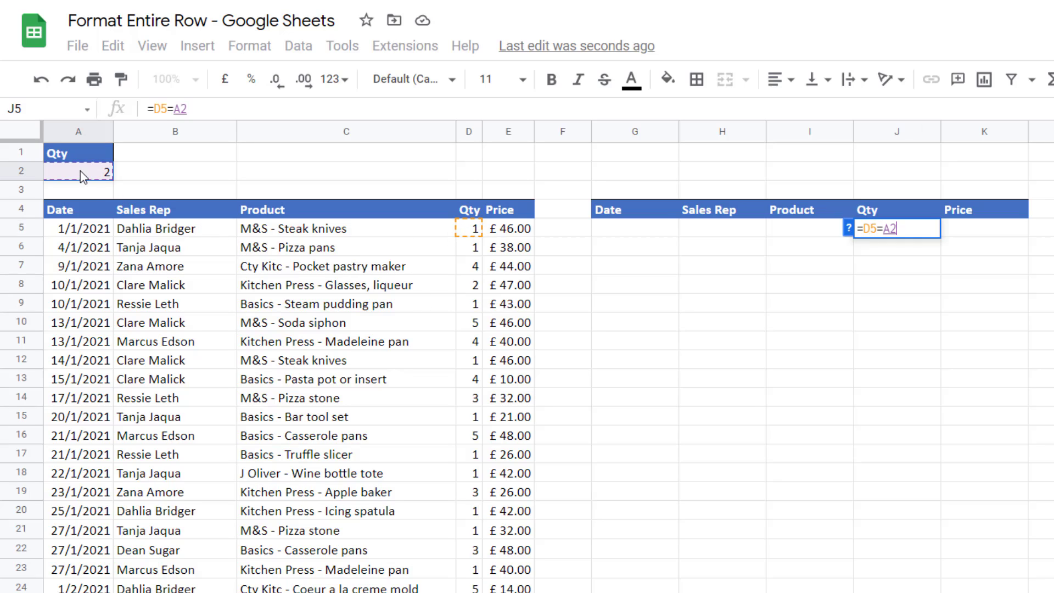
{"action": "key", "text": "F4"}
{"action": "left_click", "coordinate": [872, 228]}
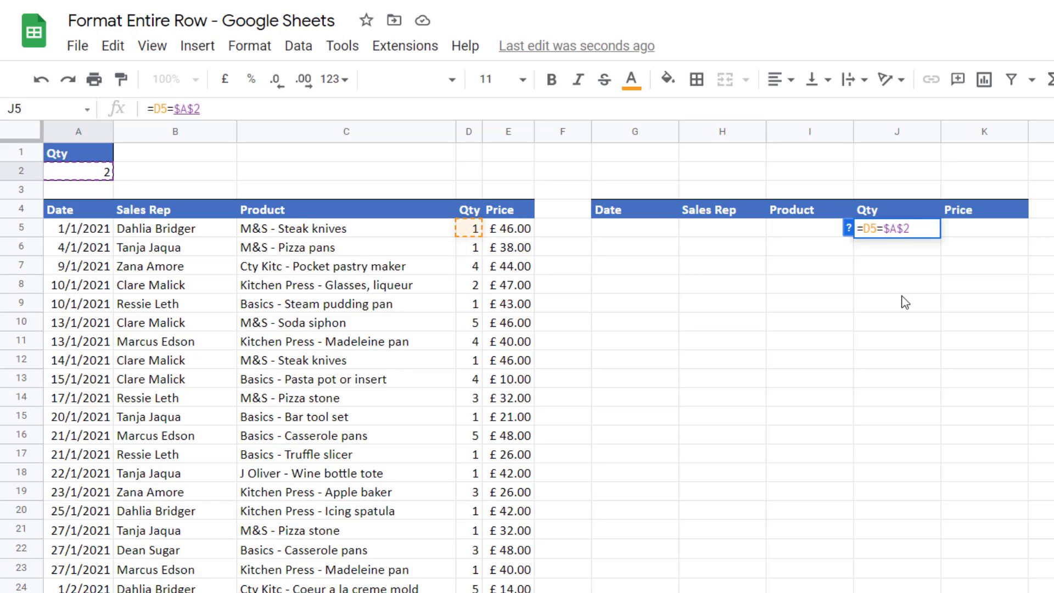
{"action": "key", "text": "F4"}
{"action": "key", "text": "F4"}
{"action": "key", "text": "F4"}
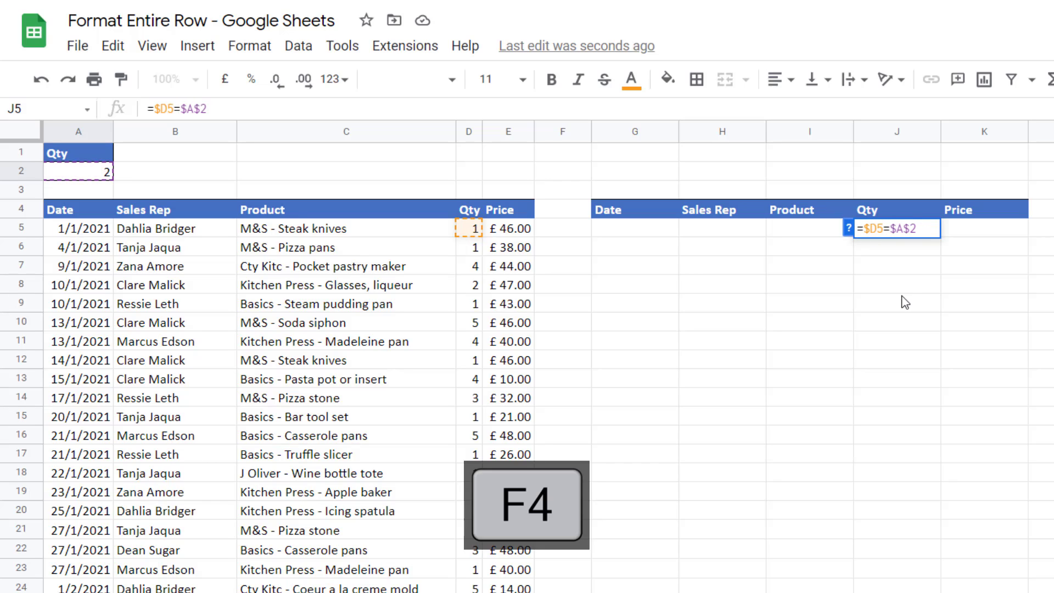
{"action": "key", "text": "Return"}
Fill the J5 formula across G5:K5 and down to row 30.
{"action": "left_click", "coordinate": [903, 231]}
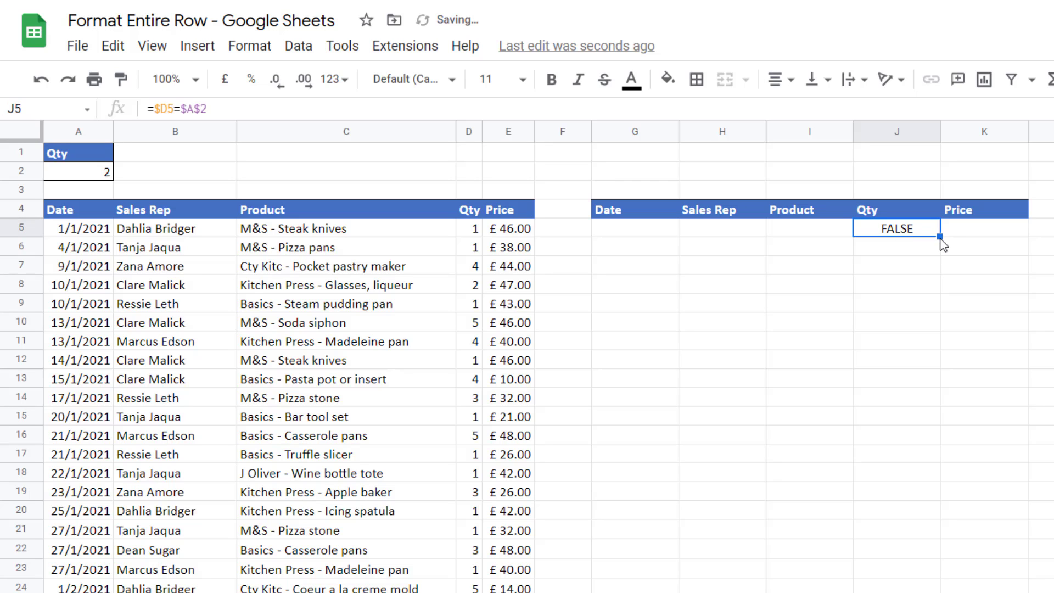
{"action": "left_click_drag", "start_coordinate": [939, 237], "coordinate": [1015, 235]}
{"action": "left_click", "coordinate": [656, 232]}
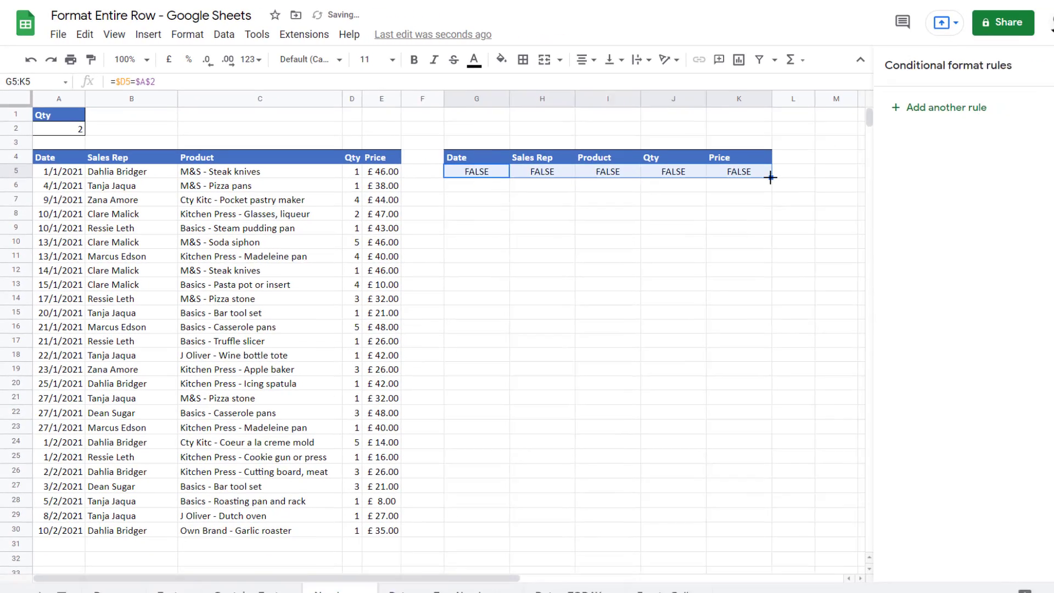
{"action": "left_click_drag", "start_coordinate": [770, 177], "coordinate": [736, 515]}
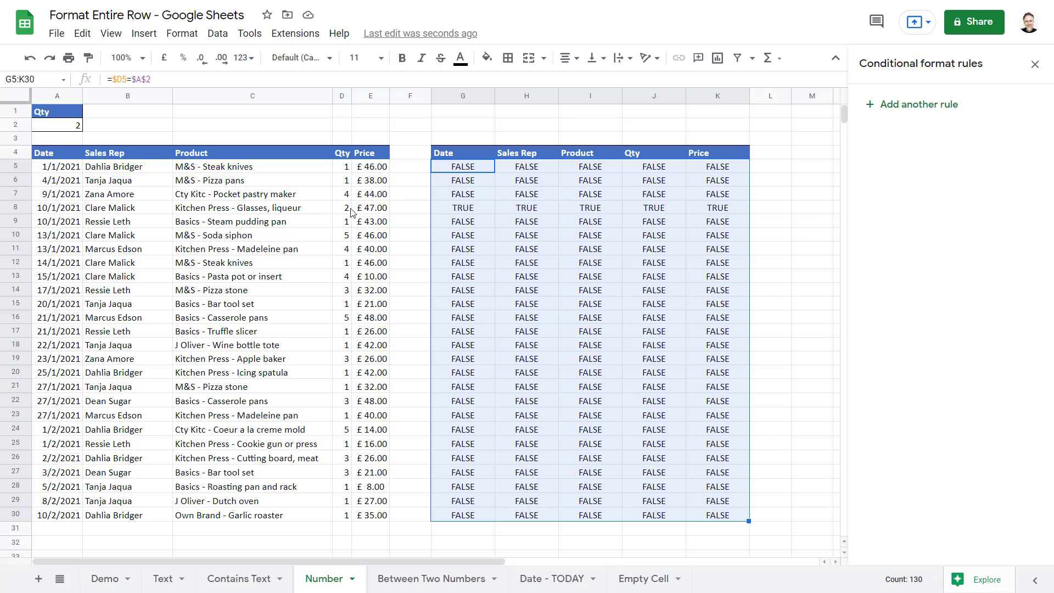
Copy G5's =$D5=$A$2 formula text and select the sales table A5:E30.
{"action": "double_click", "coordinate": [481, 167]}
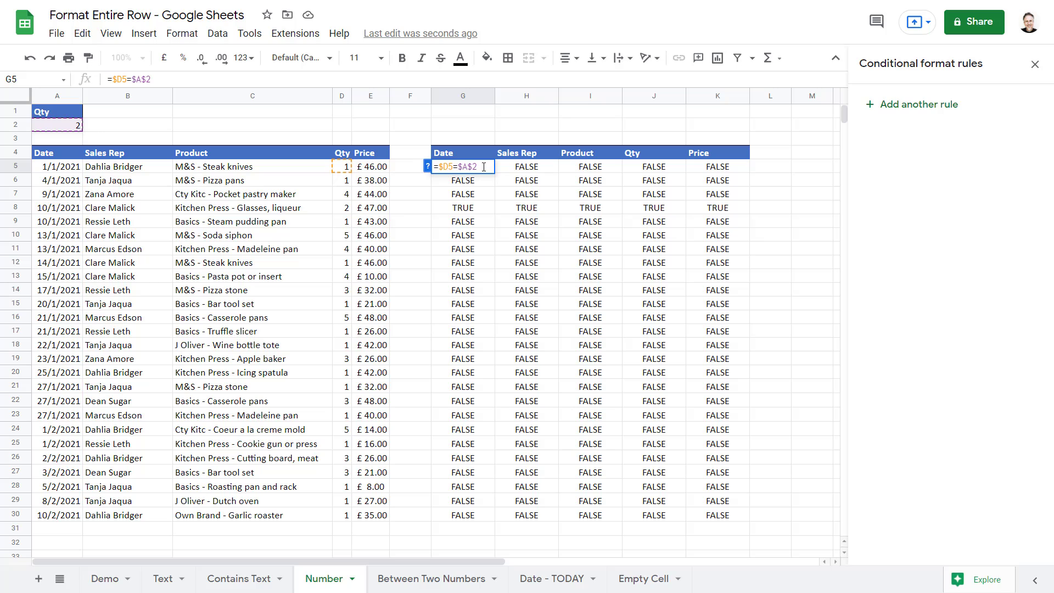
{"action": "left_click_drag", "start_coordinate": [482, 167], "coordinate": [345, 168]}
{"action": "key", "text": "ctrl+c"}
{"action": "key", "text": "Escape"}
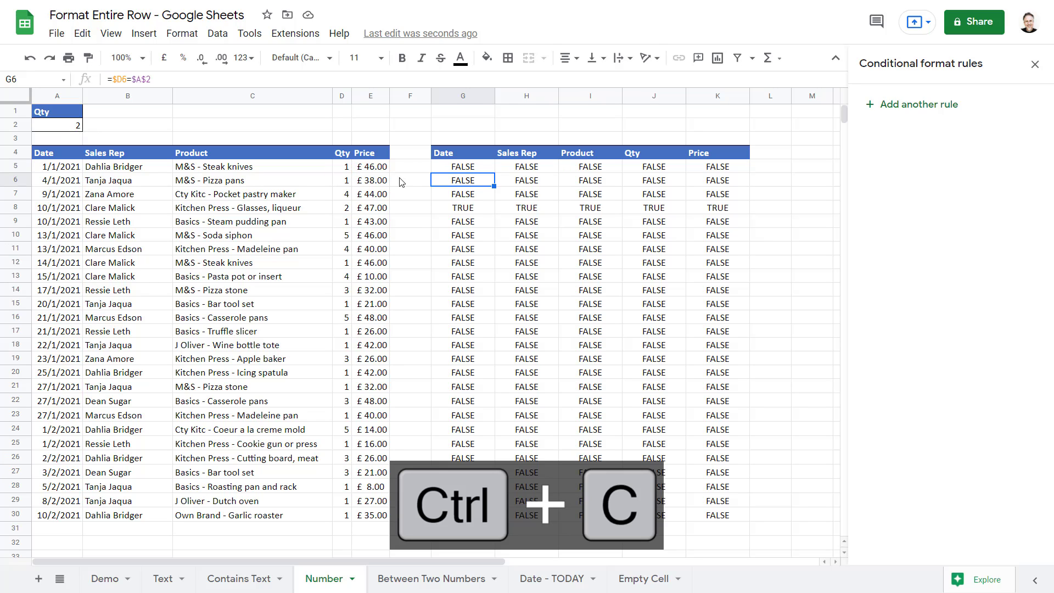
{"action": "left_click", "coordinate": [74, 169]}
{"action": "left_click_drag", "start_coordinate": [74, 169], "coordinate": [368, 514]}
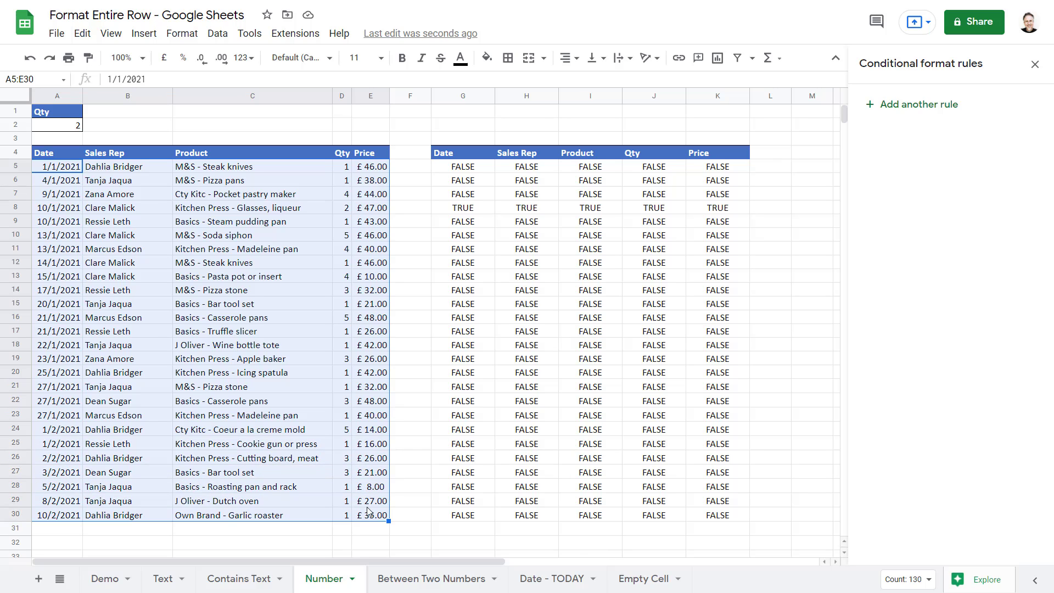
Create a 'Custom formula is' rule with the pasted formula and a light blue fill.
{"action": "left_click", "coordinate": [184, 33]}
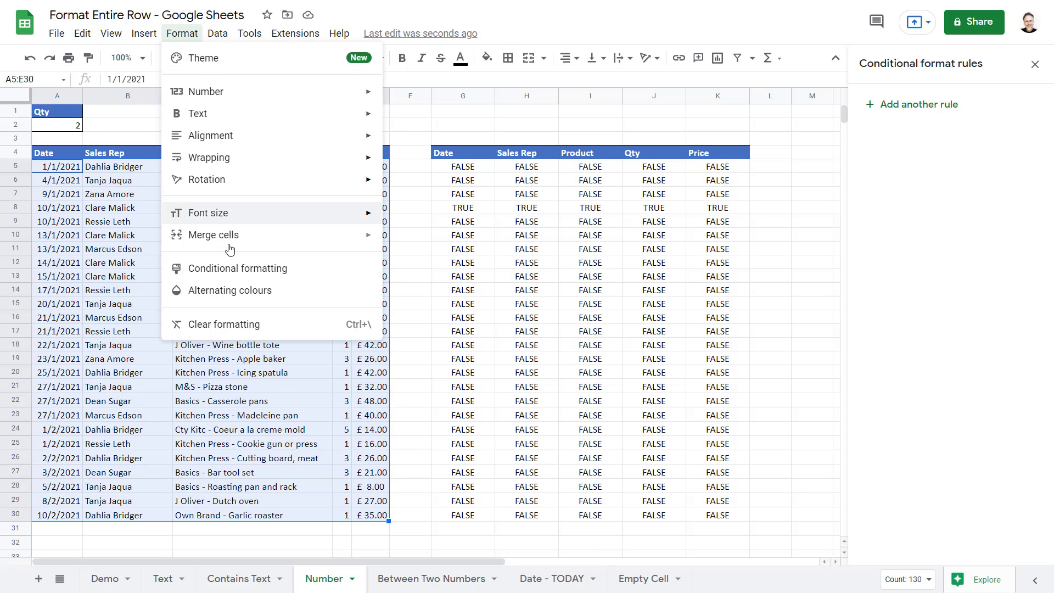
{"action": "left_click", "coordinate": [237, 266]}
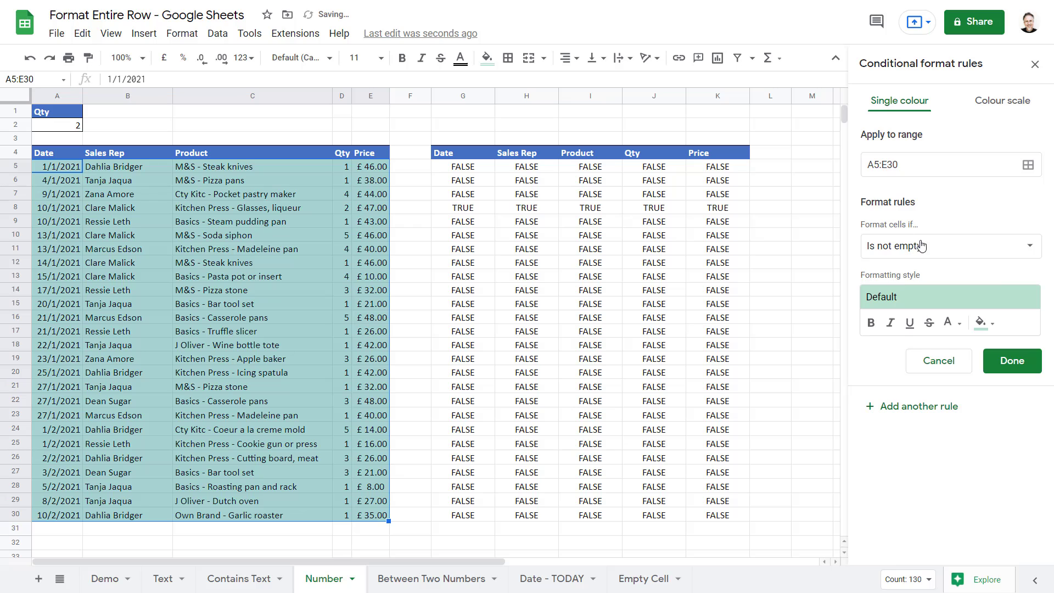
{"action": "left_click", "coordinate": [976, 253]}
{"action": "left_click_drag", "start_coordinate": [995, 271], "coordinate": [995, 341]}
{"action": "left_click", "coordinate": [946, 565]}
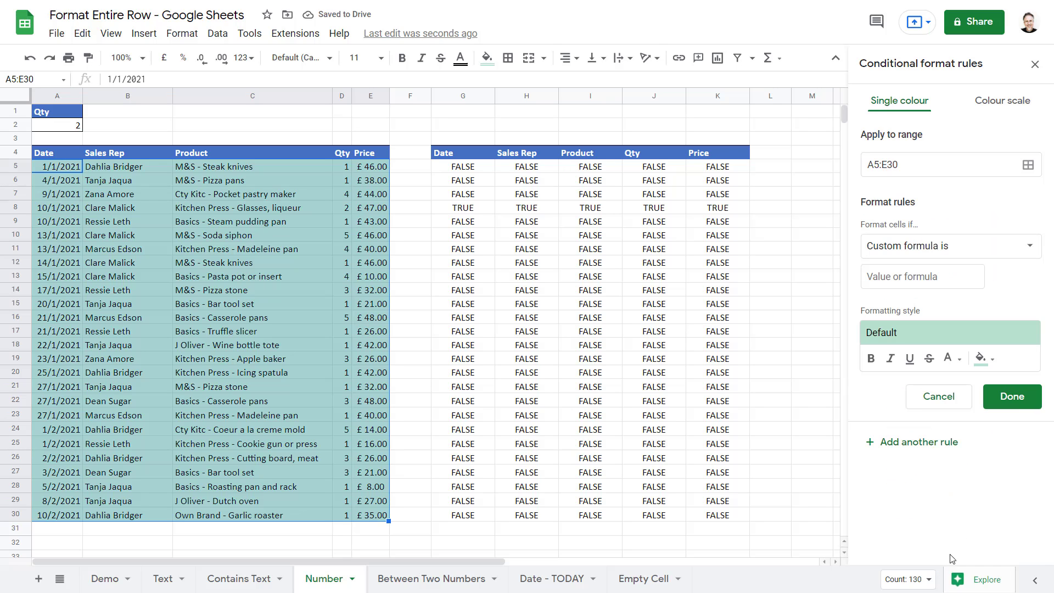
{"action": "left_click", "coordinate": [882, 274]}
{"action": "key", "text": "ctrl+v"}
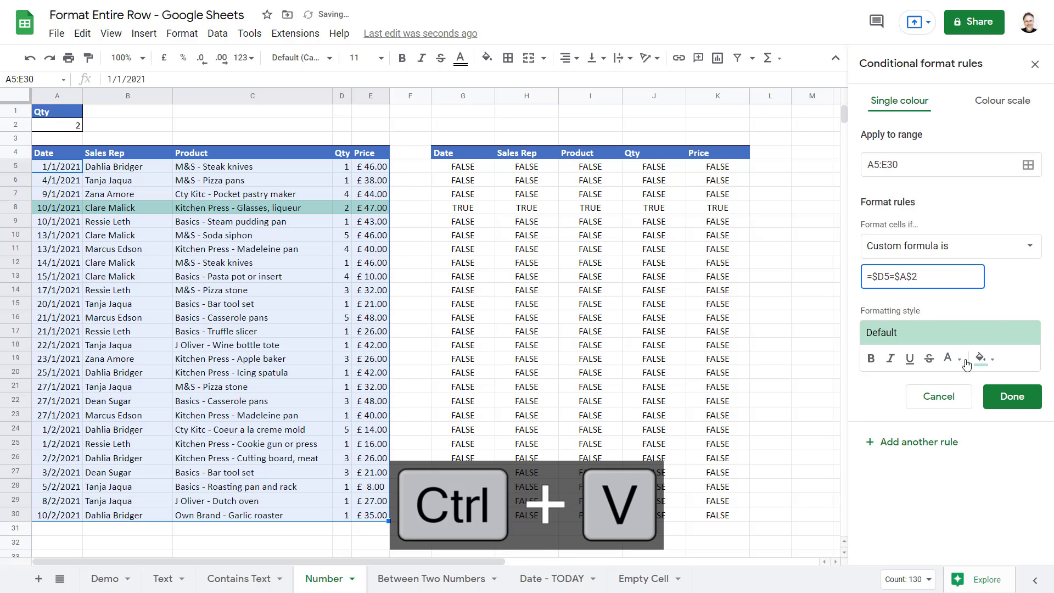
{"action": "left_click", "coordinate": [981, 358]}
{"action": "left_click", "coordinate": [939, 232]}
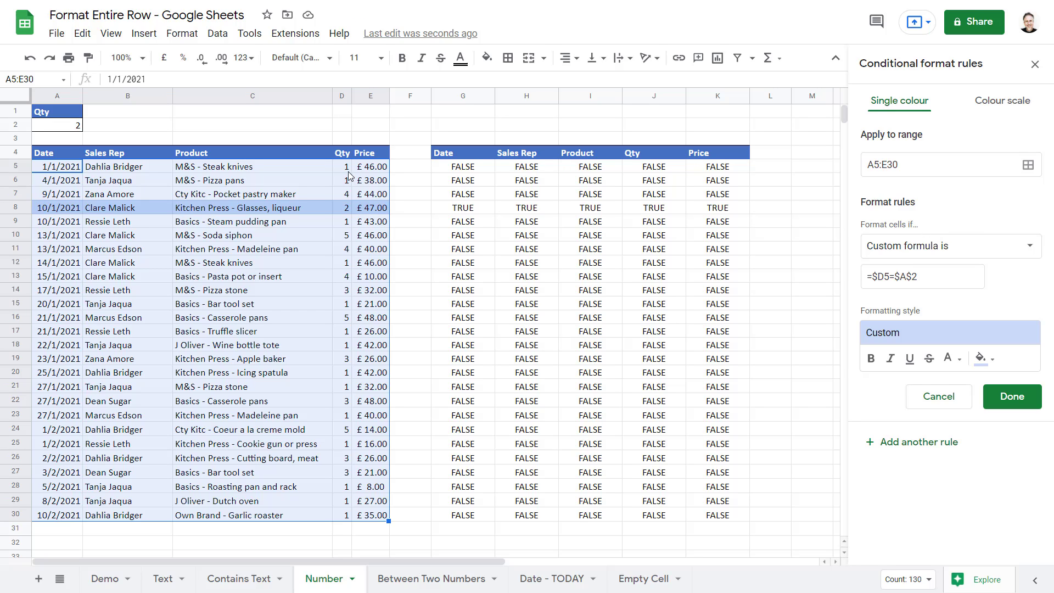
Change the rule formula to =$D5<=$A$2 and save the rule.
{"action": "left_click", "coordinate": [891, 277]}
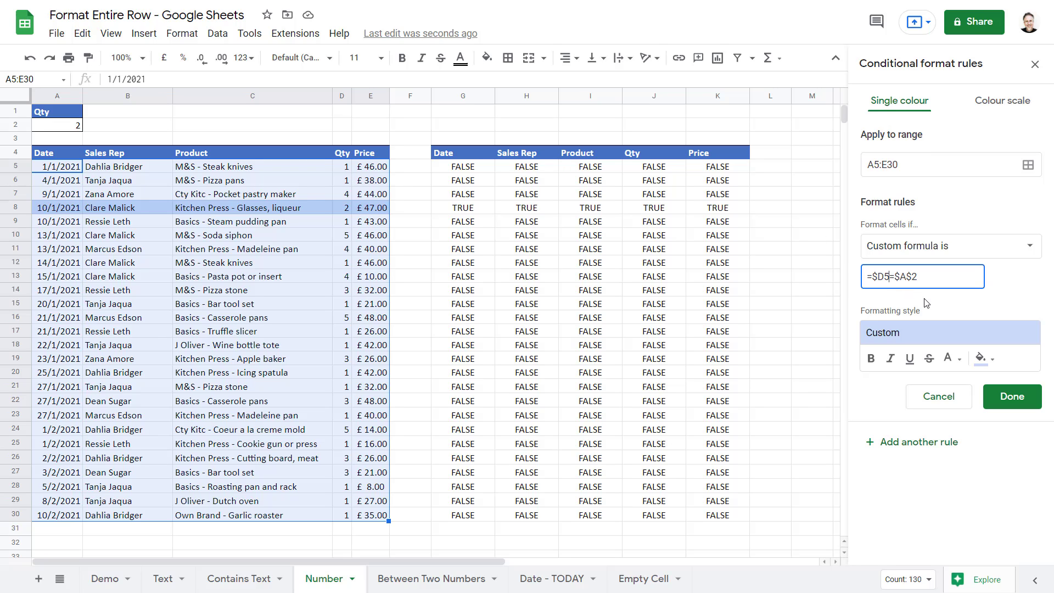
{"action": "type", "text": ">"}
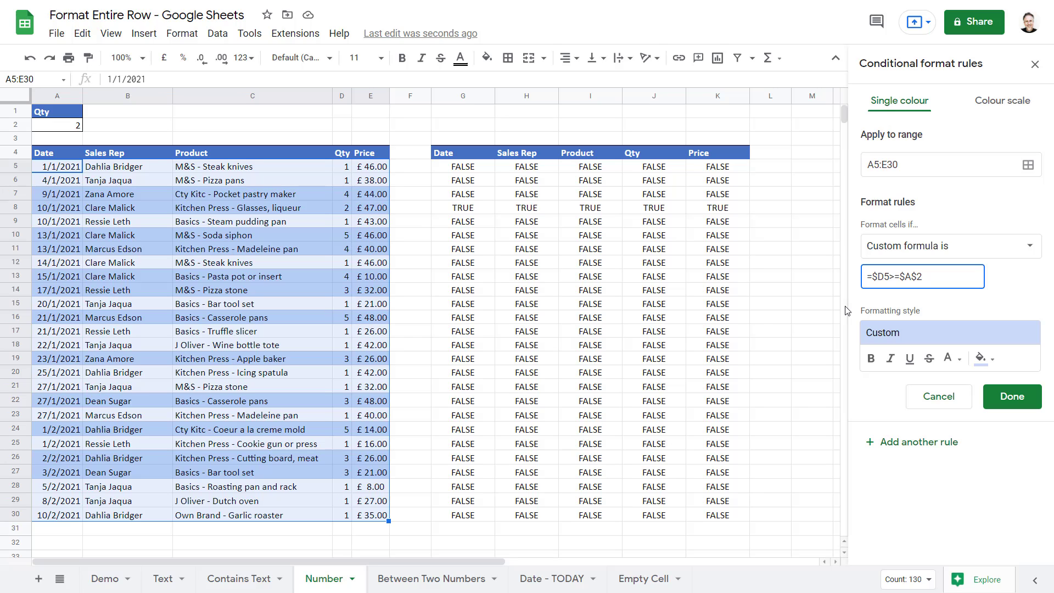
{"action": "left_click_drag", "start_coordinate": [901, 276], "coordinate": [888, 276]}
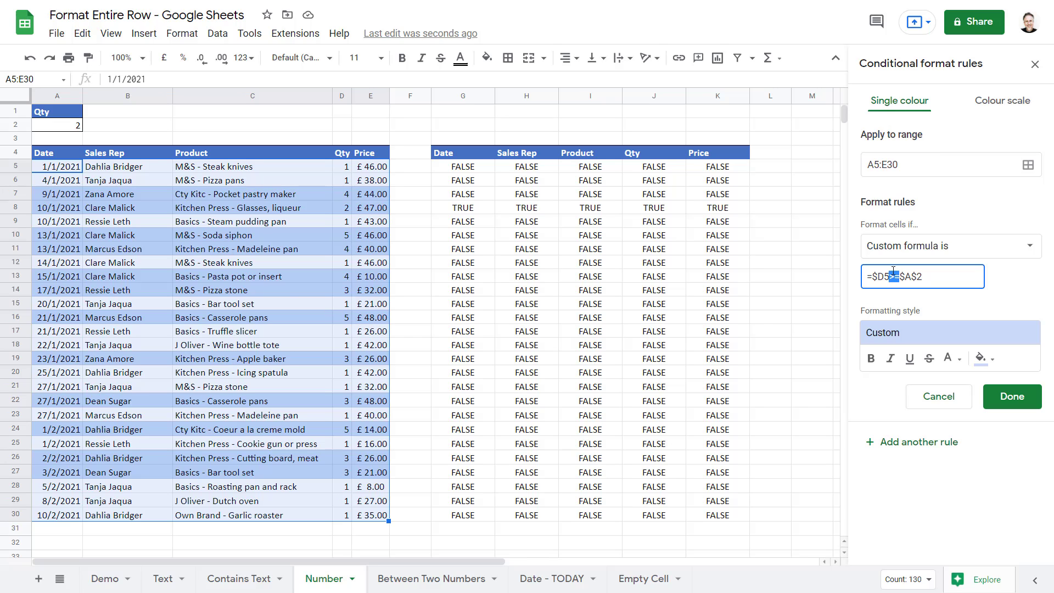
{"action": "type", "text": "<"}
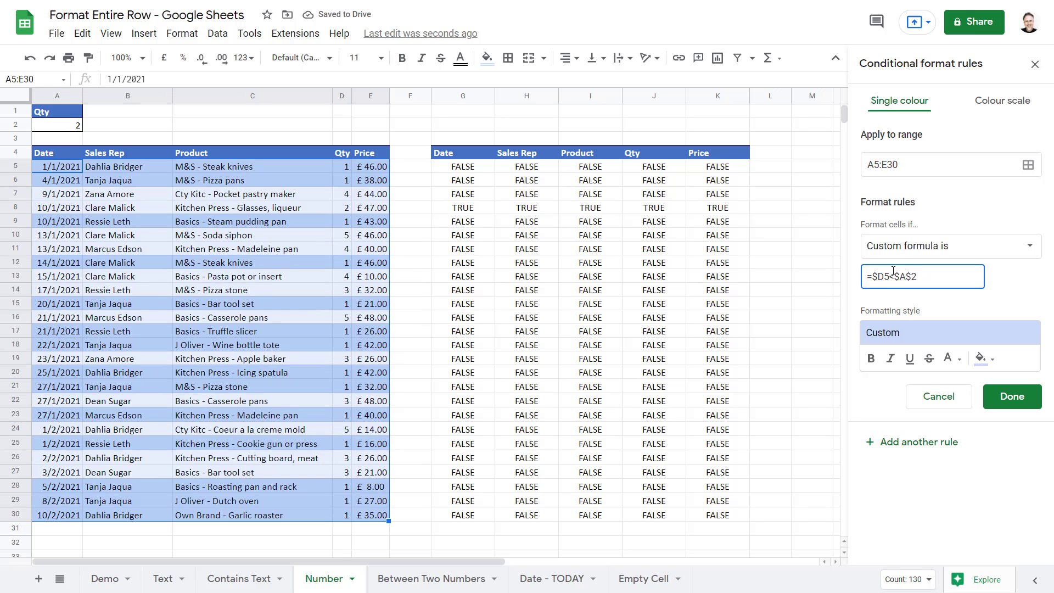
{"action": "type", "text": "="}
{"action": "left_click", "coordinate": [1002, 396]}
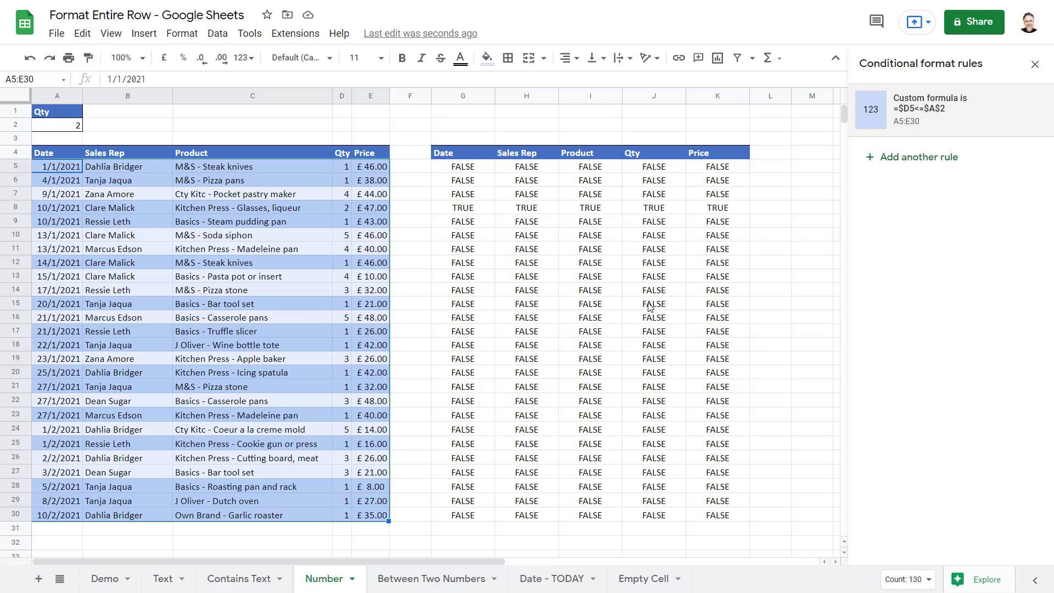
On the Between Two Numbers sheet, enter =and(E5>=A2,E5<=B2) in K5.
{"action": "left_click", "coordinate": [404, 580]}
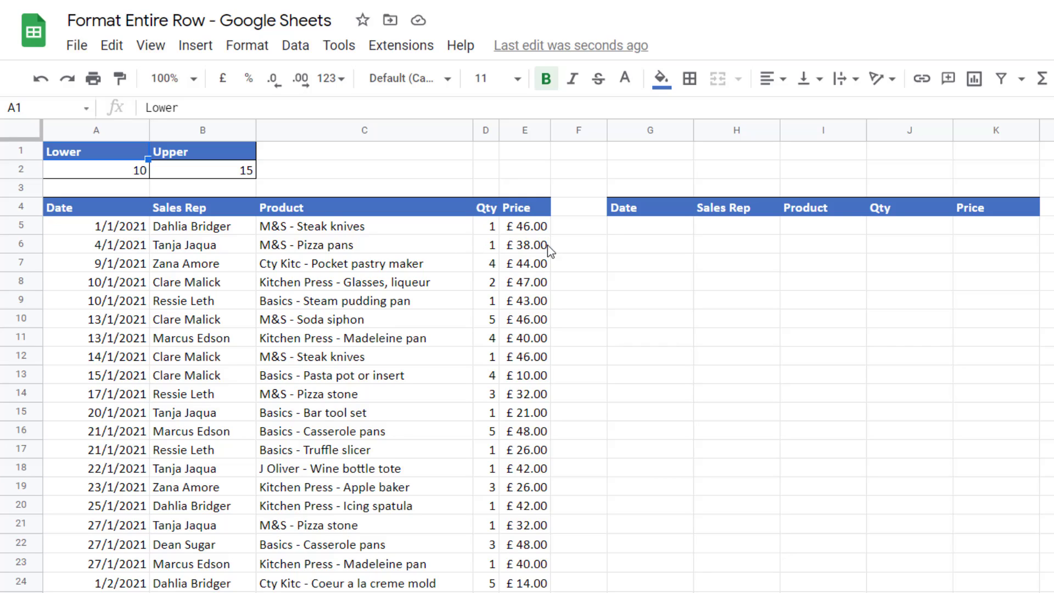
{"action": "left_click", "coordinate": [980, 226]}
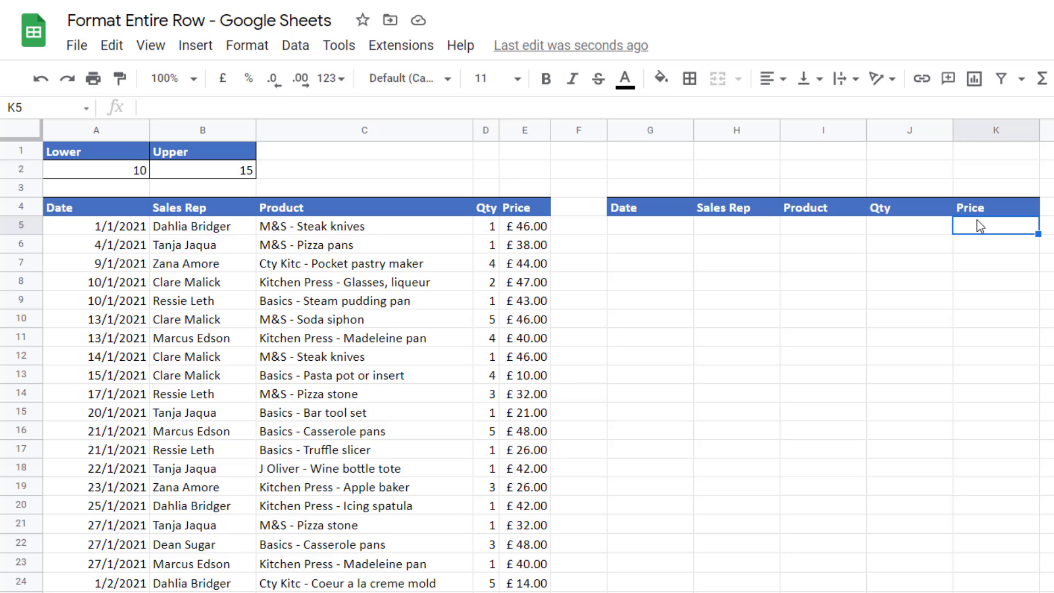
{"action": "type", "text": "=and("}
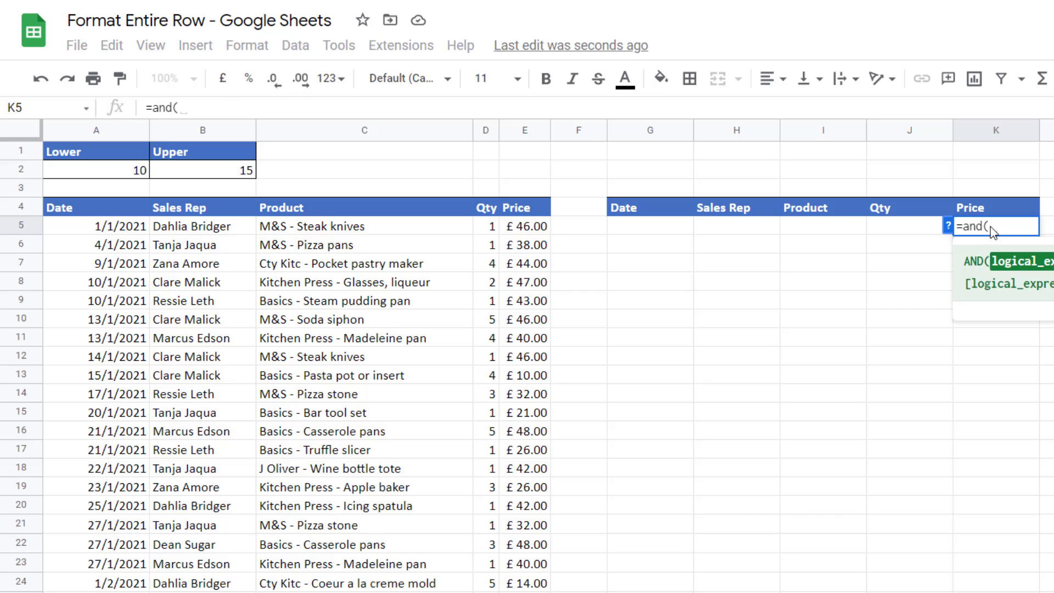
{"action": "left_click", "coordinate": [522, 225]}
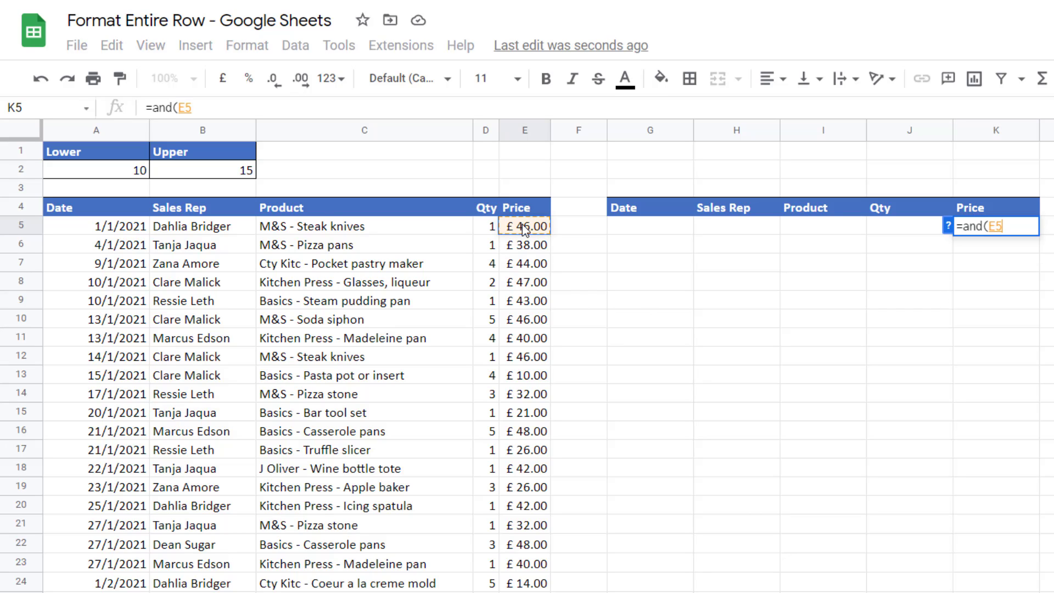
{"action": "type", "text": ">="}
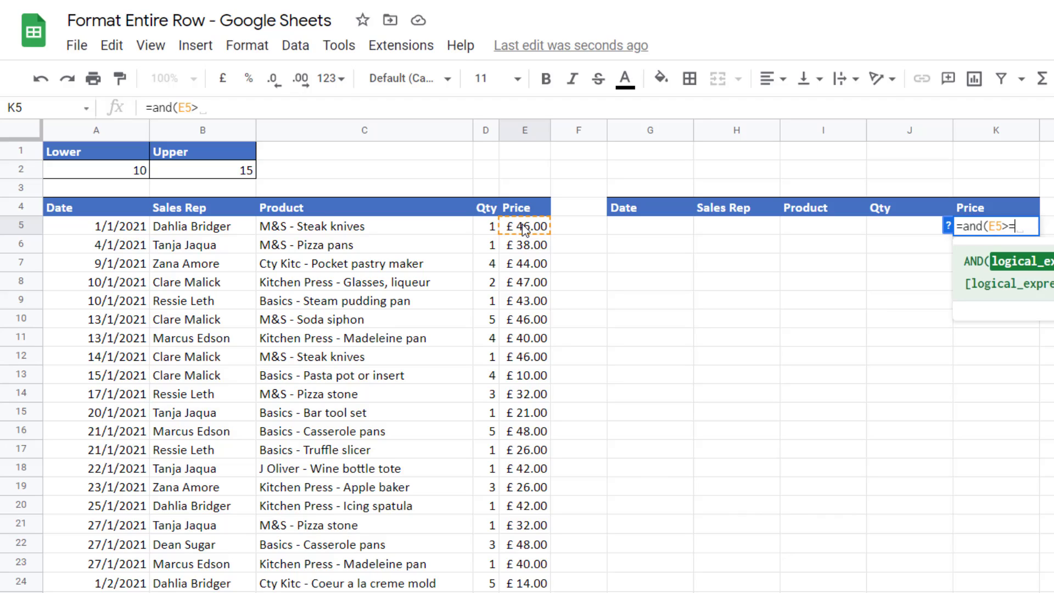
{"action": "left_click", "coordinate": [85, 168]}
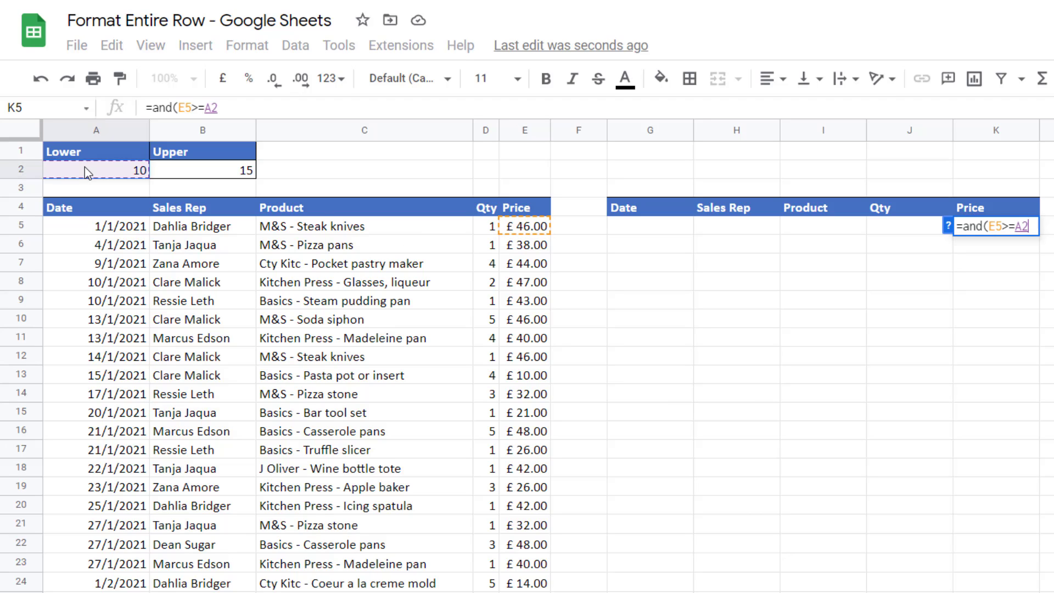
{"action": "type", "text": ","}
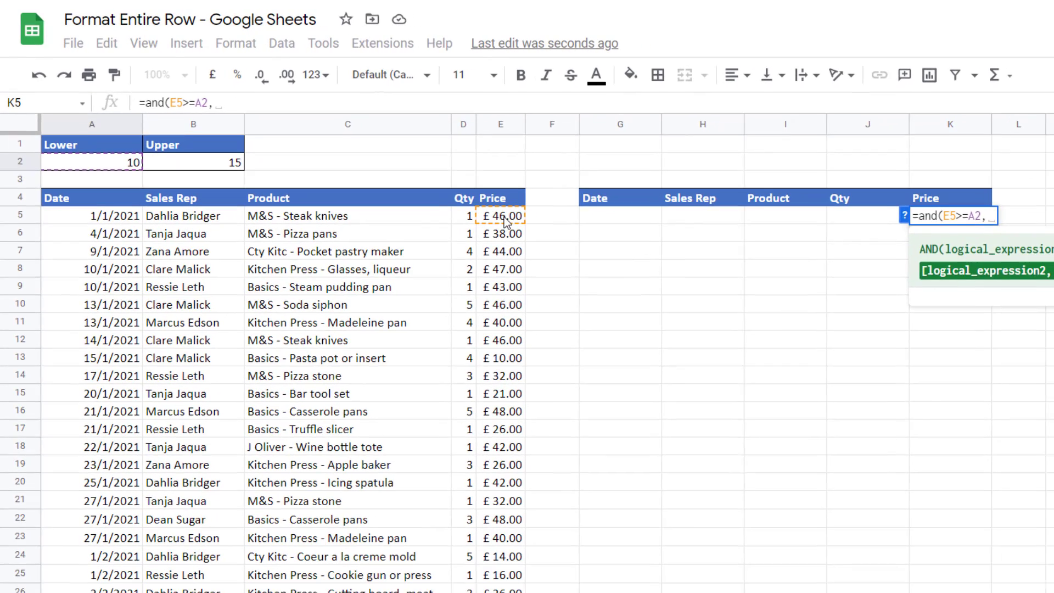
{"action": "left_click", "coordinate": [531, 229]}
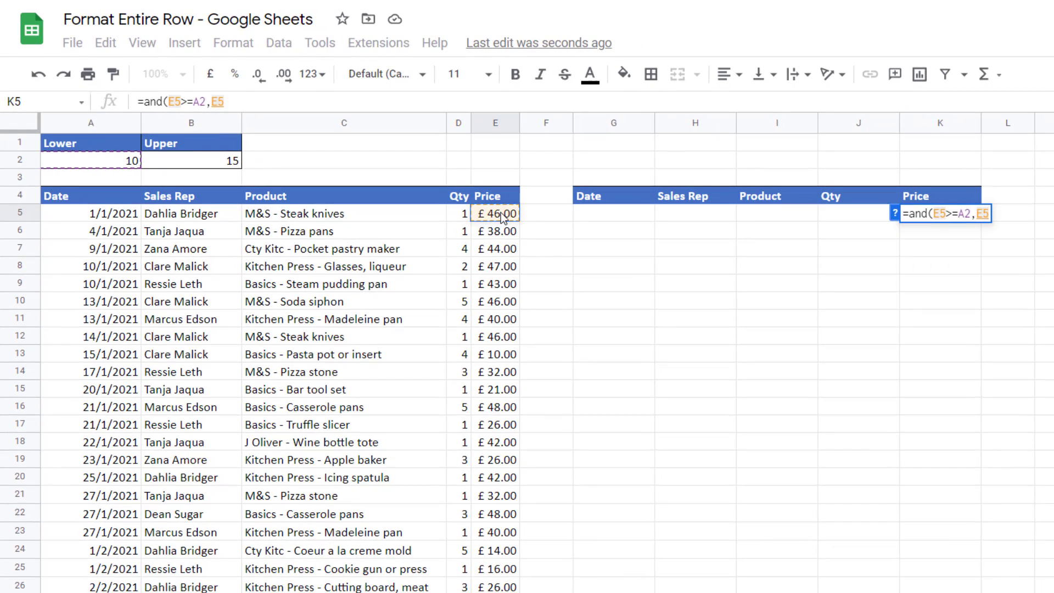
{"action": "type", "text": "<="}
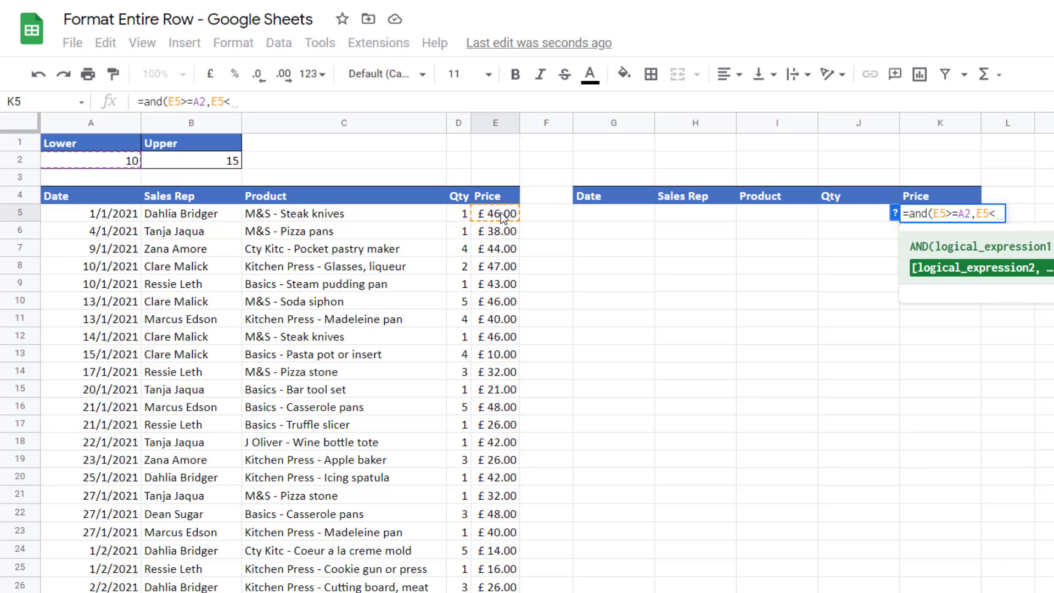
{"action": "left_click", "coordinate": [189, 163]}
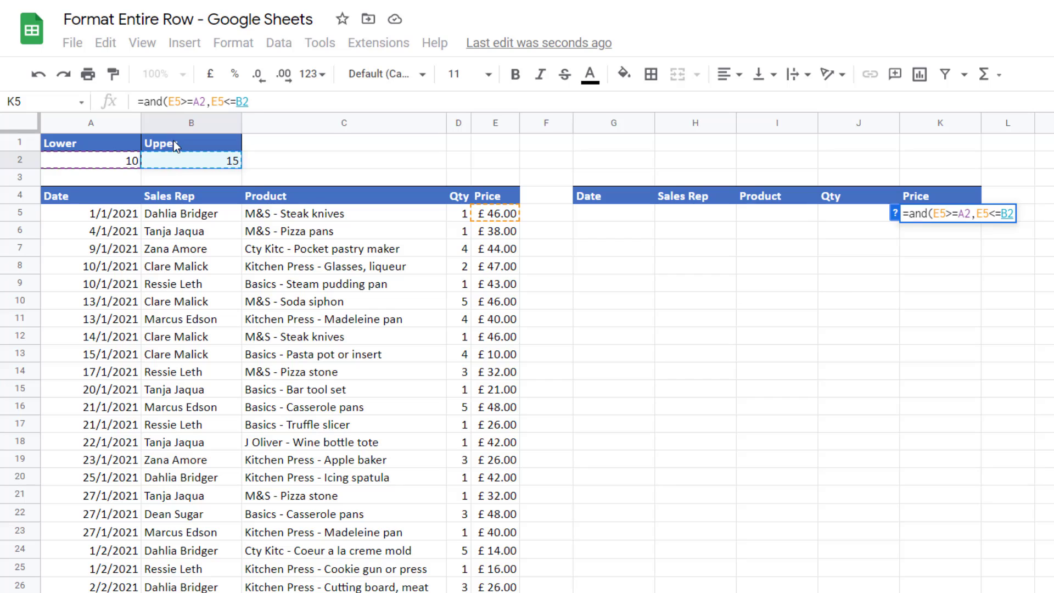
{"action": "type", "text": ")"}
{"action": "key", "text": "Return"}
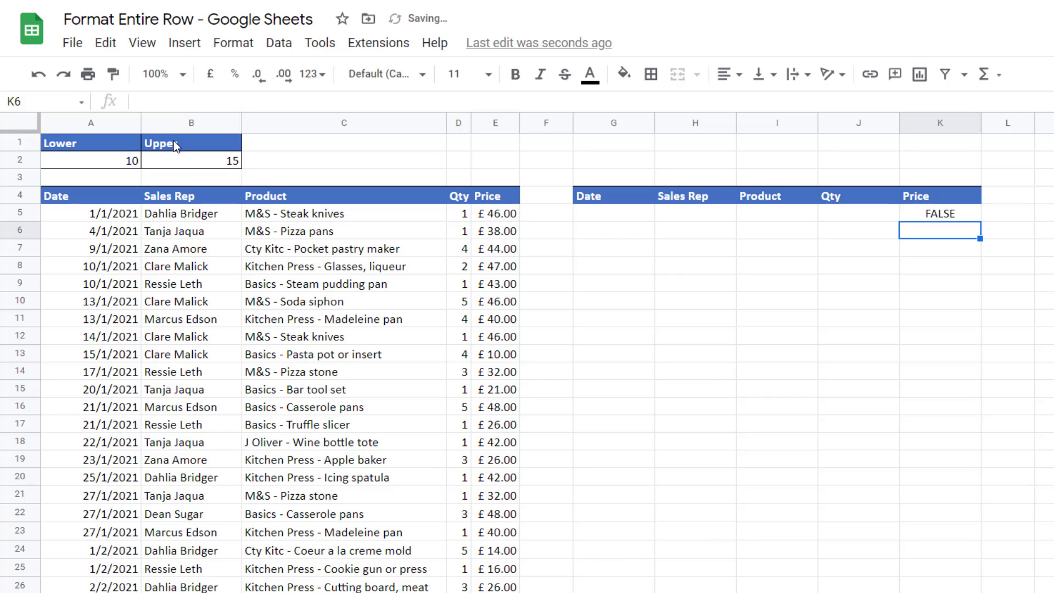
Lock the references so K5 reads =and($E5>=$A$2,$E5<=$B$2).
{"action": "double_click", "coordinate": [964, 213]}
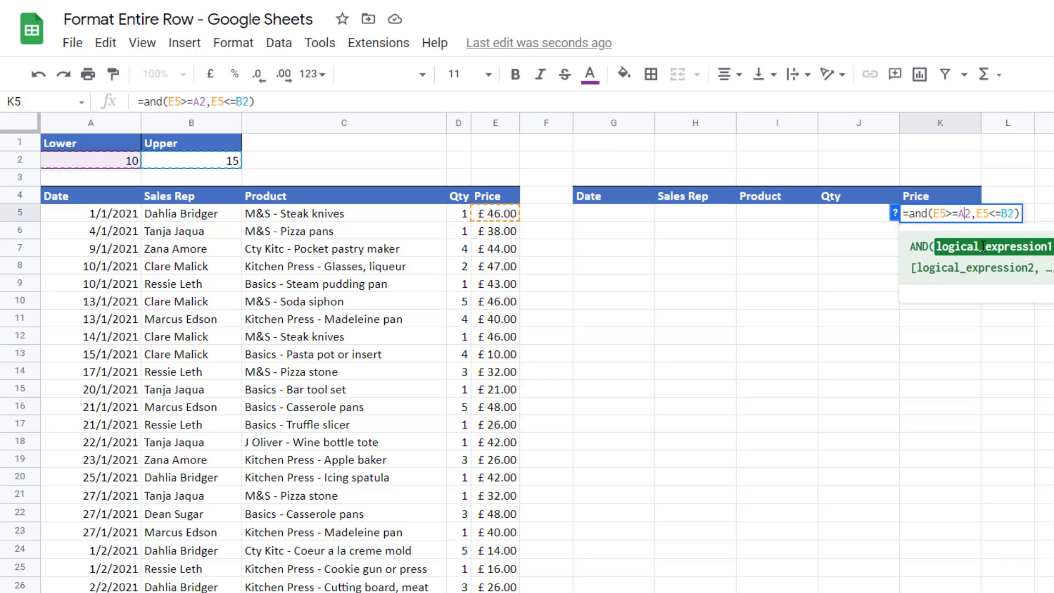
{"action": "key", "text": "F4"}
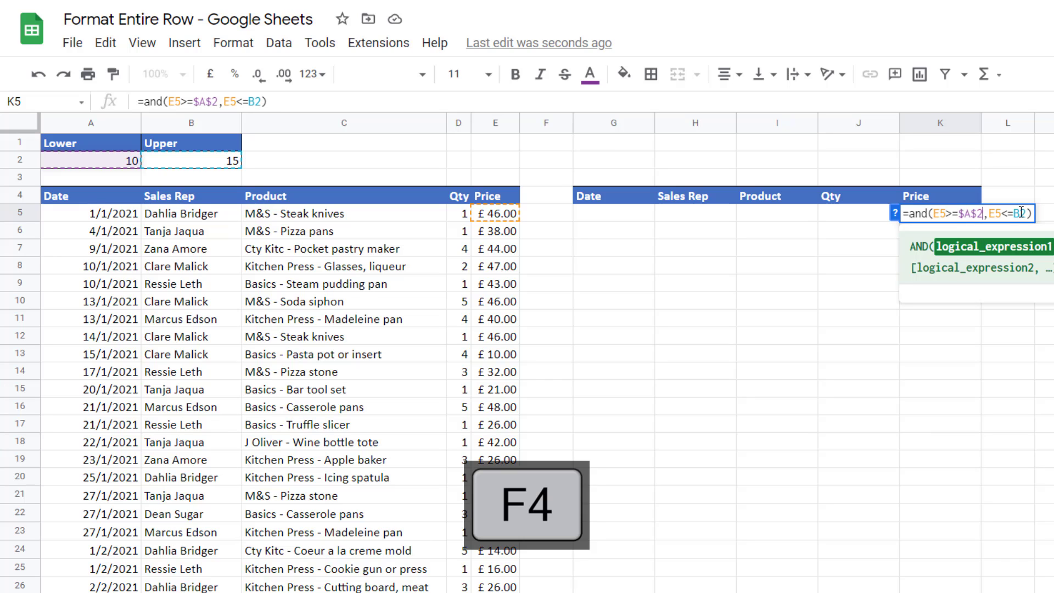
{"action": "left_click", "coordinate": [1021, 213]}
{"action": "key", "text": "F4"}
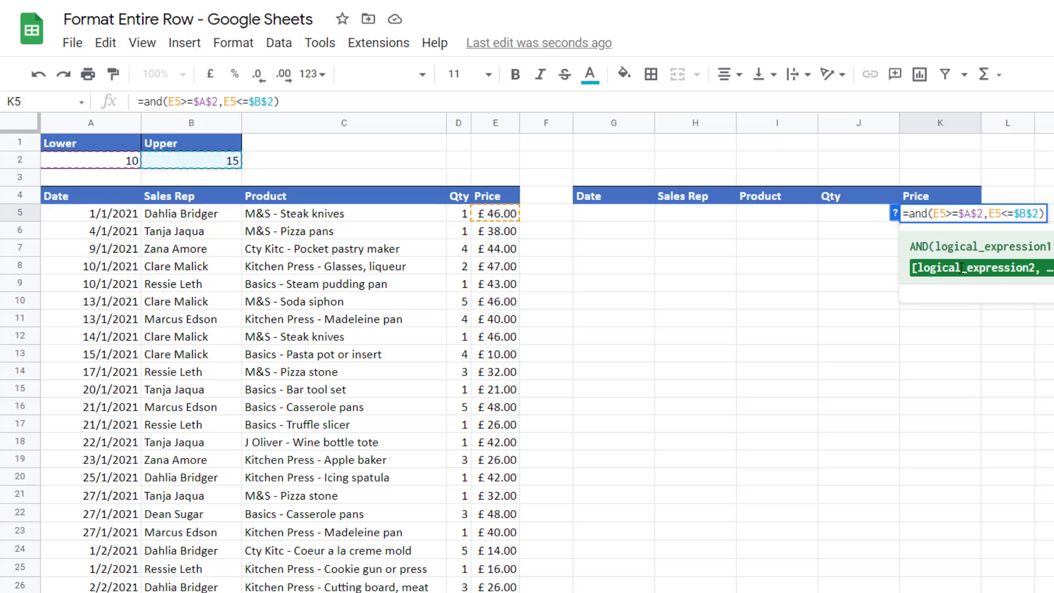
{"action": "left_click", "coordinate": [939, 211]}
{"action": "key", "text": "F4"}
{"action": "key", "text": "F4"}
{"action": "key", "text": "F4"}
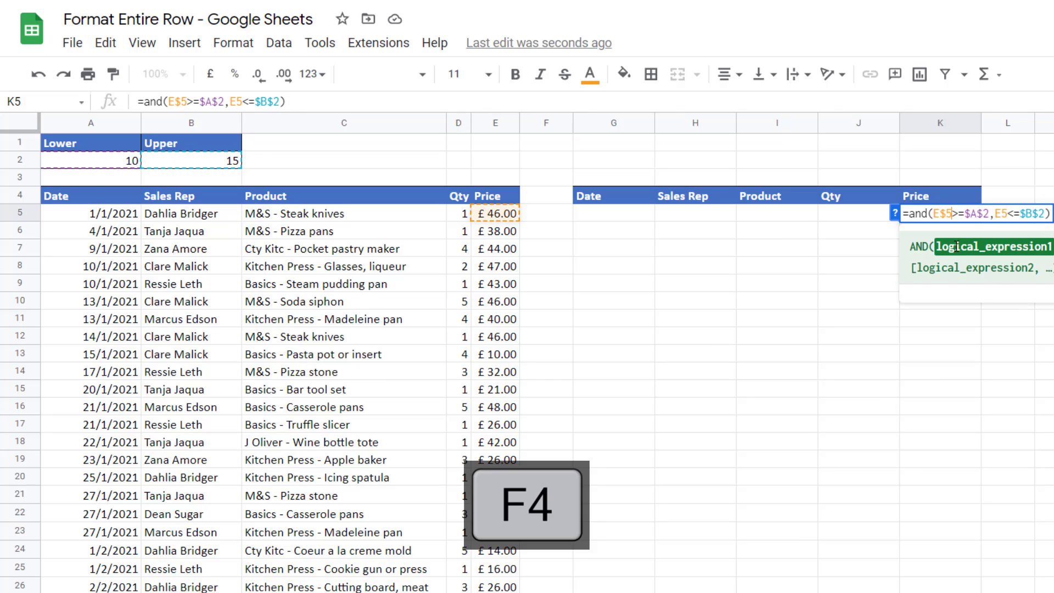
{"action": "left_click", "coordinate": [1001, 214]}
{"action": "key", "text": "F4"}
{"action": "key", "text": "F4"}
{"action": "key", "text": "F4"}
{"action": "key", "text": "Return"}
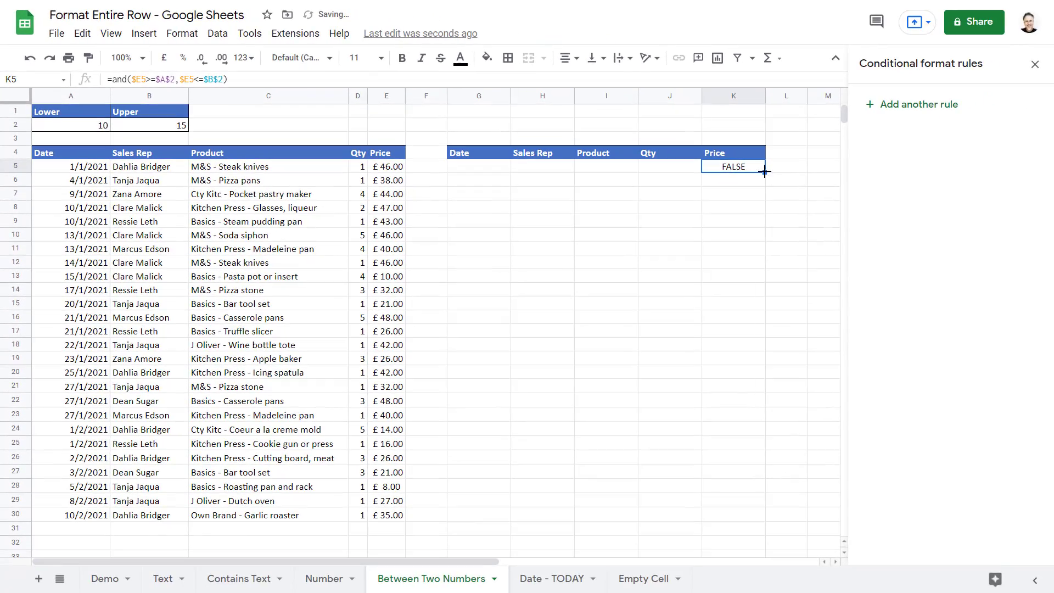
Fill the K5 formula left to G5 and down to row 30, then check rows 13 and 24.
{"action": "left_click_drag", "start_coordinate": [765, 172], "coordinate": [469, 165]}
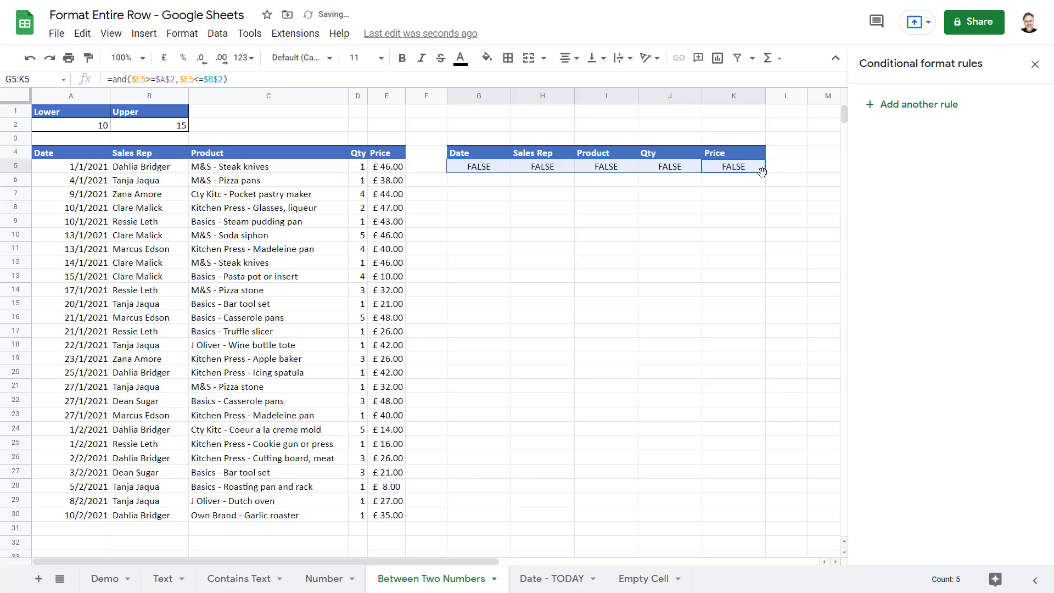
{"action": "left_click_drag", "start_coordinate": [765, 170], "coordinate": [693, 513]}
{"action": "left_click", "coordinate": [476, 279]}
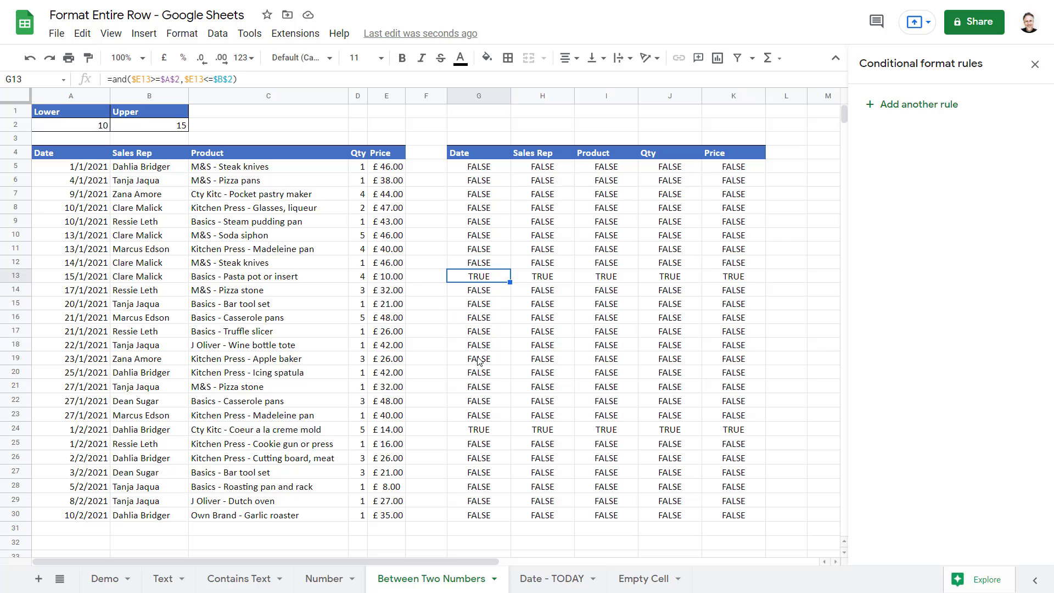
{"action": "left_click", "coordinate": [486, 433]}
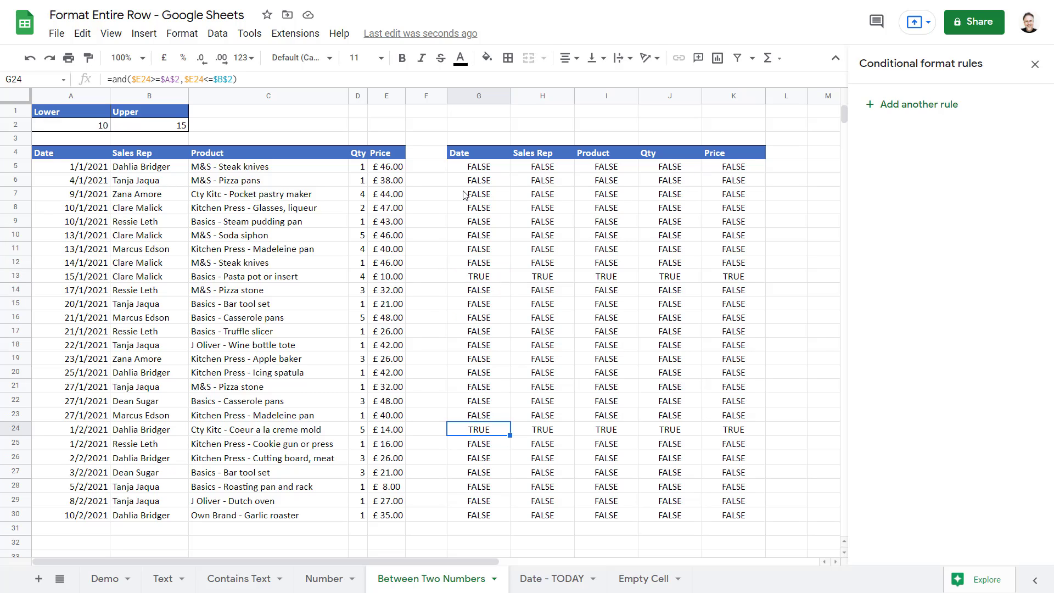
{"action": "left_click", "coordinate": [494, 170]}
Copy G5's AND formula text and select the sales table A5:E30.
{"action": "left_click_drag", "start_coordinate": [227, 79], "coordinate": [60, 79]}
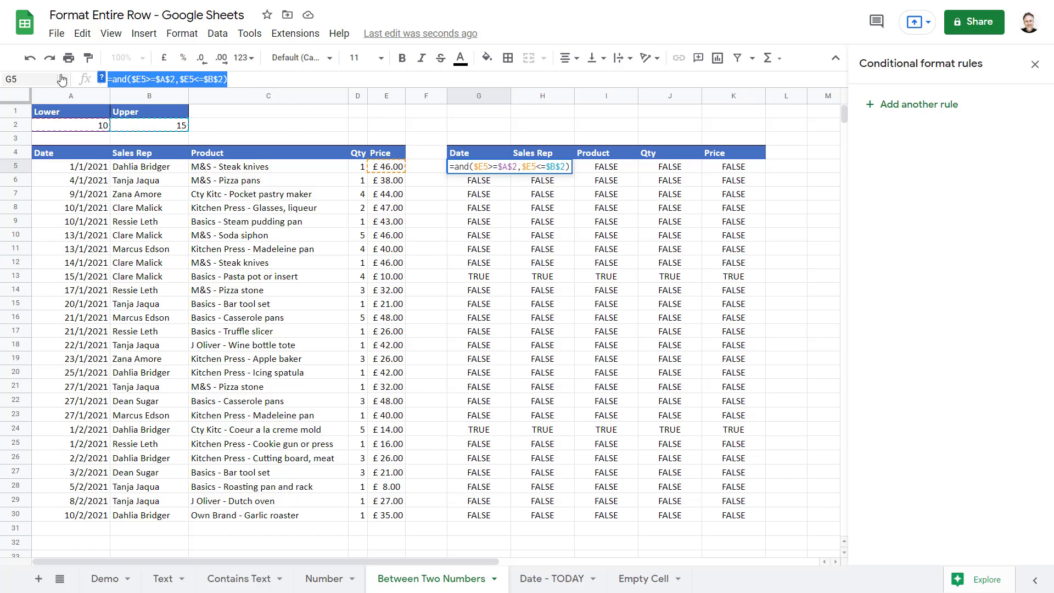
{"action": "key", "text": "ctrl+c"}
{"action": "key", "text": "Escape"}
{"action": "left_click", "coordinate": [75, 167]}
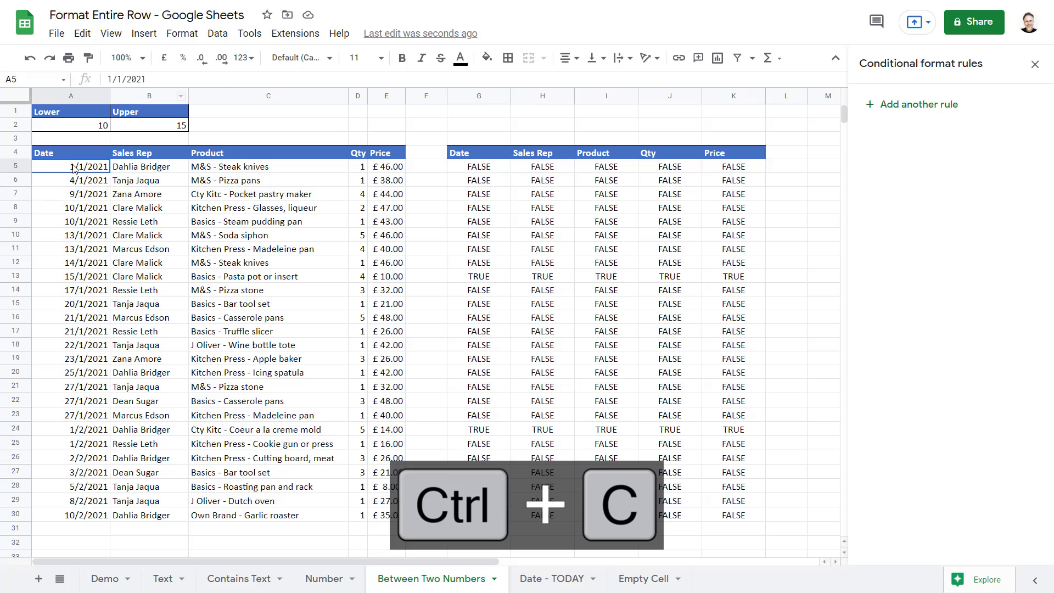
{"action": "left_click_drag", "start_coordinate": [75, 167], "coordinate": [394, 515]}
Add a 'Custom formula is' rule with the pasted AND formula and light blue fill.
{"action": "left_click", "coordinate": [182, 33]}
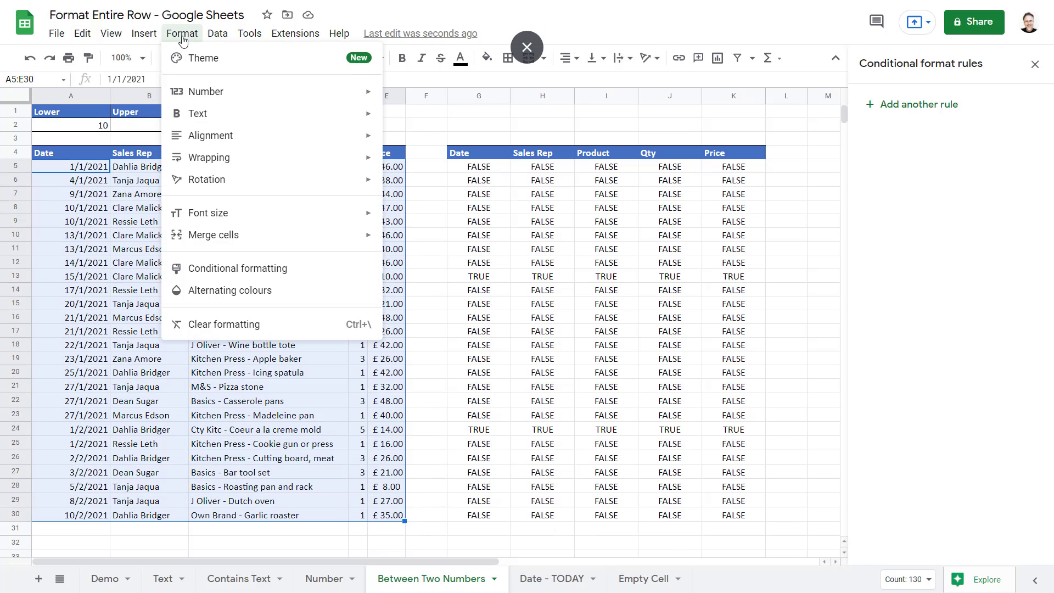
{"action": "left_click", "coordinate": [259, 270]}
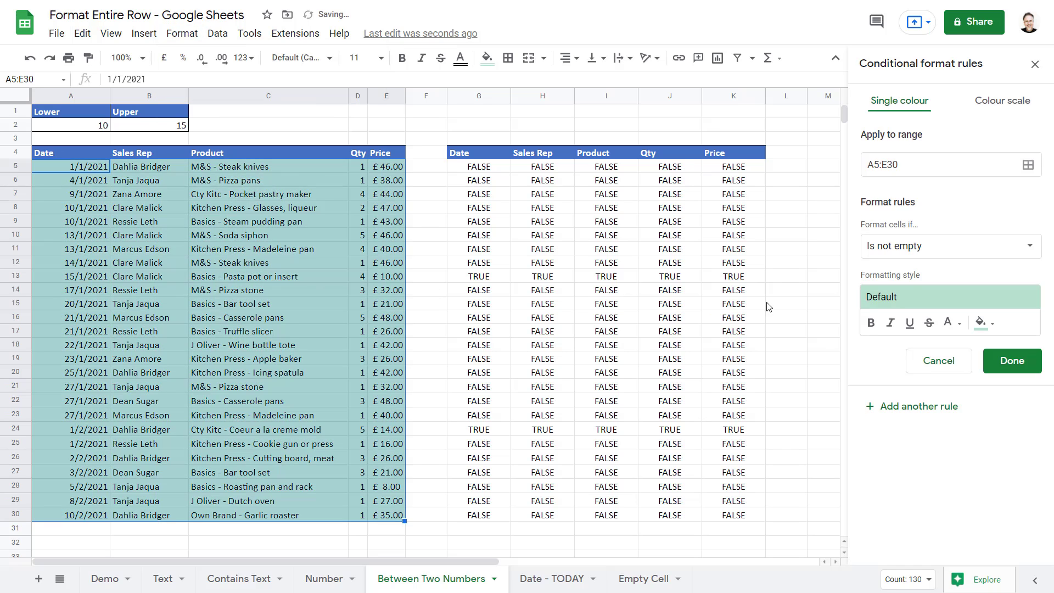
{"action": "left_click", "coordinate": [911, 247]}
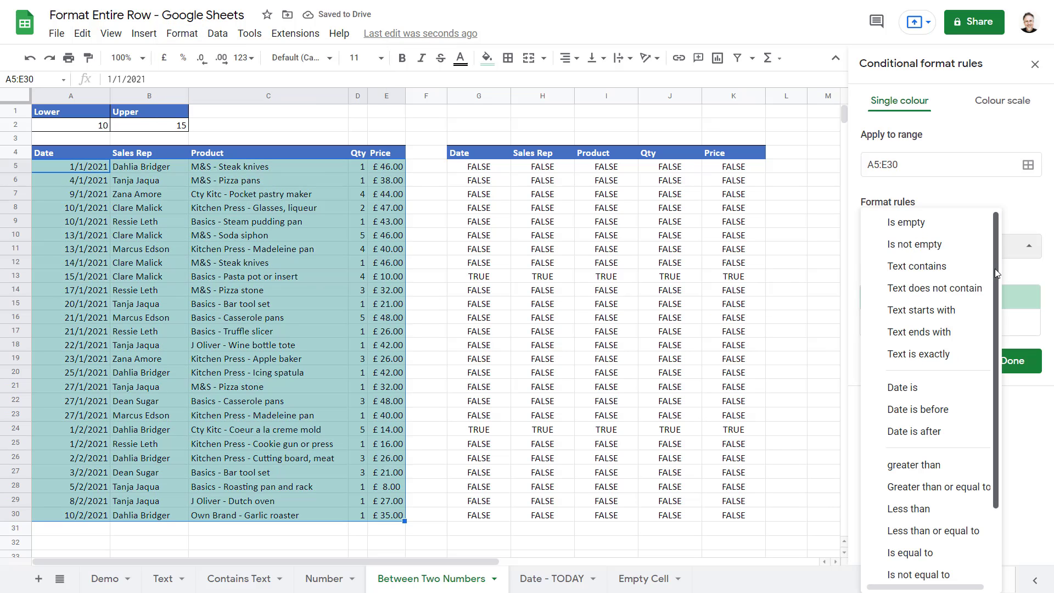
{"action": "scroll", "coordinate": [977, 504], "scroll_direction": "down", "scroll_amount": 2}
{"action": "left_click", "coordinate": [892, 566]}
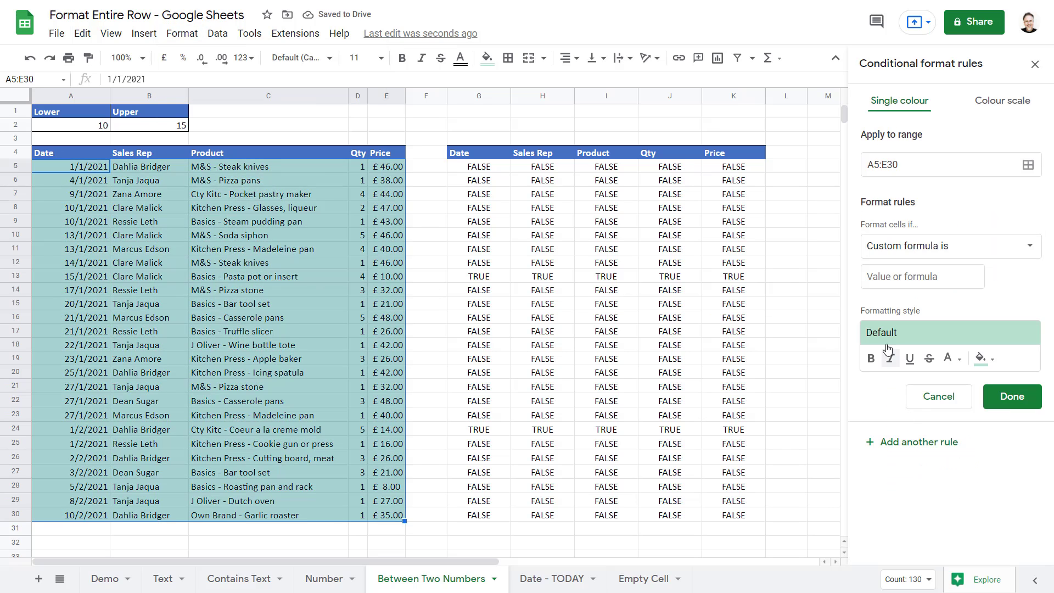
{"action": "left_click", "coordinate": [888, 276]}
{"action": "key", "text": "ctrl+v"}
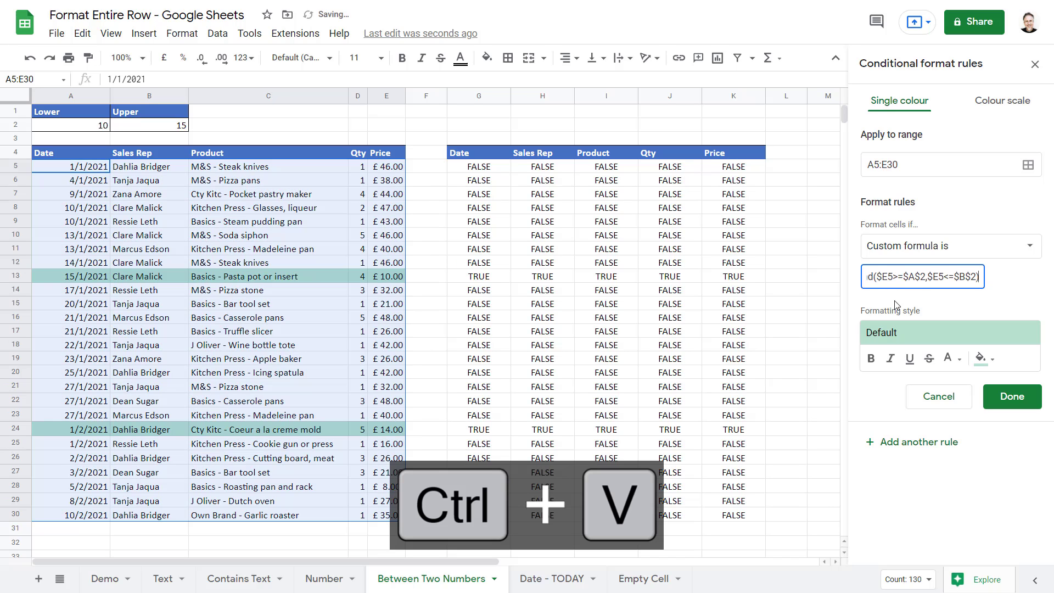
{"action": "left_click", "coordinate": [981, 358]}
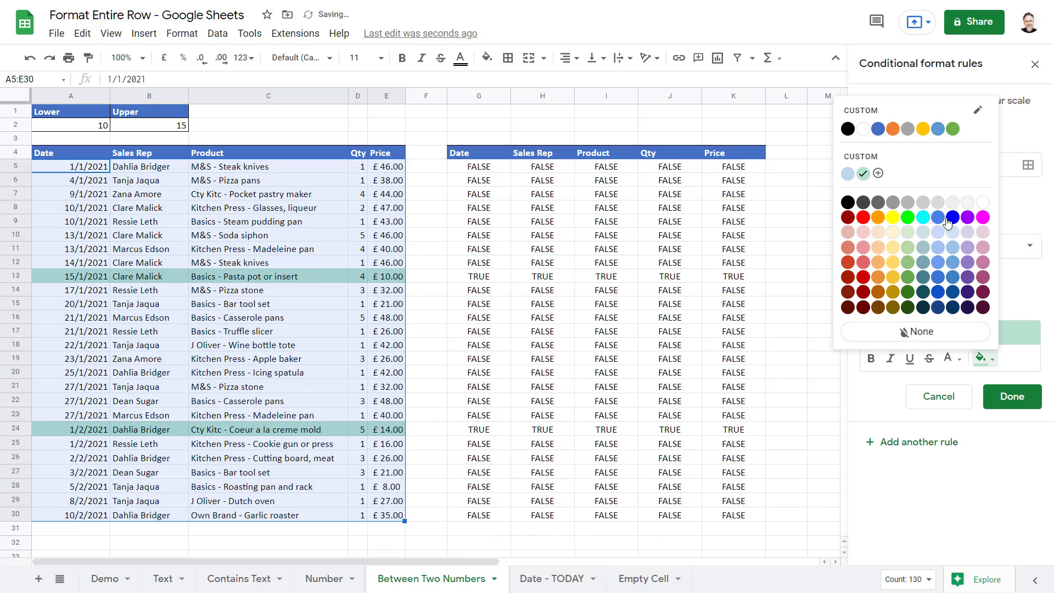
{"action": "left_click", "coordinate": [945, 229]}
{"action": "left_click", "coordinate": [1011, 396]}
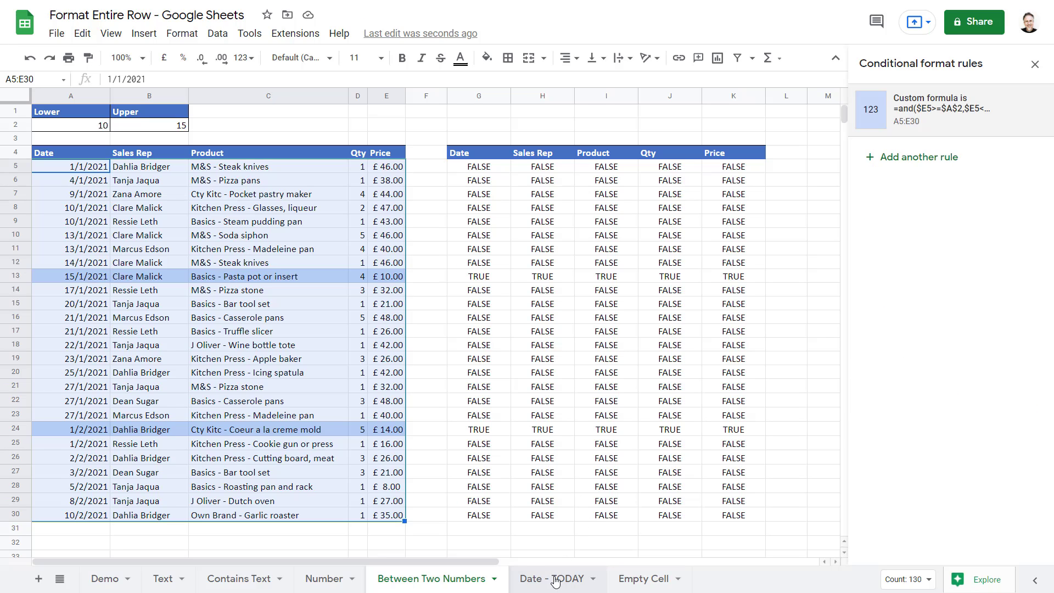
Open the Date - TODAY sheet, point out the 2/1/2022 row, and select empty cell A2.
{"action": "left_click", "coordinate": [555, 571]}
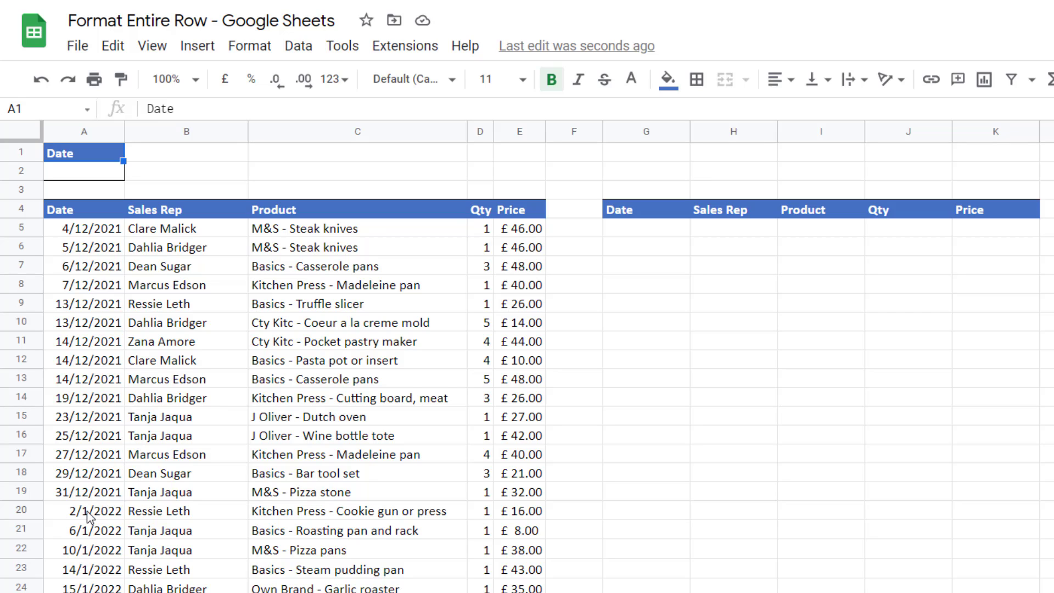
{"action": "left_click_drag", "start_coordinate": [72, 512], "coordinate": [540, 513]}
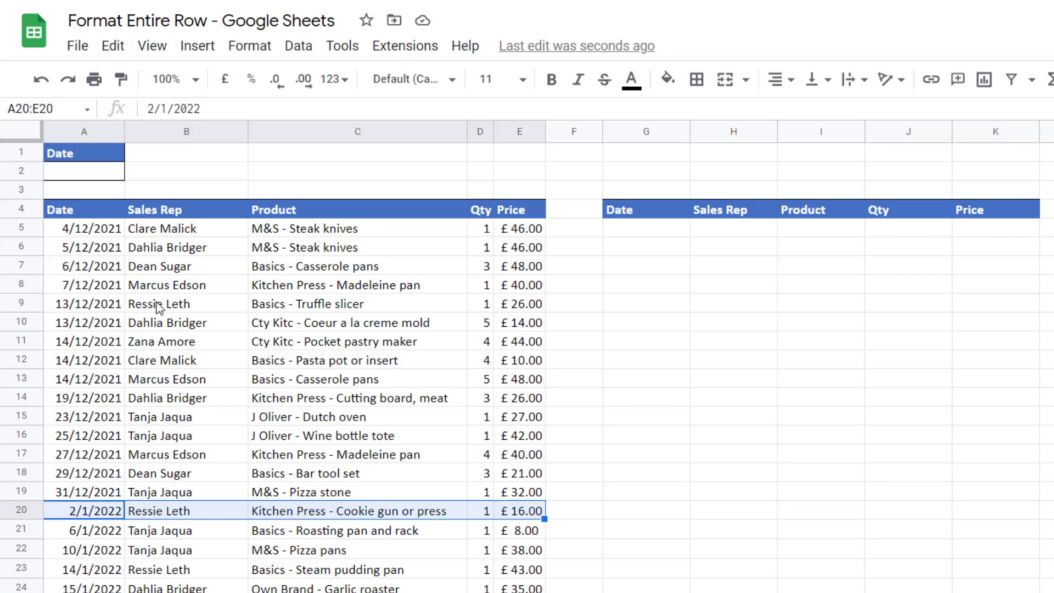
{"action": "left_click", "coordinate": [83, 180]}
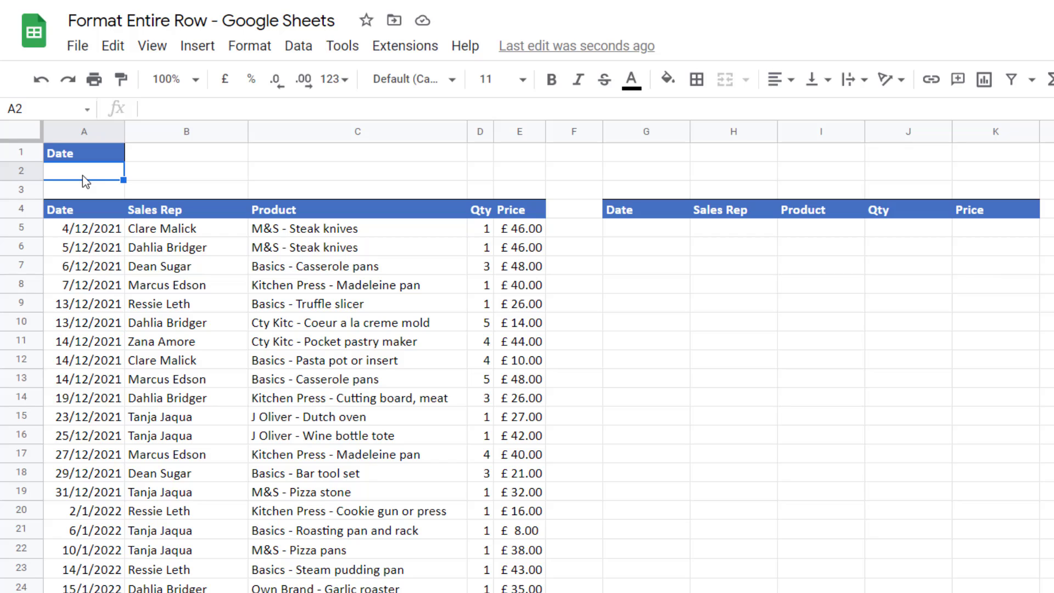
Enter =TODAY() in A2, then enter =$A5=$A$2 in G5 with column A and A2 anchored.
{"action": "type", "text": "="}
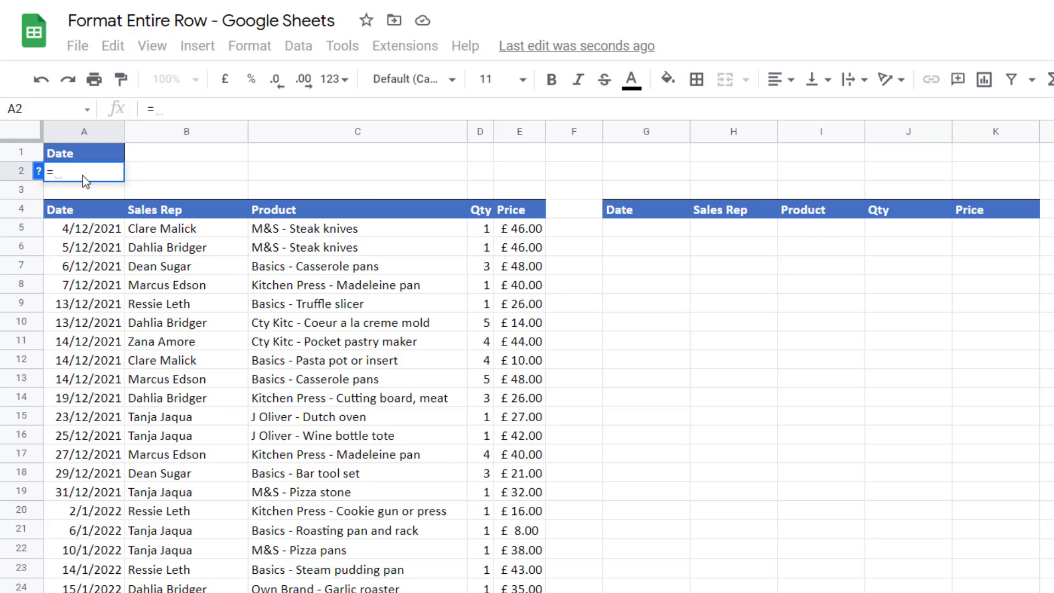
{"action": "type", "text": "TODAY"}
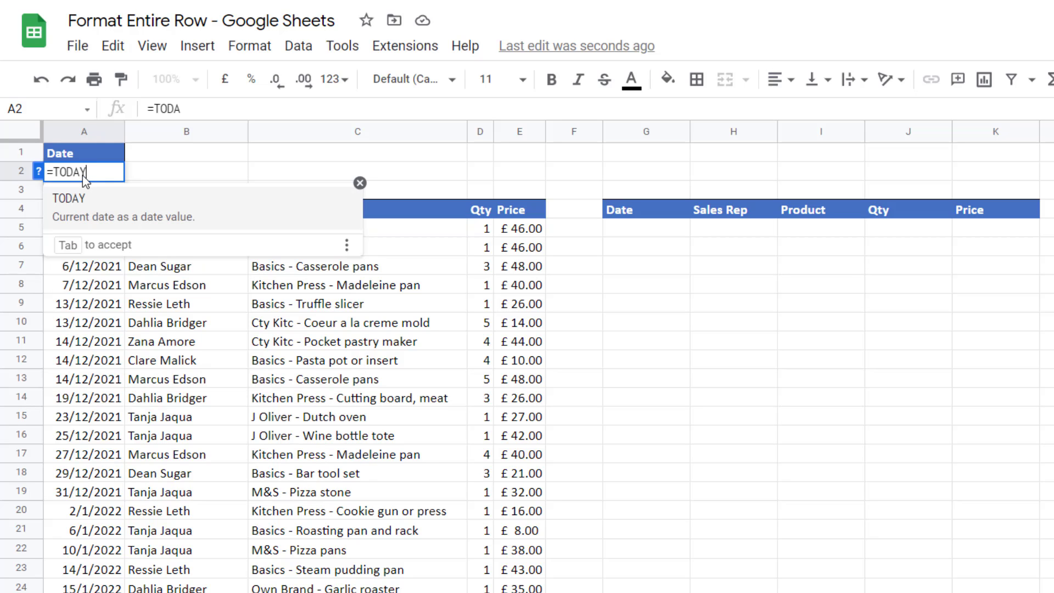
{"action": "type", "text": "()"}
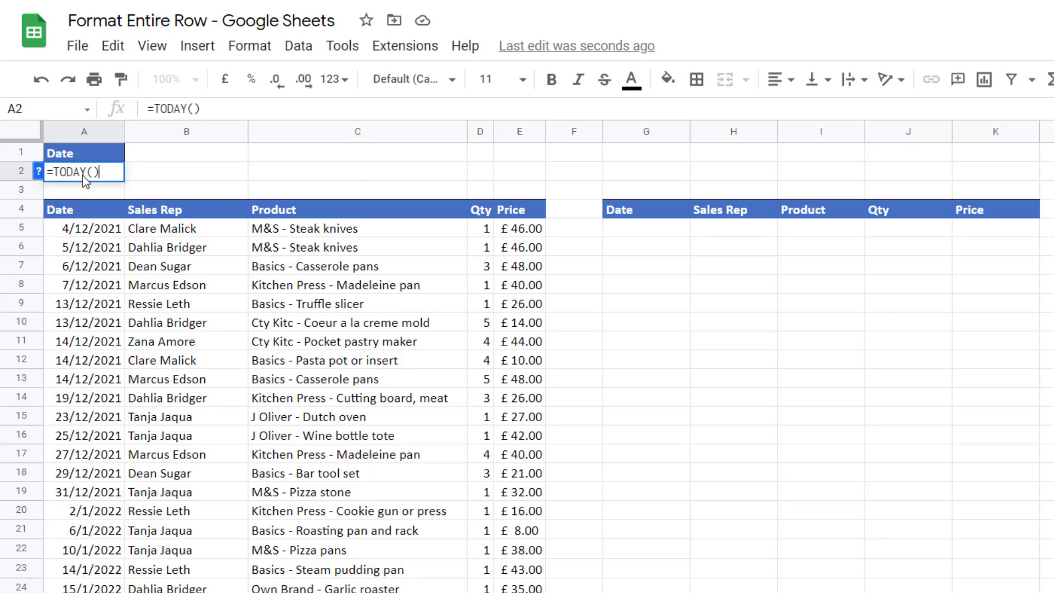
{"action": "key", "text": "Return"}
{"action": "left_click", "coordinate": [638, 230]}
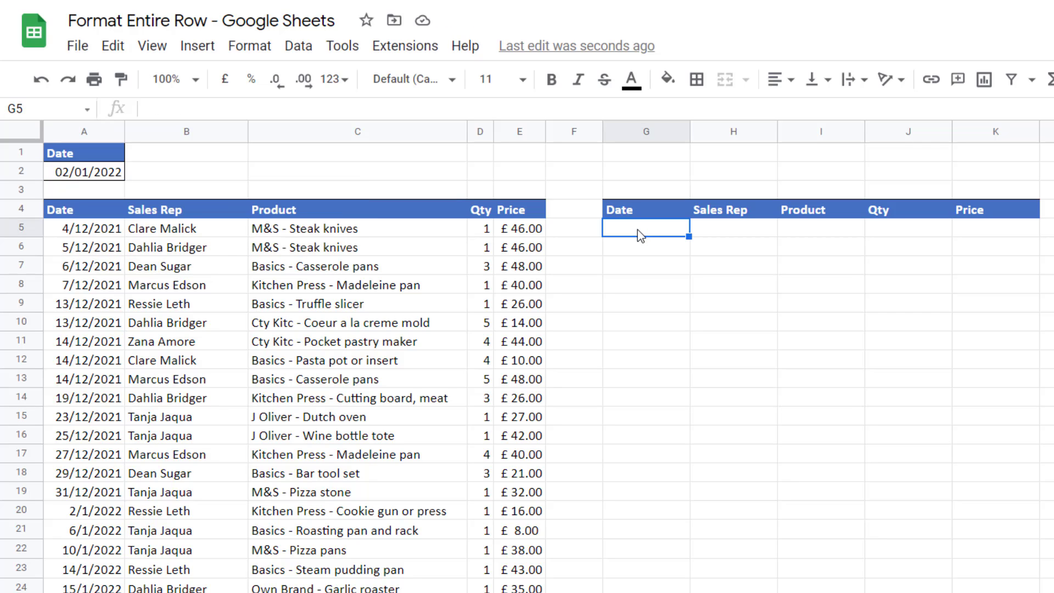
{"action": "type", "text": "="}
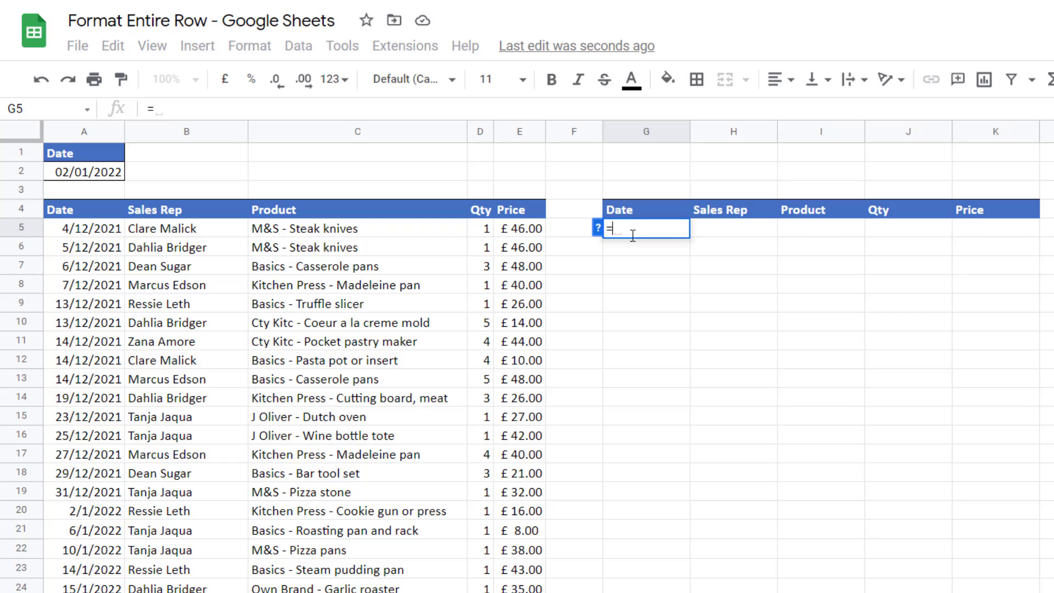
{"action": "left_click", "coordinate": [90, 230]}
{"action": "type", "text": "="}
{"action": "left_click", "coordinate": [81, 174]}
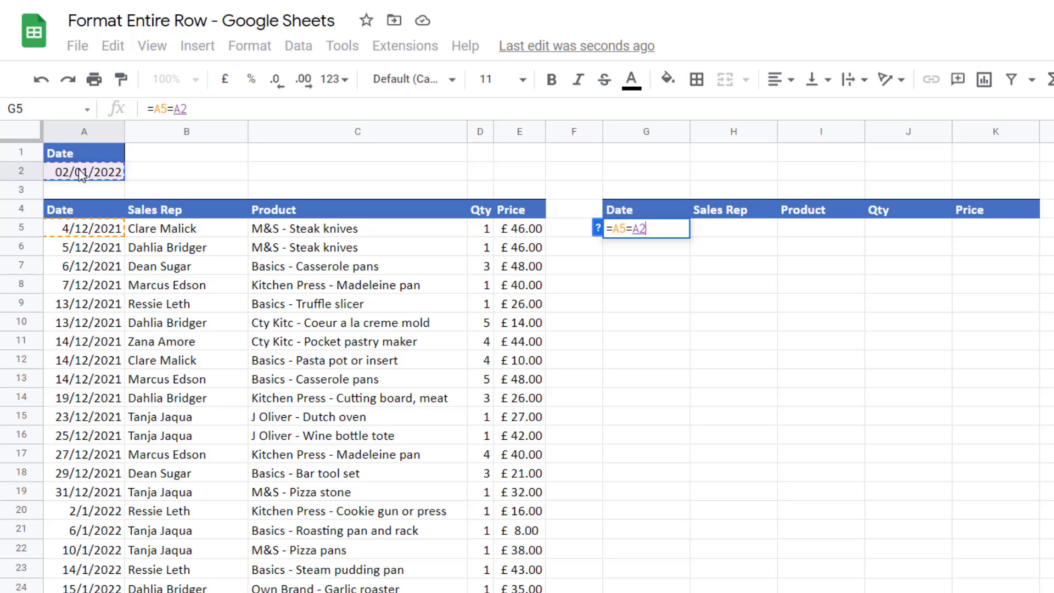
{"action": "key", "text": "F4"}
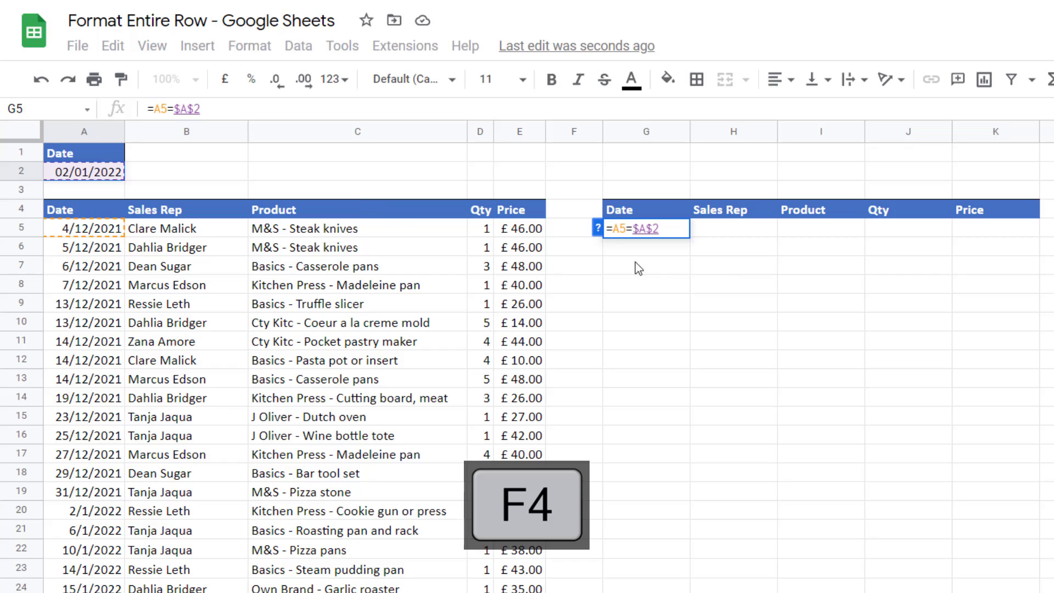
{"action": "left_click", "coordinate": [620, 231]}
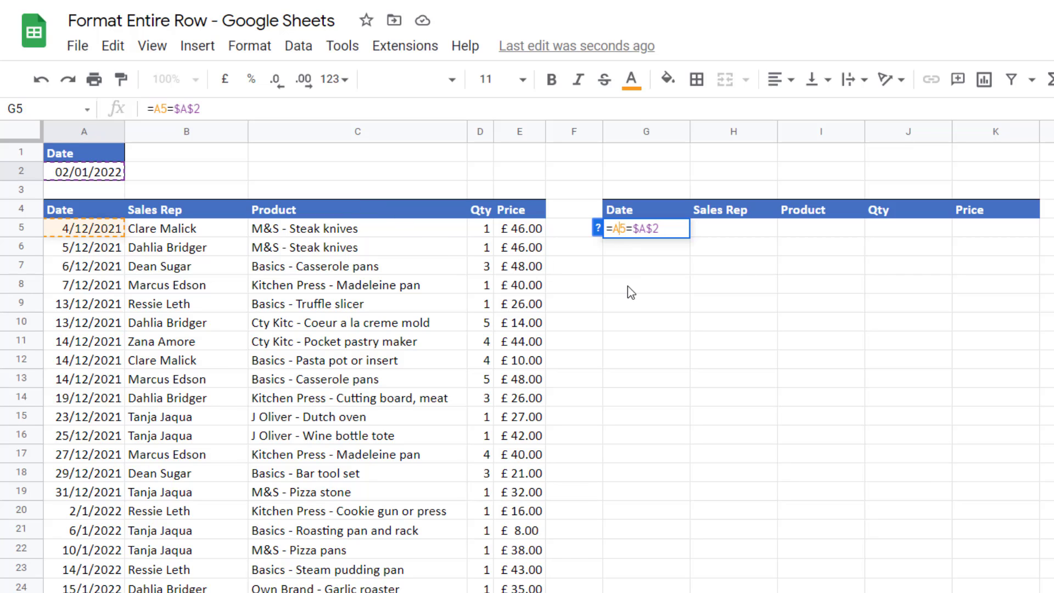
{"action": "key", "text": "F4"}
{"action": "key", "text": "F4"}
{"action": "key", "text": "F4"}
{"action": "key", "text": "Return"}
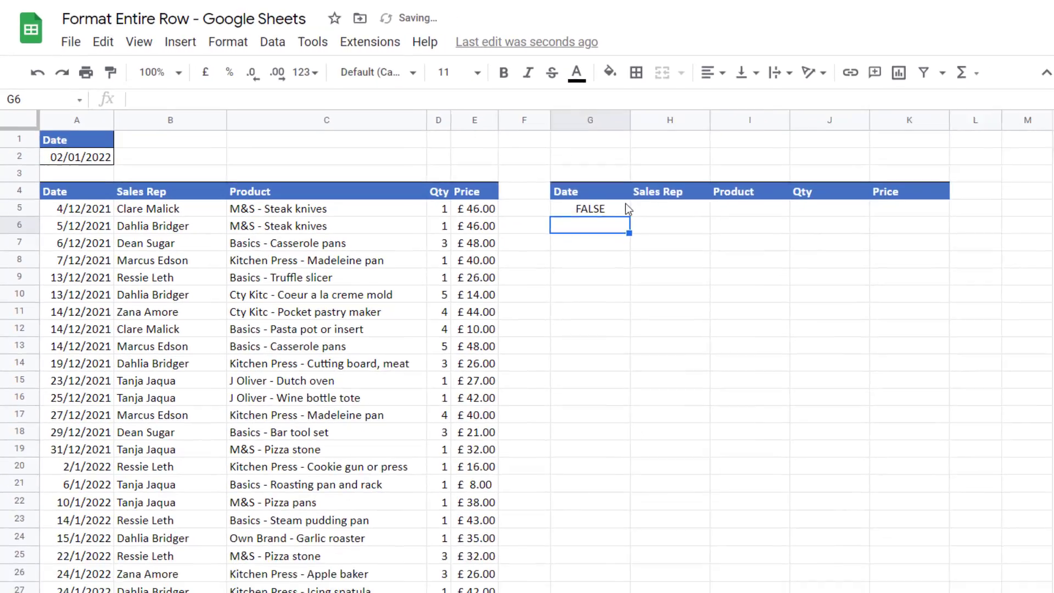
Fill the G5 test across to K5 and down to row 30, so row 20 shows TRUE.
{"action": "left_click", "coordinate": [625, 209]}
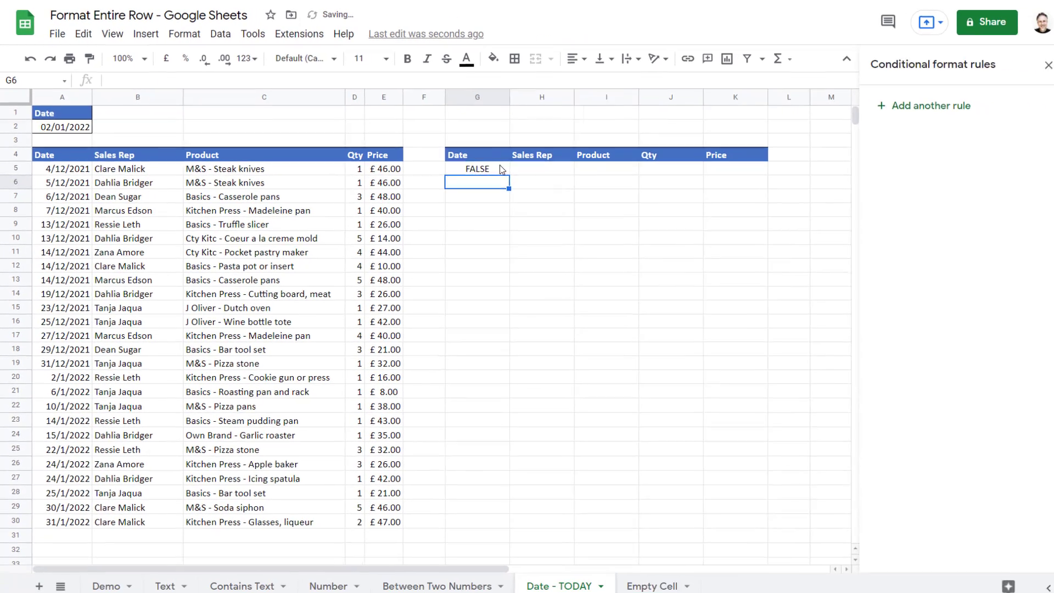
{"action": "left_click_drag", "start_coordinate": [629, 216], "coordinate": [913, 232]}
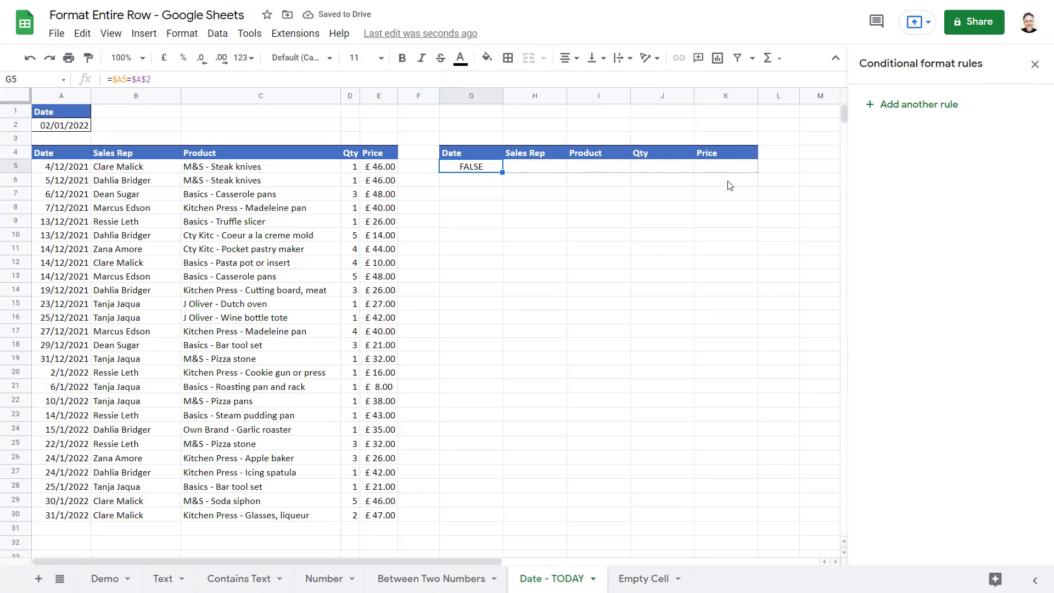
{"action": "left_click_drag", "start_coordinate": [729, 186], "coordinate": [701, 511]}
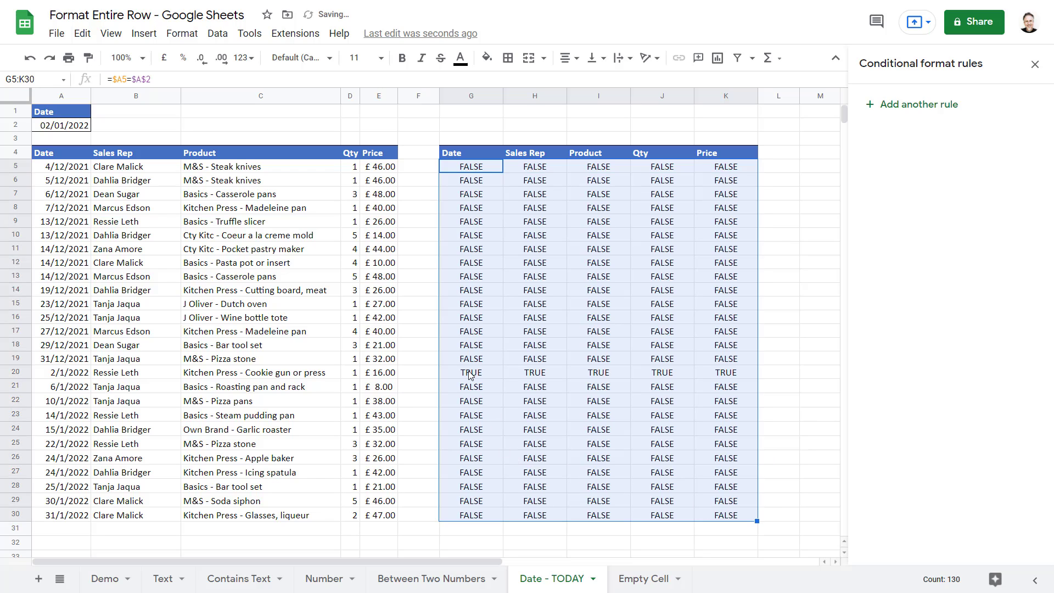
{"action": "left_click_drag", "start_coordinate": [472, 372], "coordinate": [724, 372]}
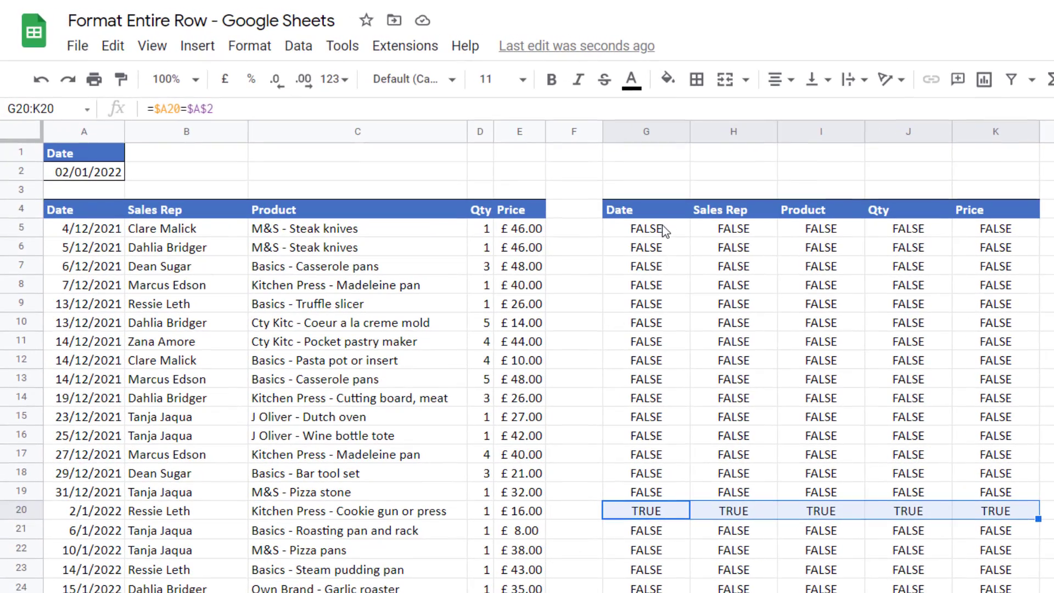
Replace the A2 reference in G5 so the formula reads =$A5=TODAY().
{"action": "double_click", "coordinate": [664, 231]}
{"action": "left_click_drag", "start_coordinate": [666, 228], "coordinate": [639, 221]}
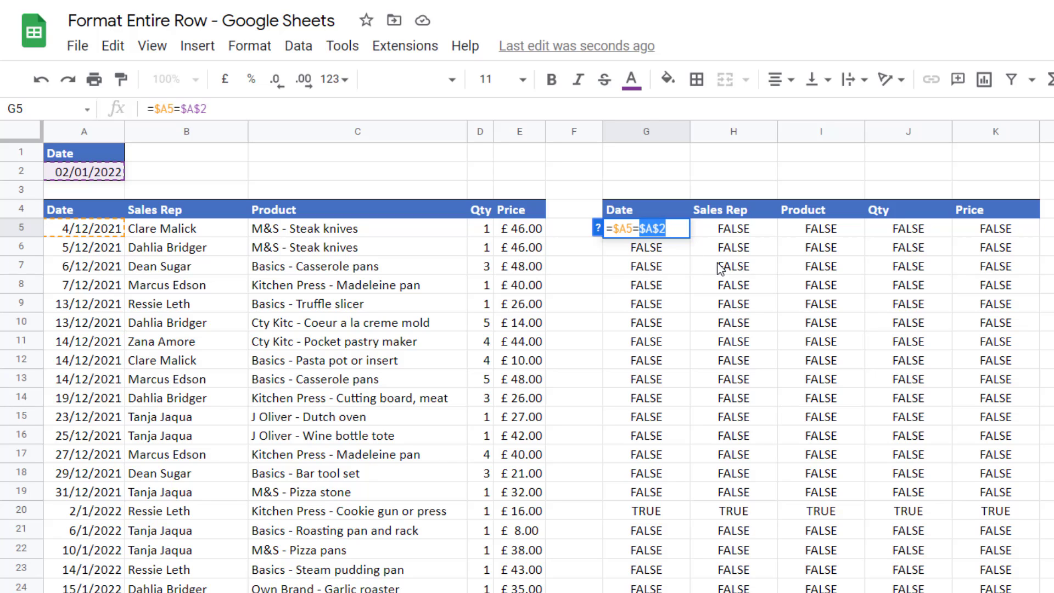
{"action": "type", "text": "TODAY"}
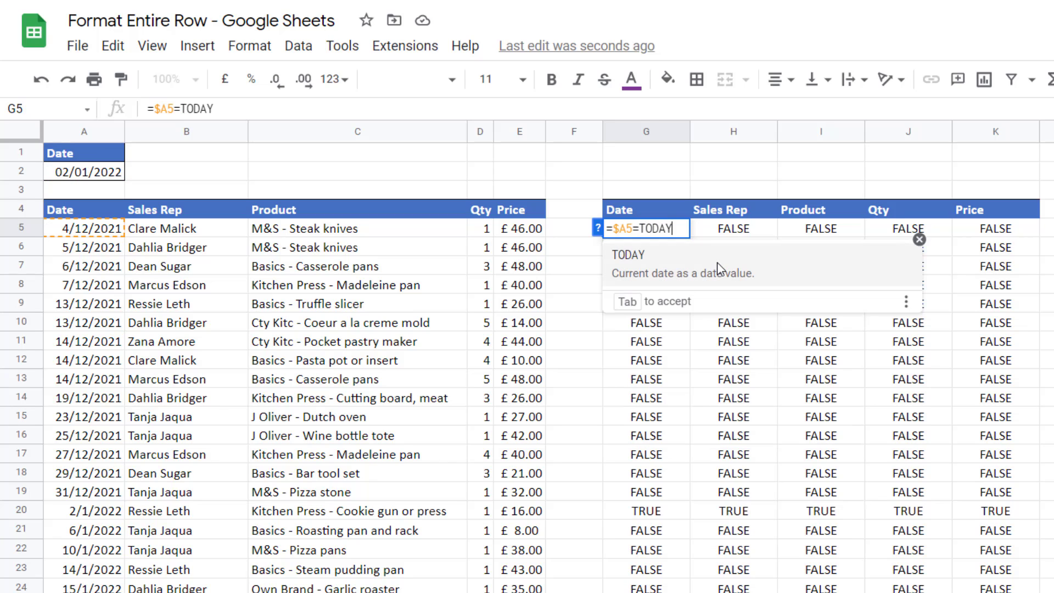
{"action": "key", "text": "Tab"}
{"action": "type", "text": ")"}
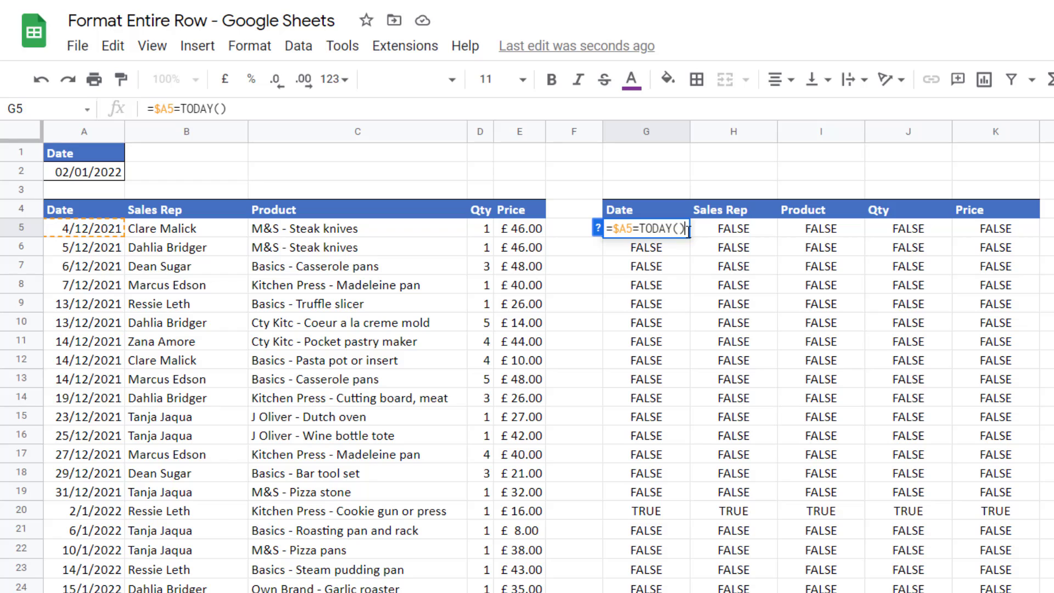
{"action": "key", "text": "Return"}
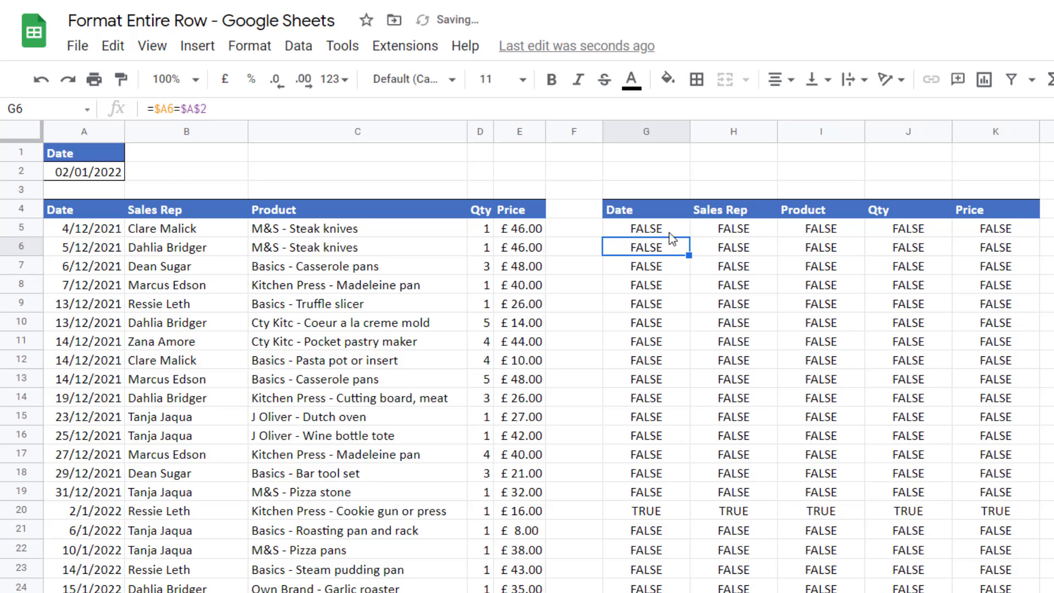
Fill =$A5=TODAY() across G5:K5 and down through row 30.
{"action": "key", "text": "Up"}
{"action": "left_click_drag", "start_coordinate": [688, 234], "coordinate": [1004, 228]}
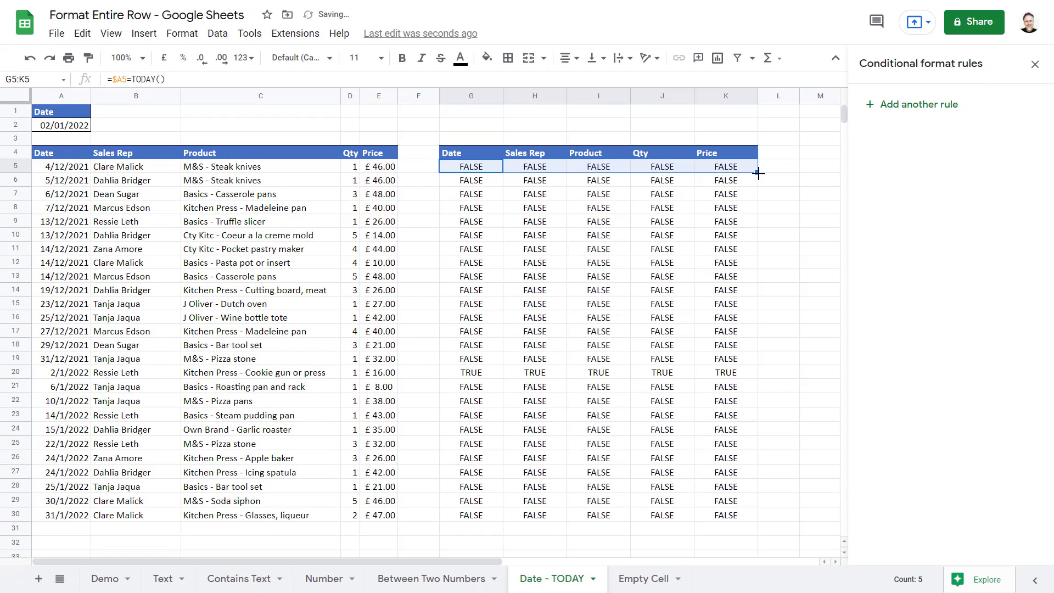
{"action": "left_click_drag", "start_coordinate": [758, 174], "coordinate": [755, 520]}
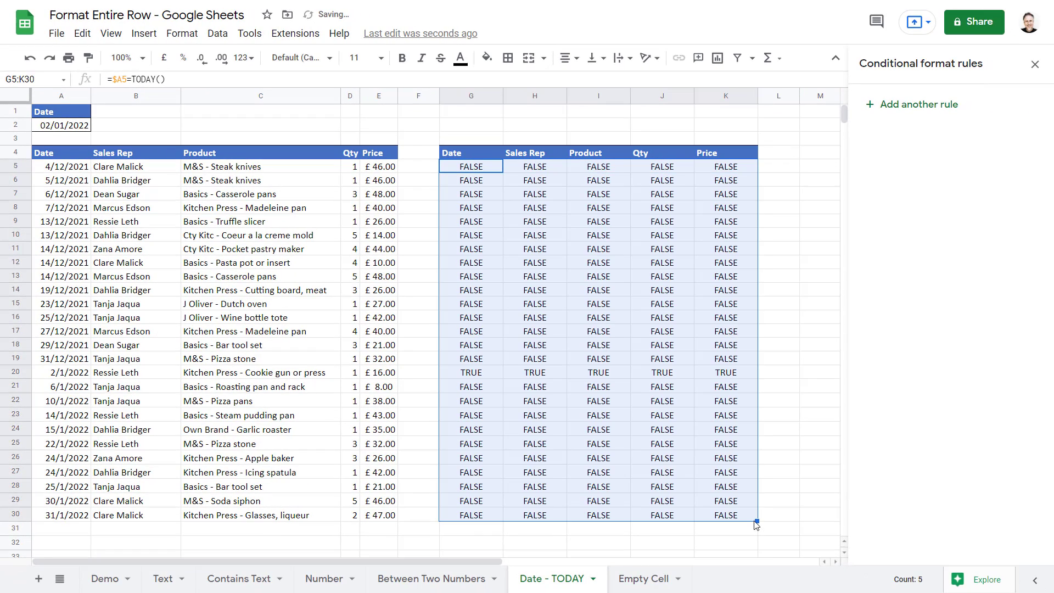
Copy the =$A5=TODAY() formula text from G5 and select the sales data A5:E30.
{"action": "double_click", "coordinate": [478, 166]}
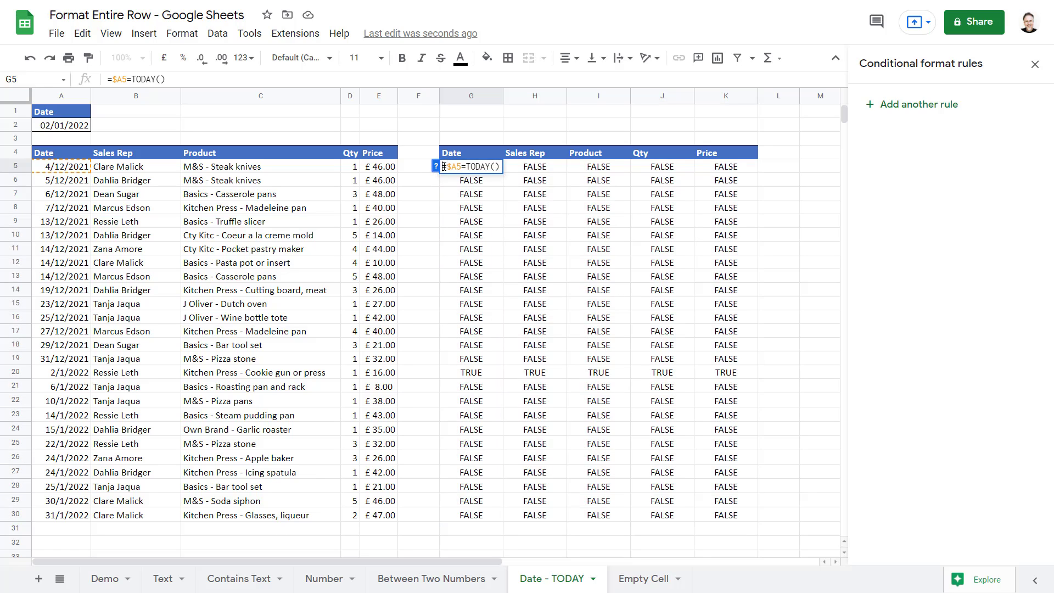
{"action": "left_click_drag", "start_coordinate": [443, 167], "coordinate": [557, 174]}
{"action": "key", "text": "ctrl+c"}
{"action": "key", "text": "Escape"}
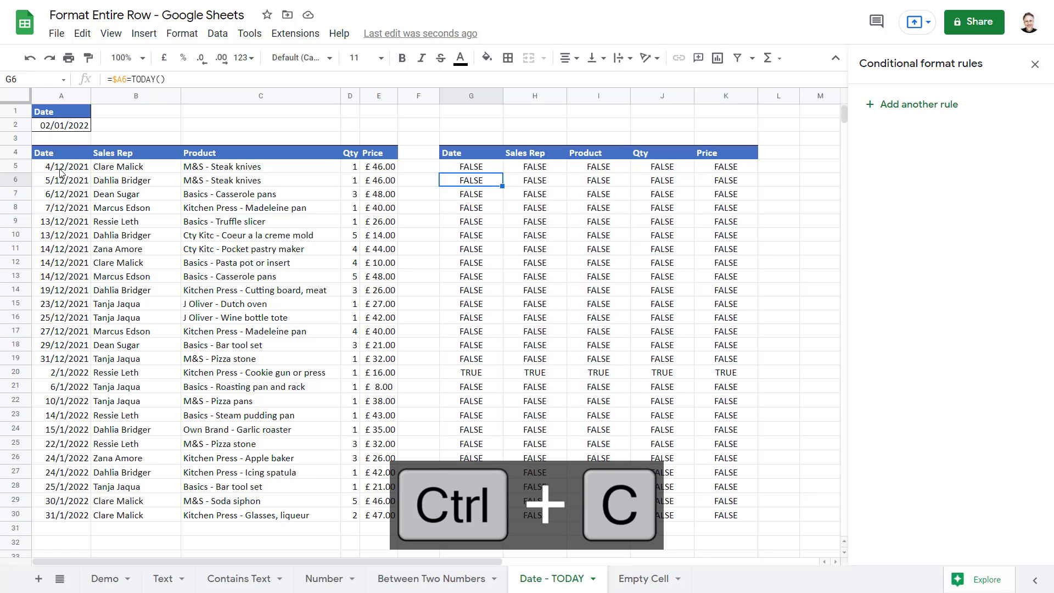
{"action": "left_click_drag", "start_coordinate": [61, 167], "coordinate": [378, 516]}
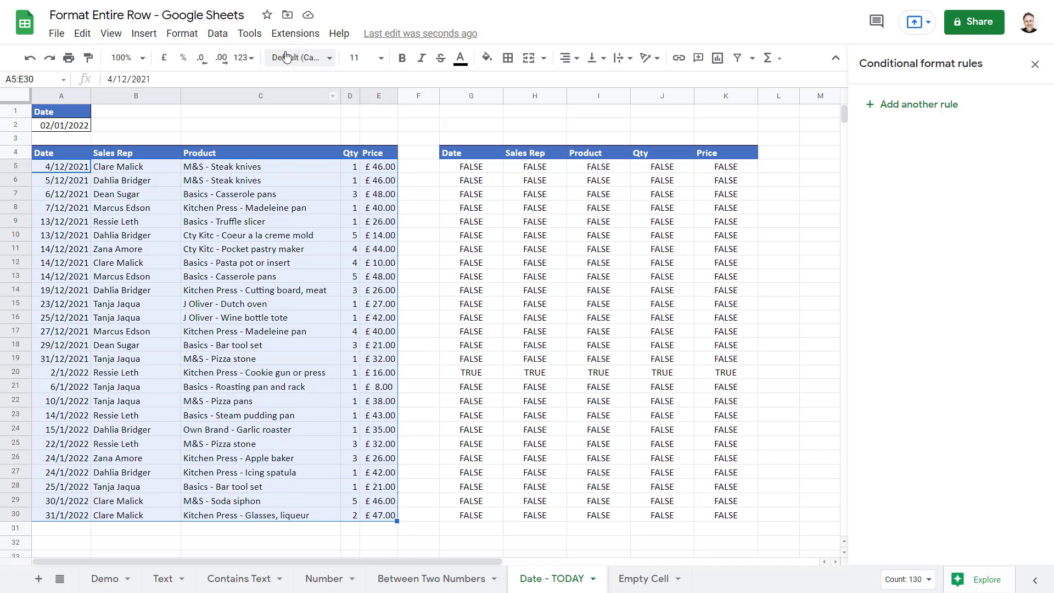
Add a Custom formula conditional format rule using the pasted formula with a light blue fill.
{"action": "left_click", "coordinate": [197, 39]}
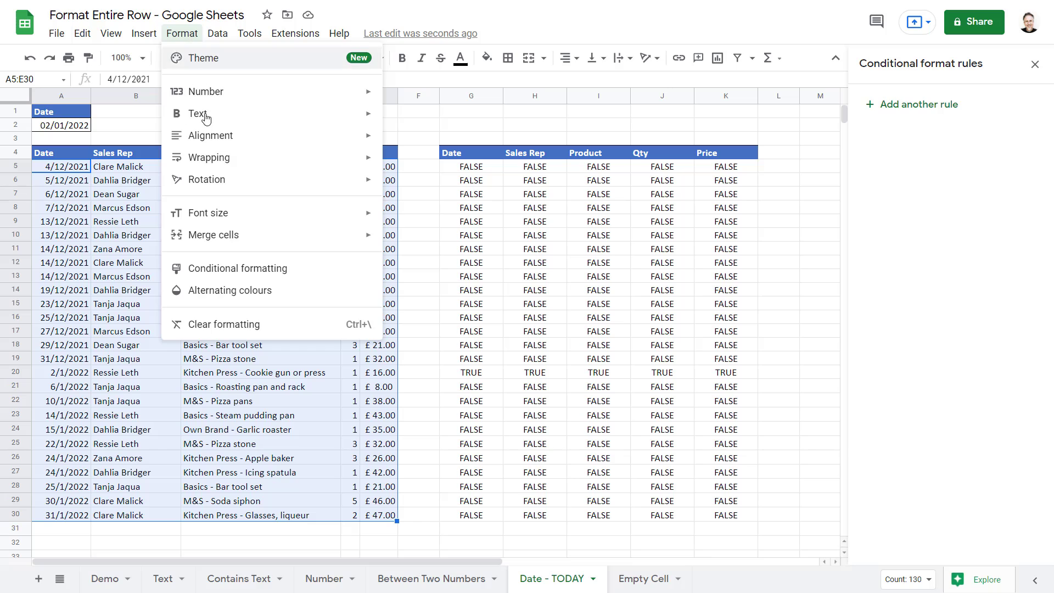
{"action": "left_click", "coordinate": [236, 269]}
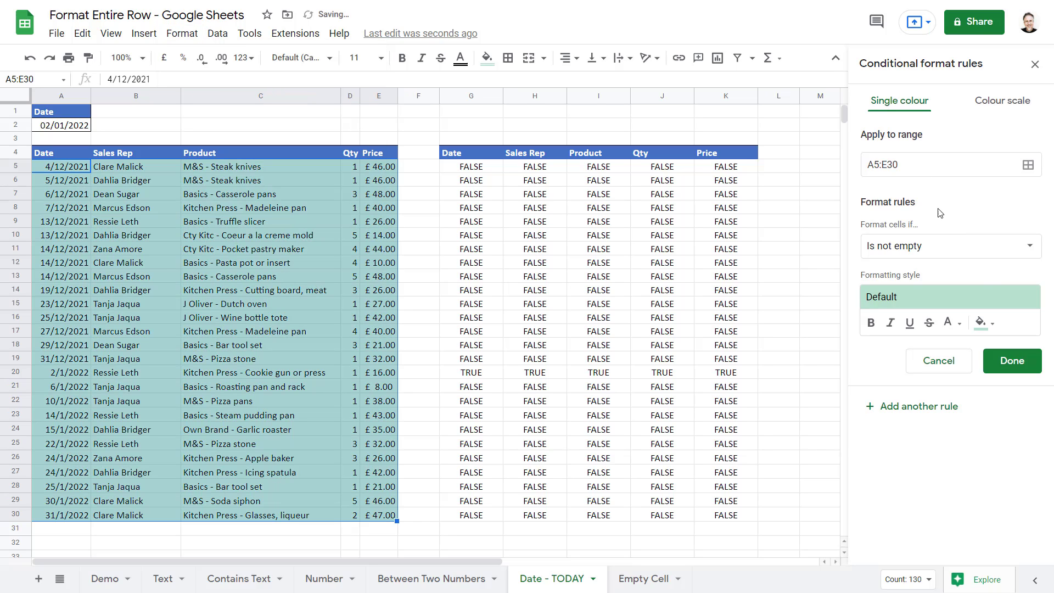
{"action": "left_click", "coordinate": [943, 262]}
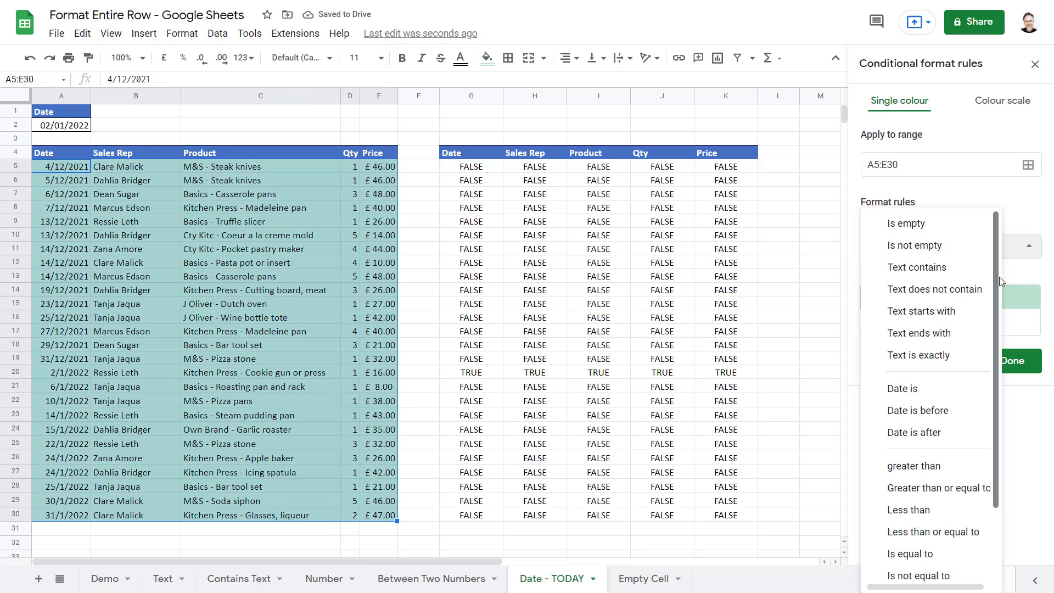
{"action": "scroll", "coordinate": [976, 444], "scroll_direction": "down", "scroll_amount": 3}
{"action": "left_click", "coordinate": [927, 566]}
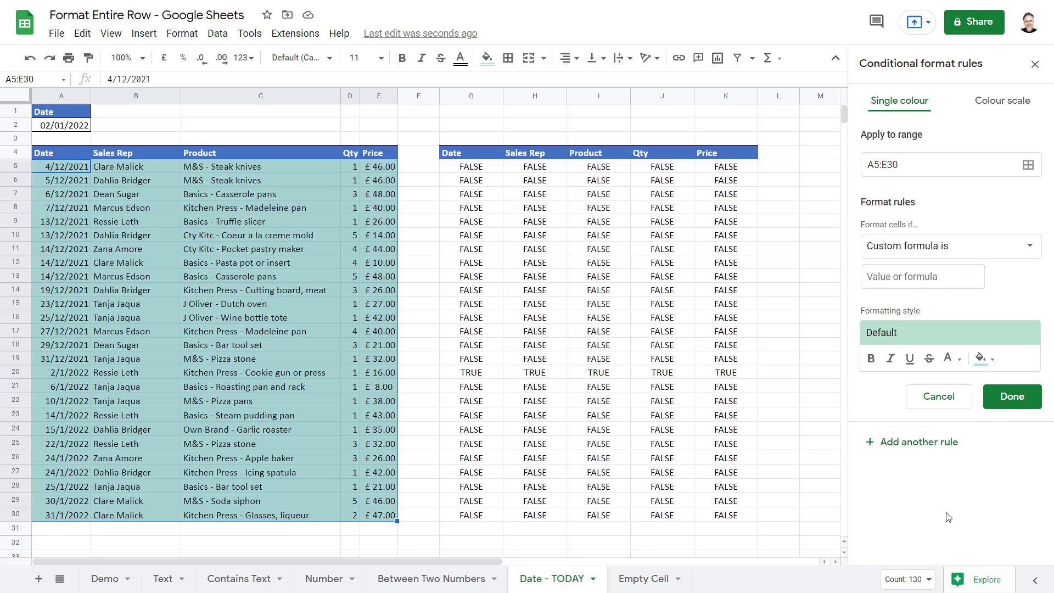
{"action": "left_click", "coordinate": [890, 276]}
{"action": "key", "text": "ctrl+v"}
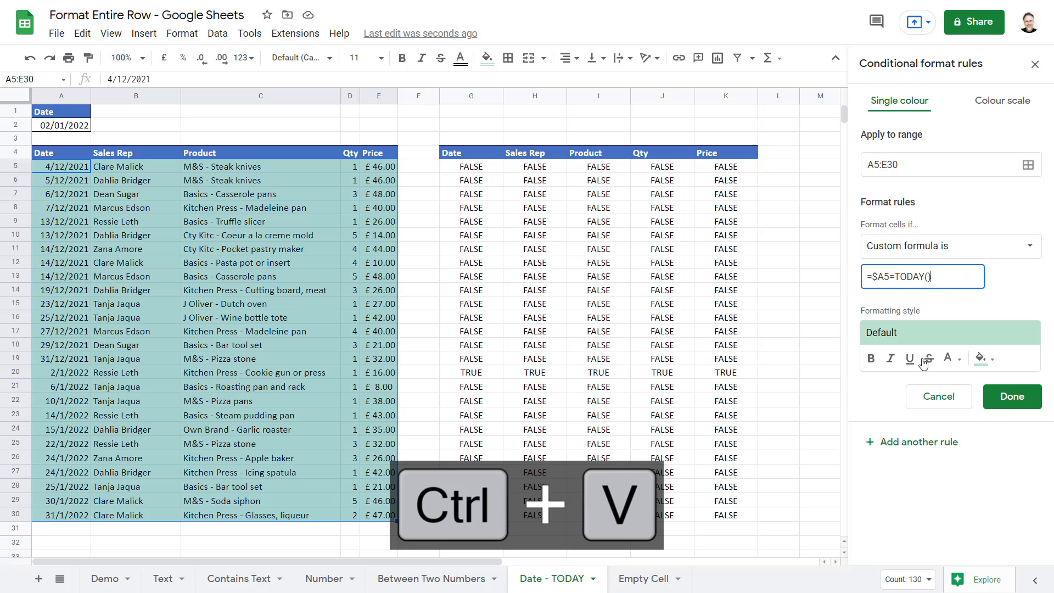
{"action": "left_click", "coordinate": [981, 357]}
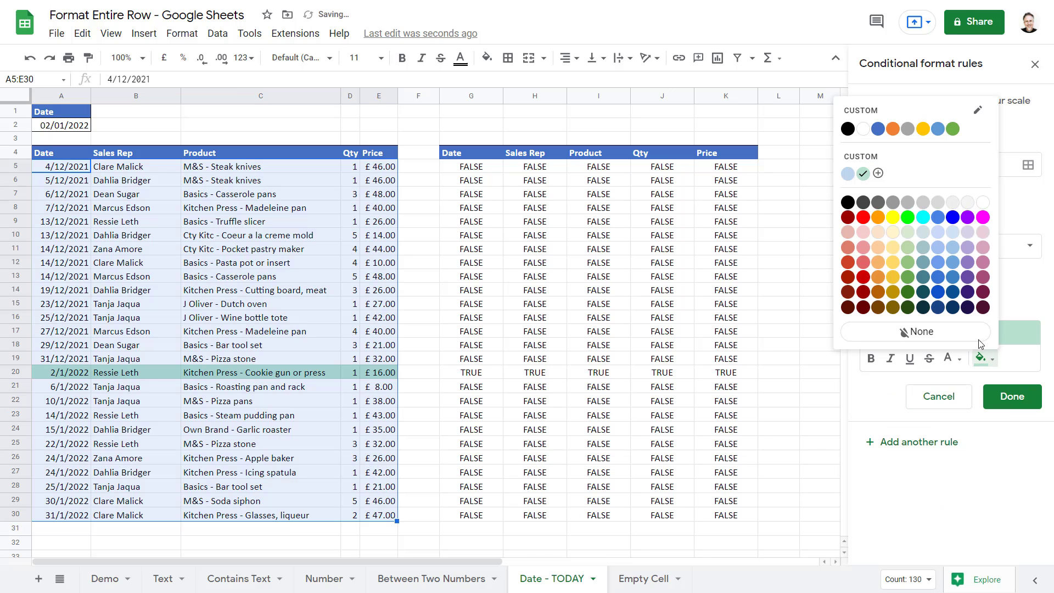
{"action": "left_click", "coordinate": [949, 235]}
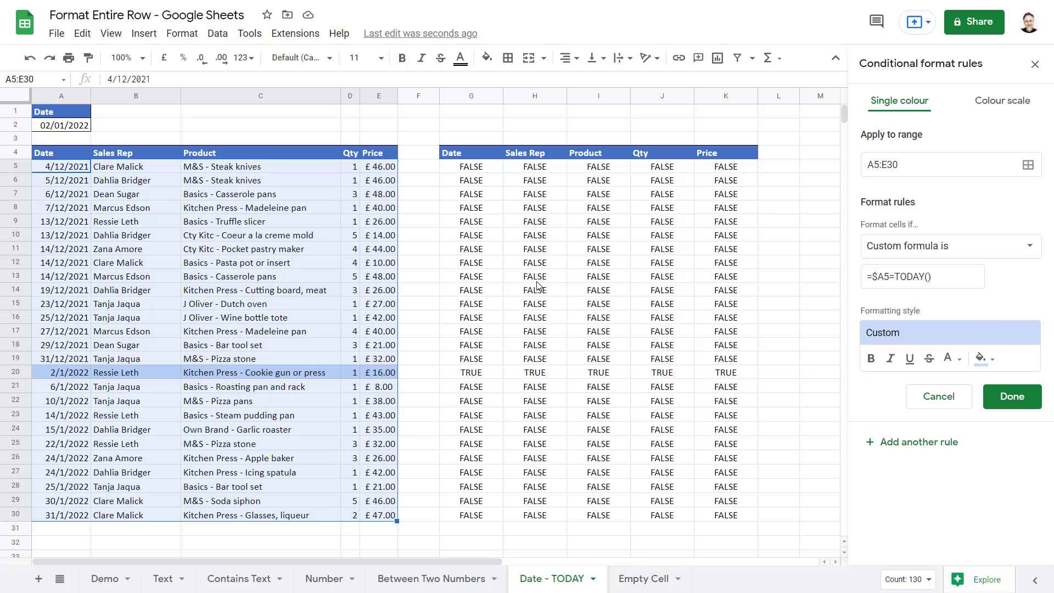
Change the rule formula to =$A5>TODAY() and save the rule.
{"action": "left_click", "coordinate": [894, 277]}
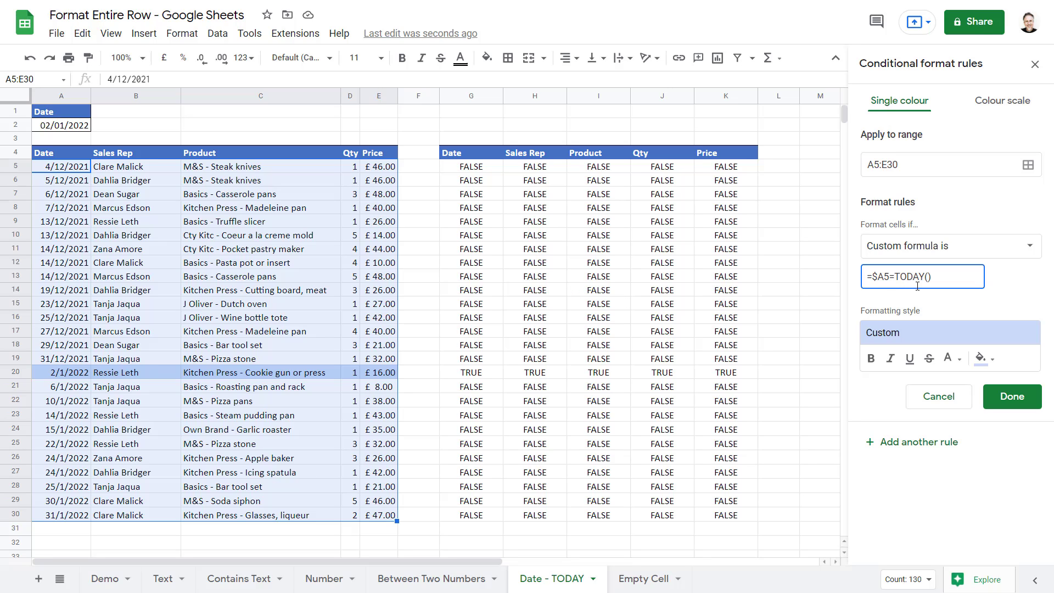
{"action": "key", "text": "BackSpace"}
{"action": "type", "text": "<"}
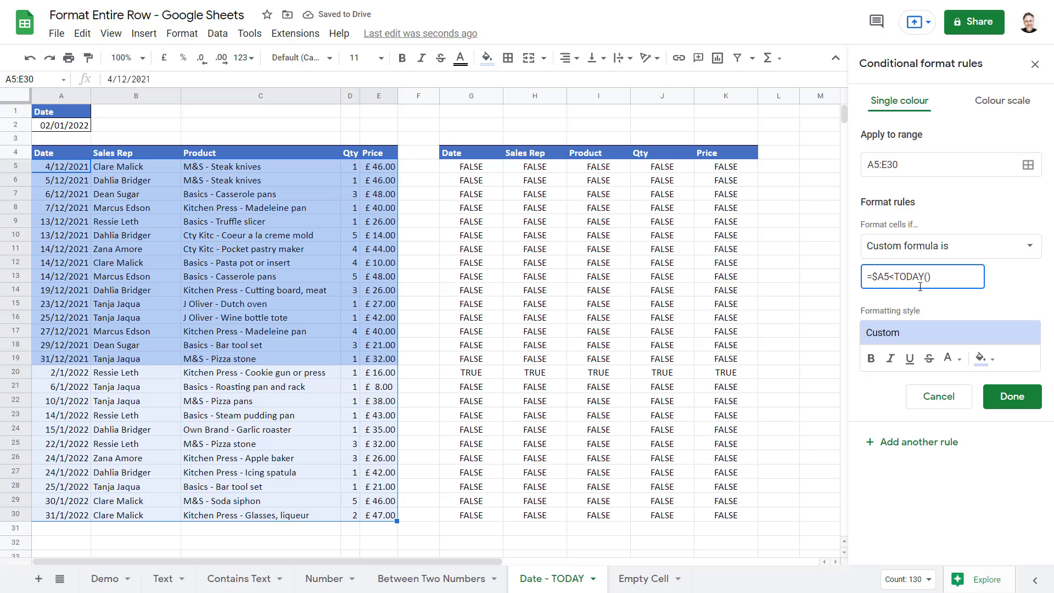
{"action": "key", "text": "BackSpace"}
{"action": "type", "text": ">"}
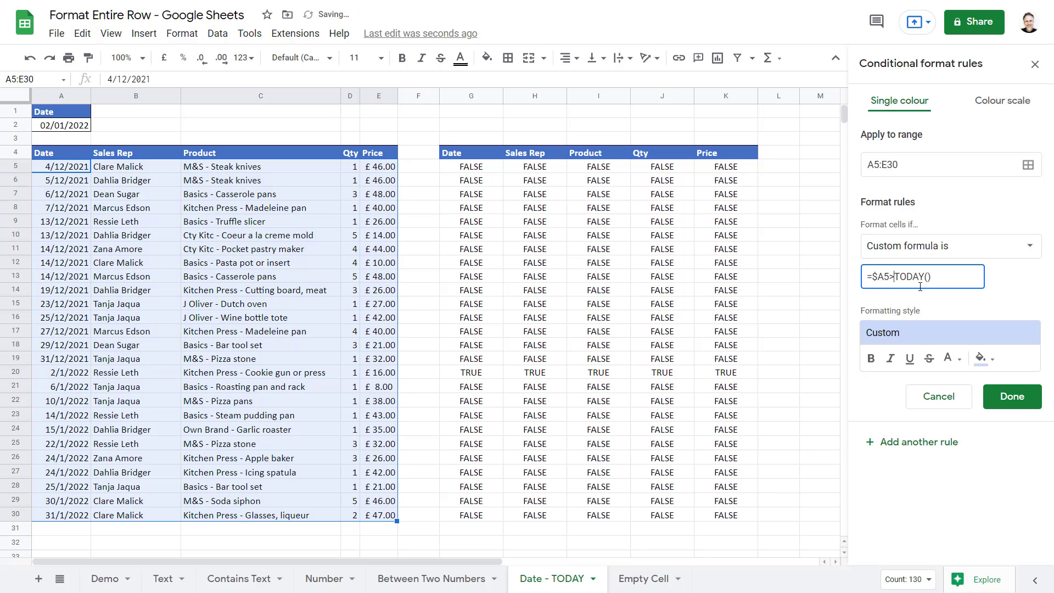
{"action": "left_click", "coordinate": [1011, 399]}
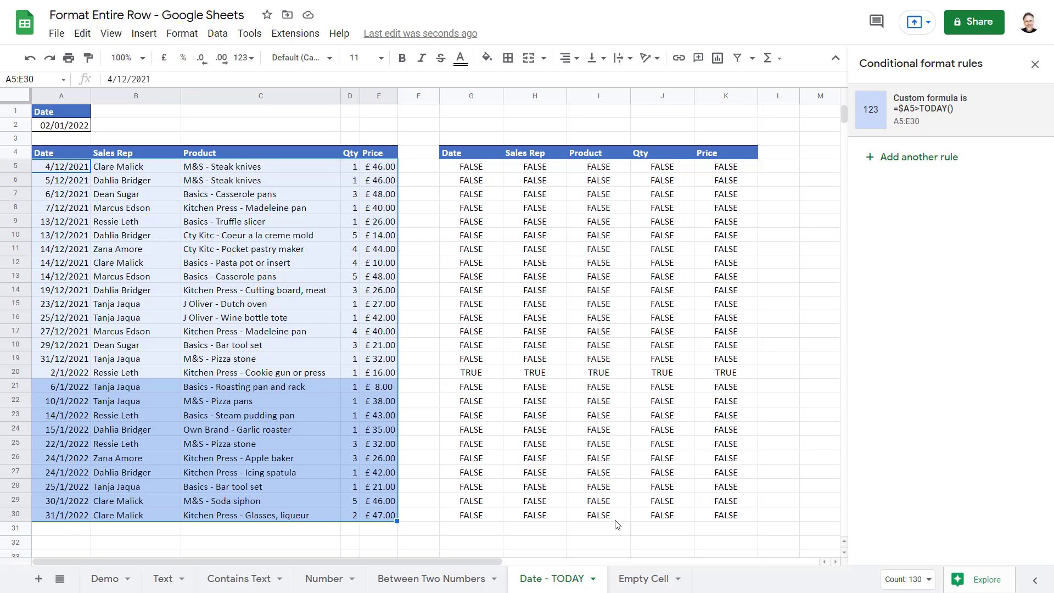
On the Empty Cell sheet, enter =ISNUMBER(E3) in K3 and fill it down to K28.
{"action": "left_click", "coordinate": [632, 579]}
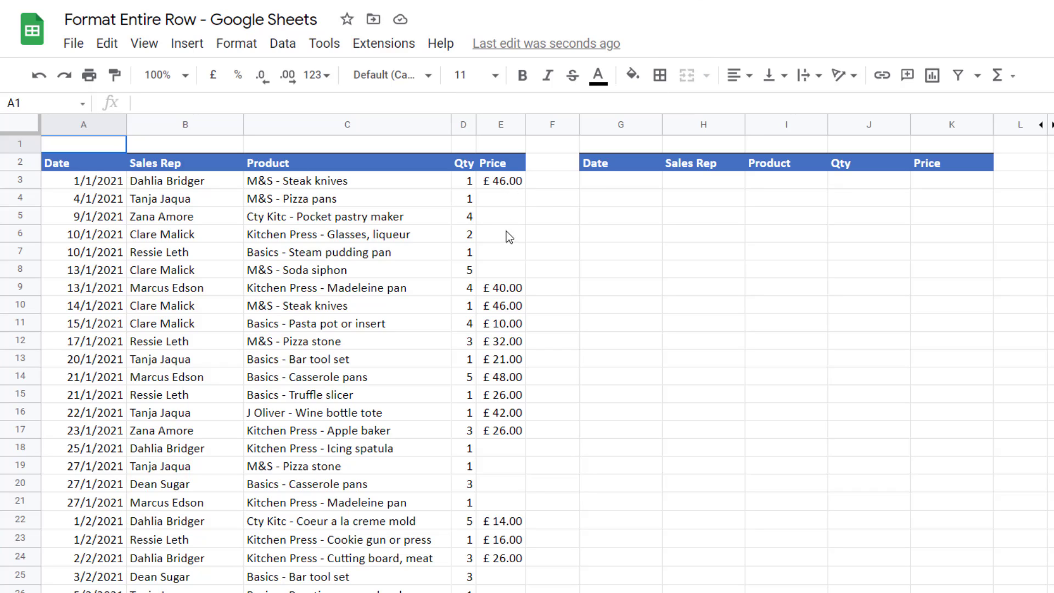
{"action": "left_click", "coordinate": [510, 185]}
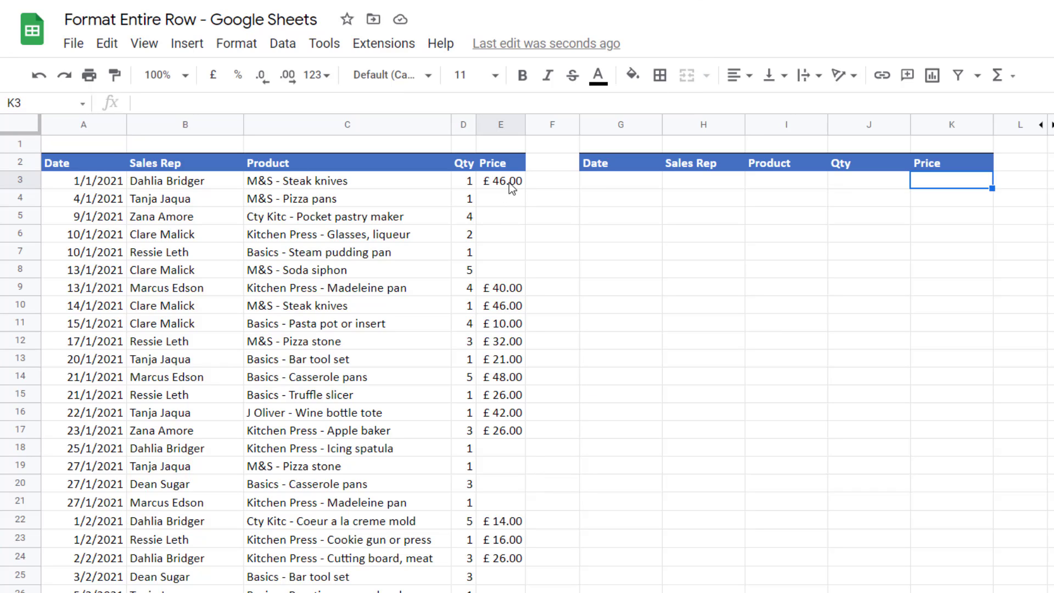
{"action": "type", "text": "=i"}
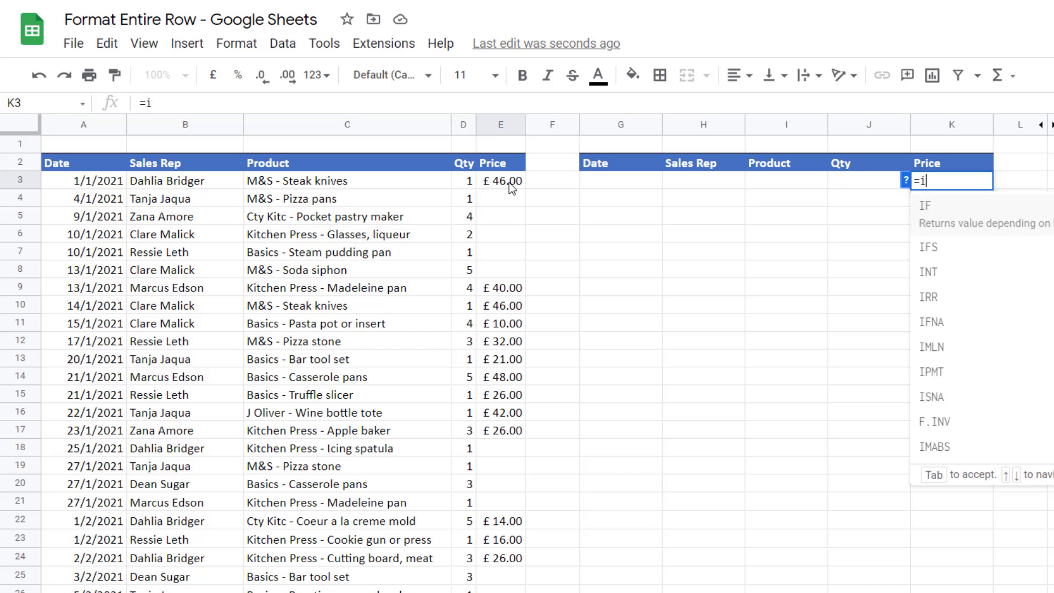
{"action": "type", "text": "snu"}
{"action": "left_click", "coordinate": [954, 211]}
{"action": "left_click", "coordinate": [512, 180]}
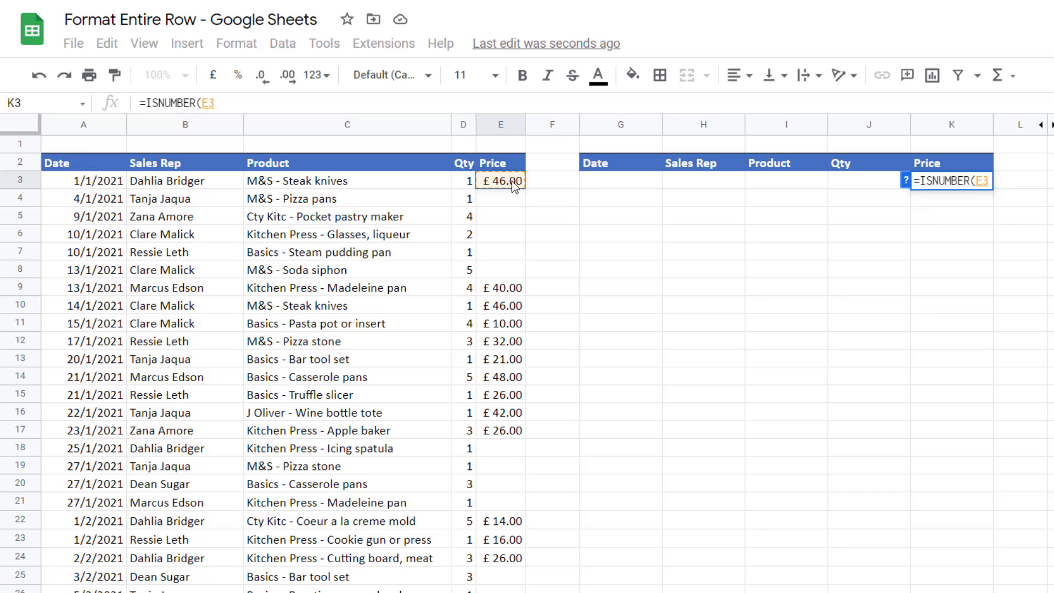
{"action": "type", "text": ")"}
{"action": "key", "text": "Return"}
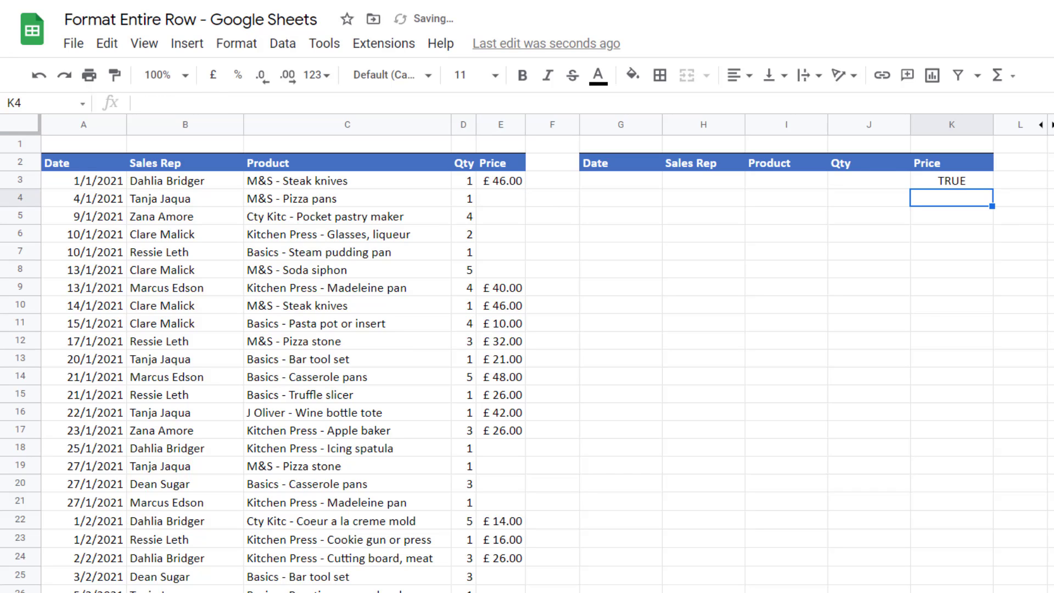
{"action": "left_click", "coordinate": [976, 182]}
{"action": "left_click_drag", "start_coordinate": [992, 188], "coordinate": [966, 592]}
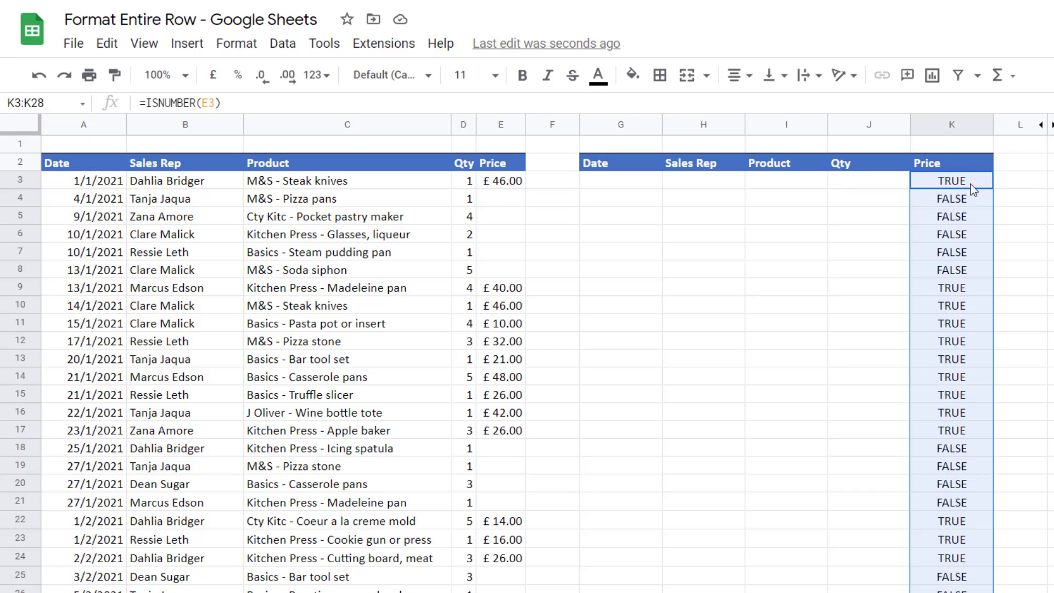
Enter =ISTEXT(C3:C28) in I3 and fill it down column I to row 28.
{"action": "left_click", "coordinate": [782, 182]}
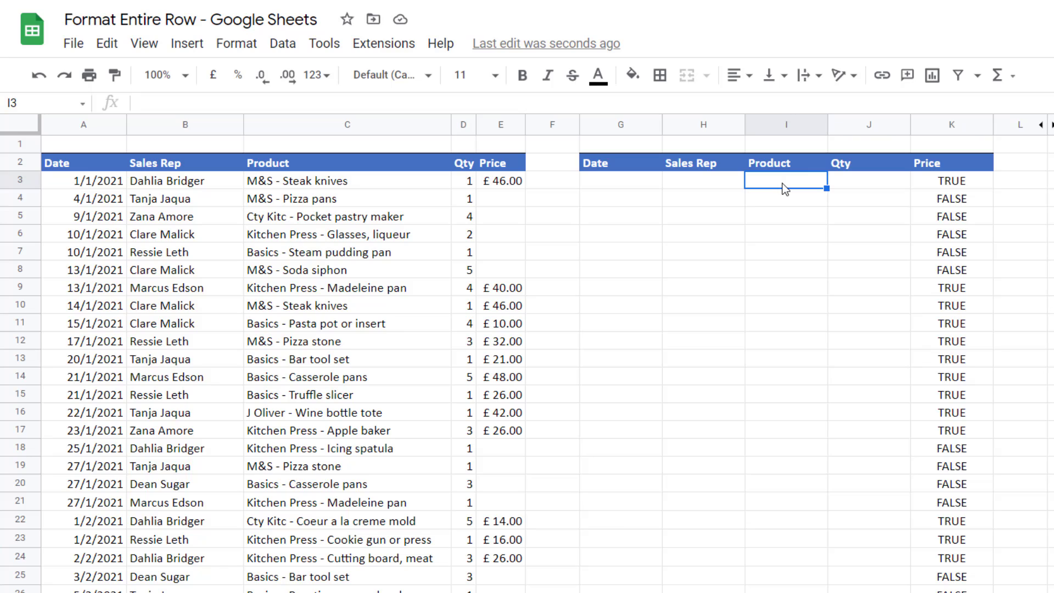
{"action": "type", "text": "=ist"}
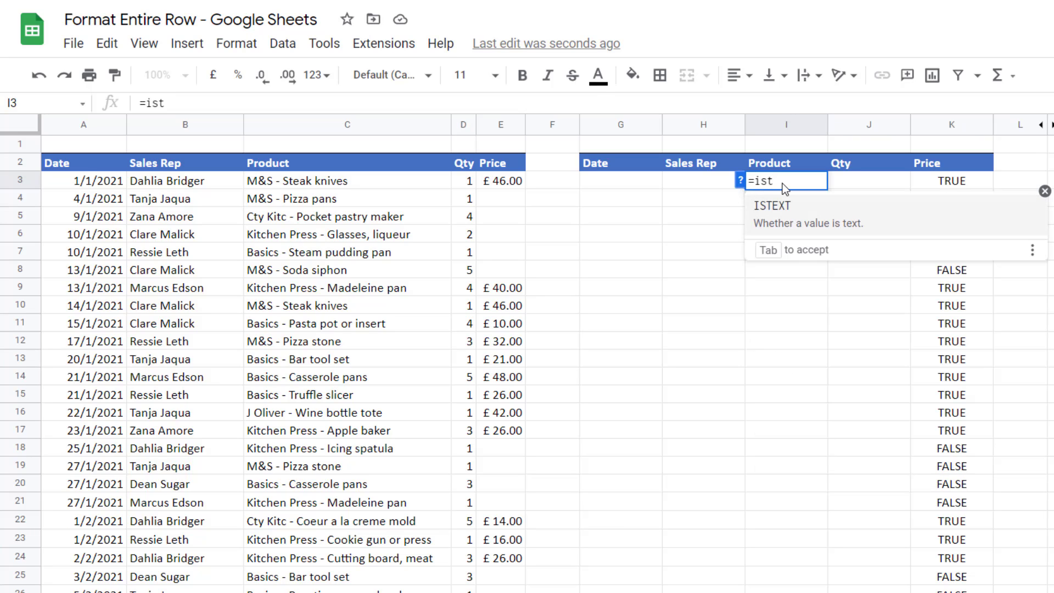
{"action": "left_click", "coordinate": [775, 215]}
{"action": "left_click_drag", "start_coordinate": [297, 184], "coordinate": [296, 592]}
{"action": "key", "text": "Return"}
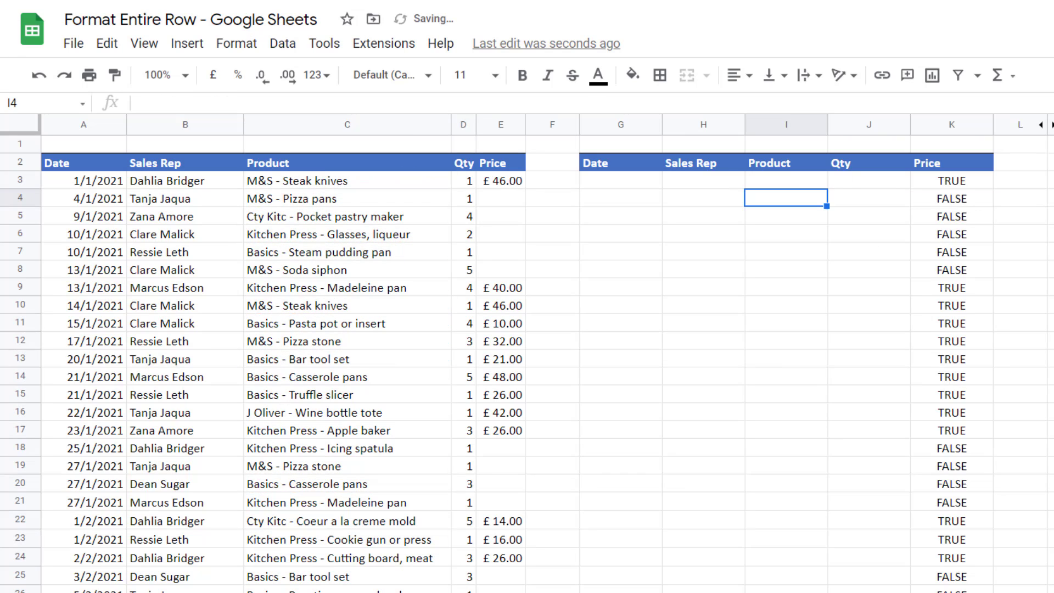
{"action": "left_click", "coordinate": [793, 183]}
{"action": "left_click_drag", "start_coordinate": [826, 188], "coordinate": [818, 592]}
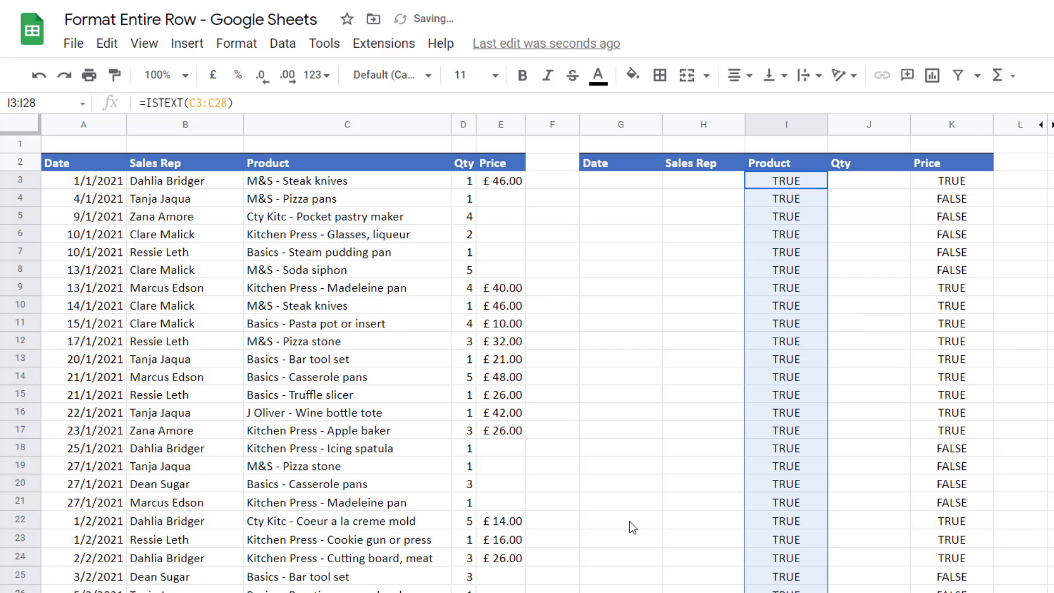
Clear the product in C5 so I5 reads FALSE, then select I3:K28.
{"action": "left_click", "coordinate": [344, 219]}
{"action": "key", "text": "Delete"}
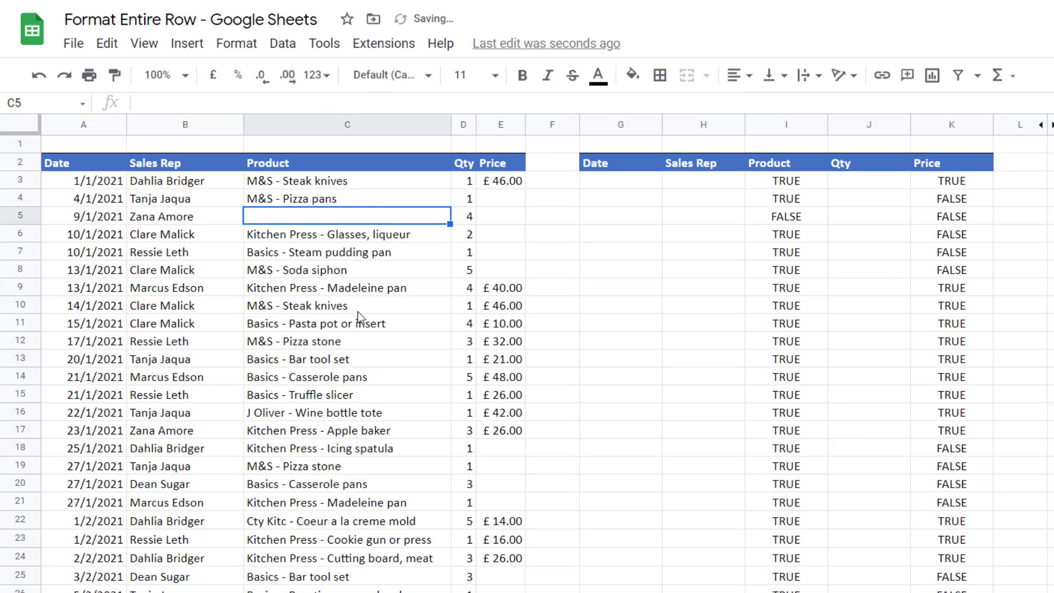
{"action": "key", "text": "Down"}
{"action": "key", "text": "Down"}
{"action": "key", "text": "Down"}
{"action": "key", "text": "Down"}
{"action": "key", "text": "Down"}
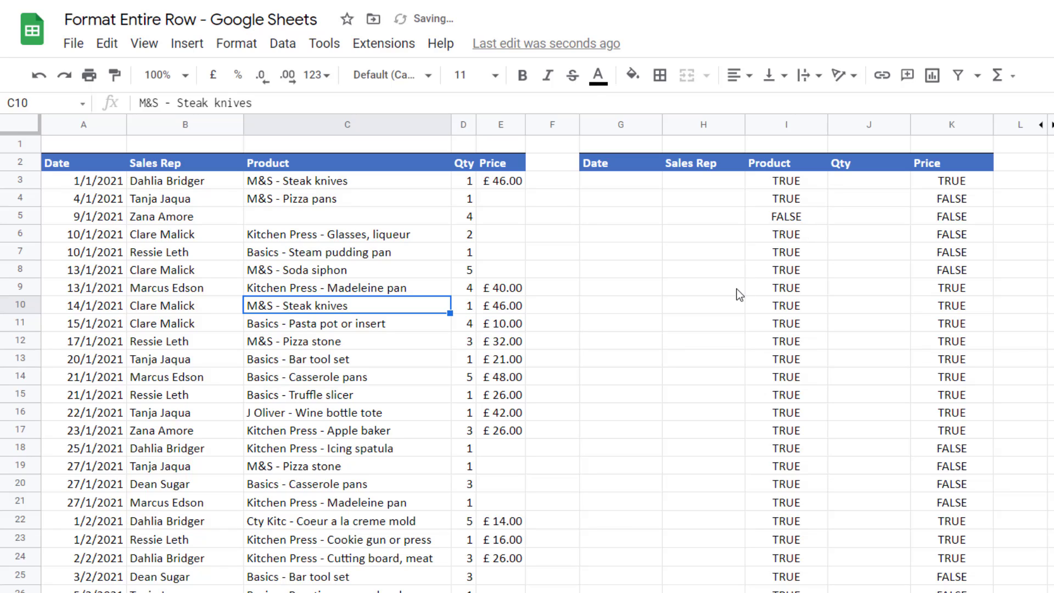
{"action": "left_click", "coordinate": [1019, 252]}
{"action": "left_click", "coordinate": [786, 198]}
{"action": "left_click_drag", "start_coordinate": [789, 186], "coordinate": [955, 592]}
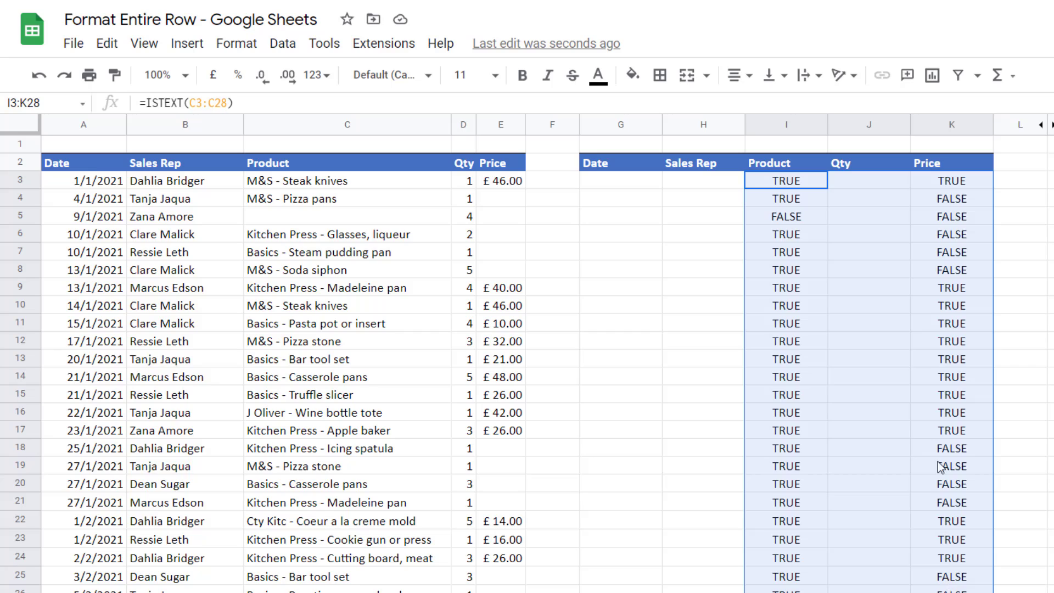
Clear I3:K28, enter =ISBLANK(E3) in K3 and fill it down to K28.
{"action": "key", "text": "Delete"}
{"action": "left_click", "coordinate": [939, 185]}
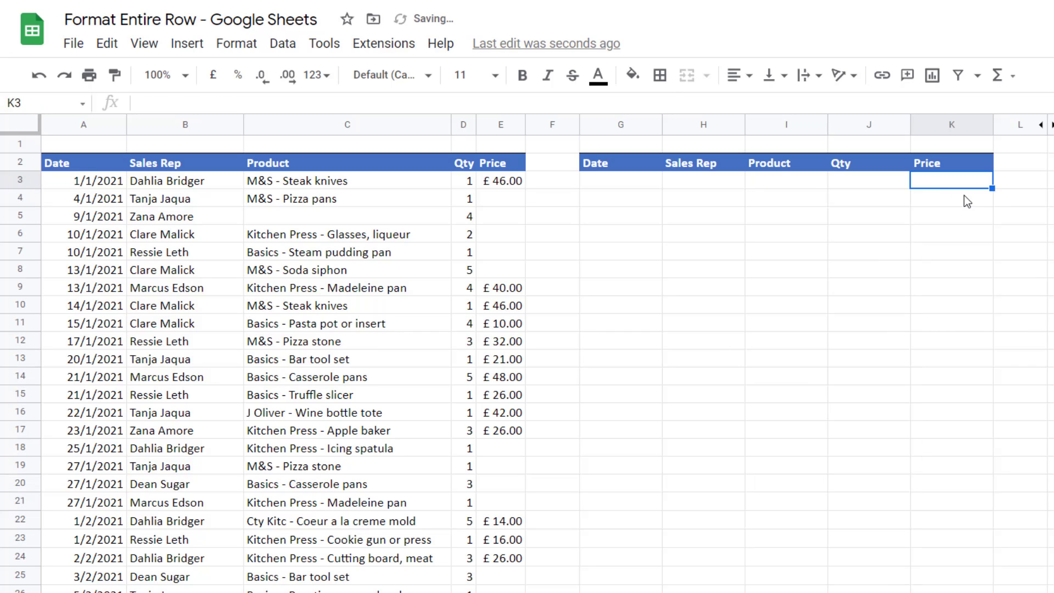
{"action": "left_click", "coordinate": [869, 252]}
{"action": "left_click", "coordinate": [947, 182]}
{"action": "type", "text": "=is"}
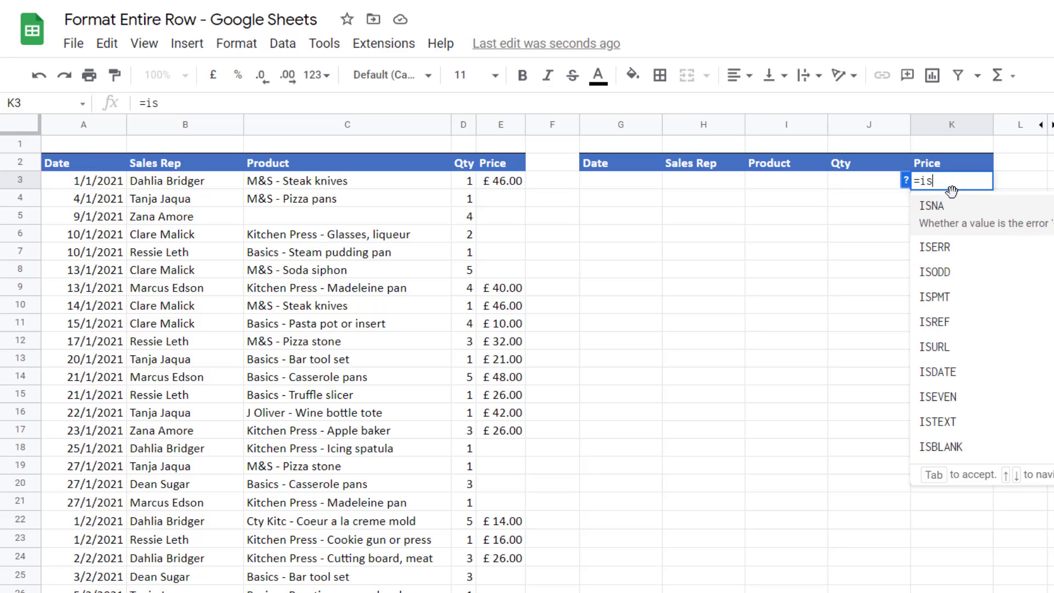
{"action": "type", "text": "b"}
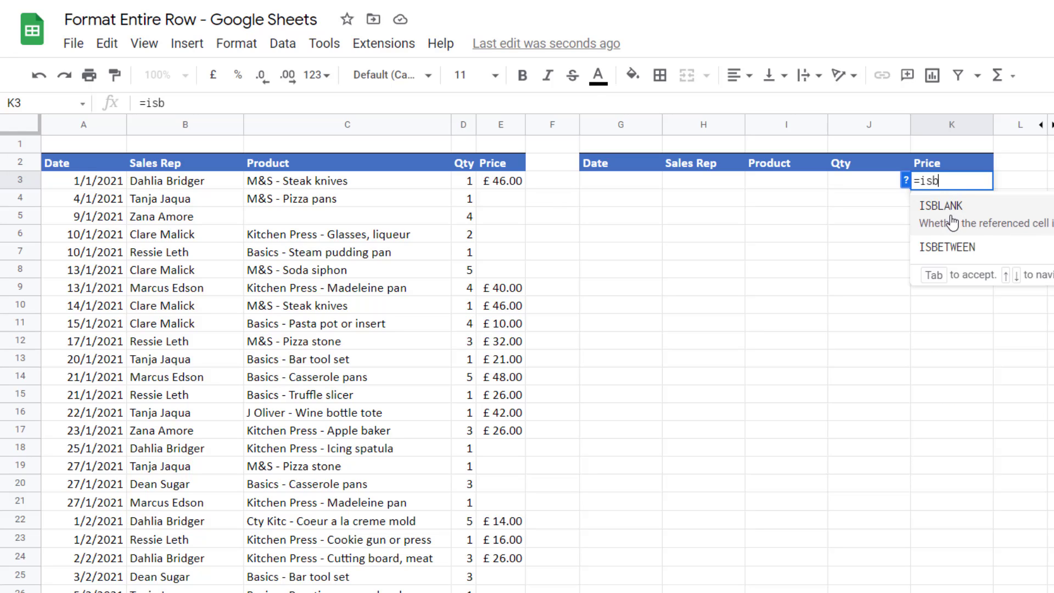
{"action": "left_click", "coordinate": [951, 217]}
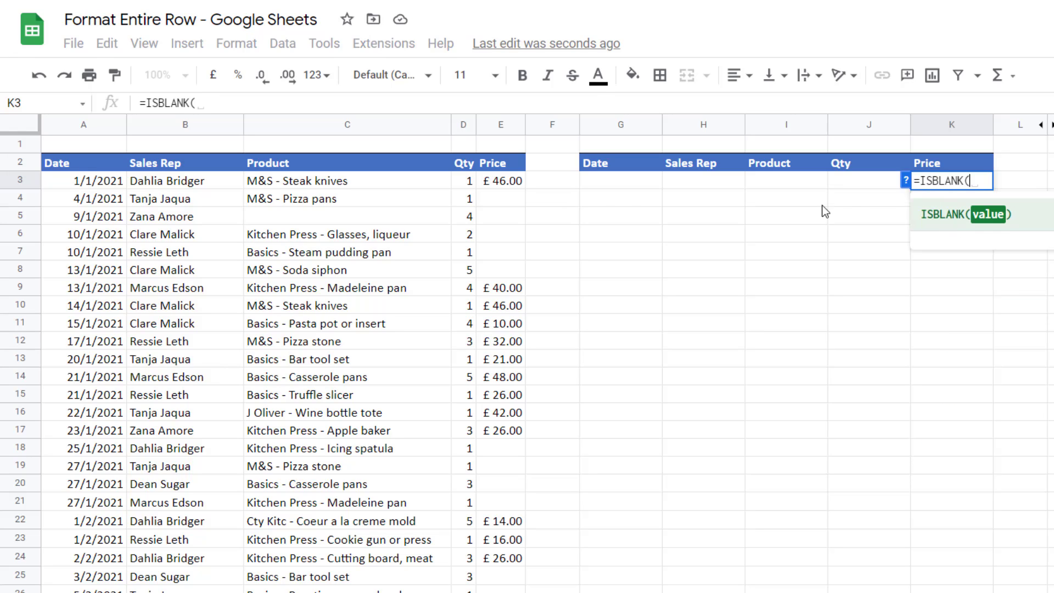
{"action": "left_click", "coordinate": [501, 179]}
{"action": "type", "text": ")"}
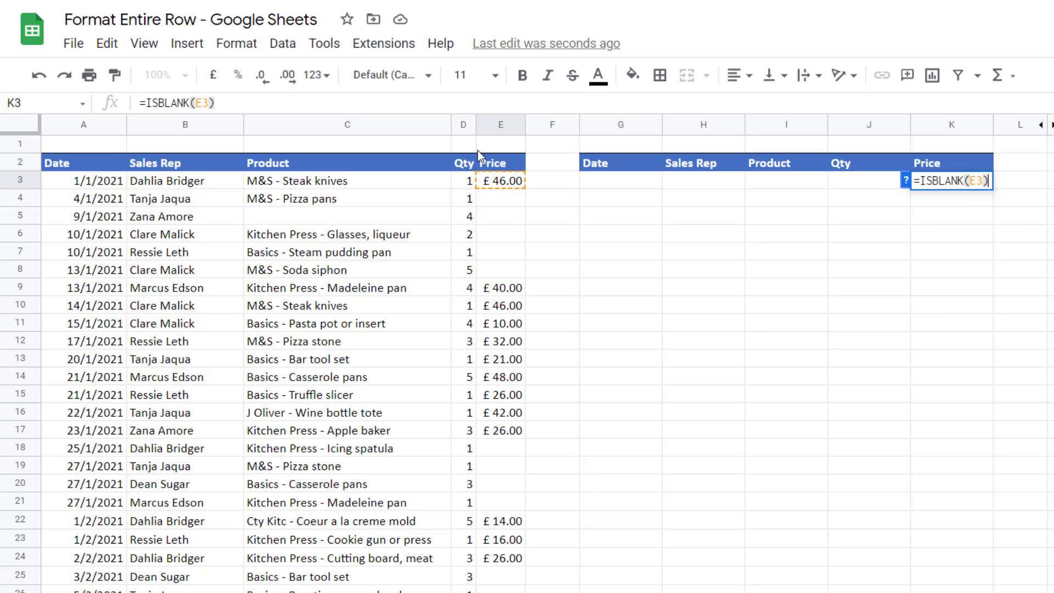
{"action": "key", "text": "Return"}
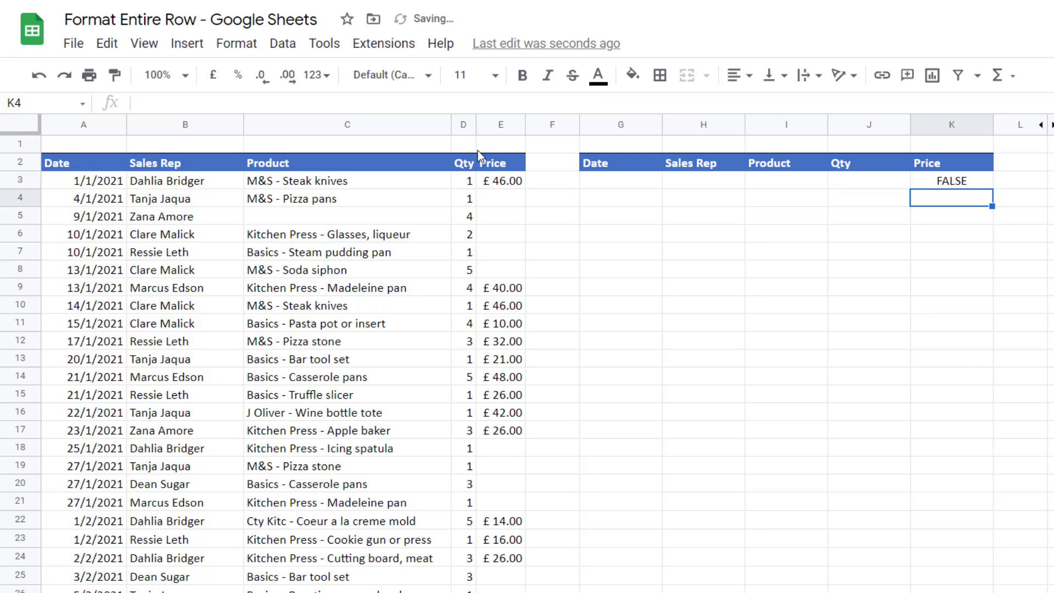
{"action": "left_click", "coordinate": [973, 178]}
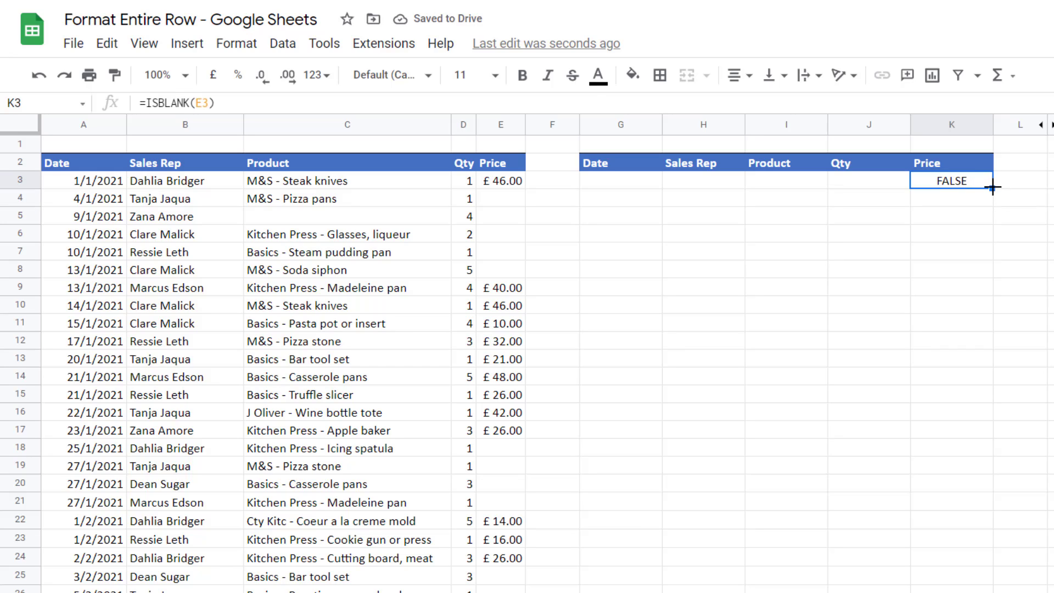
{"action": "left_click_drag", "start_coordinate": [991, 188], "coordinate": [935, 592]}
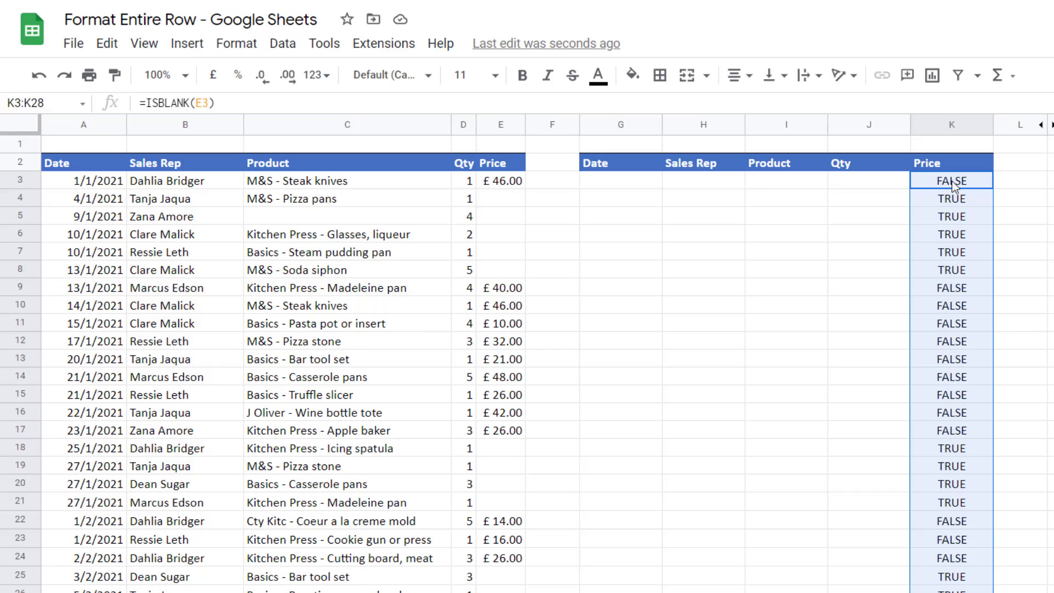
Wrap K3's formula as =NOT(ISBLANK(E3)) and refill it down column K.
{"action": "double_click", "coordinate": [952, 181]}
{"action": "left_click", "coordinate": [917, 187]}
{"action": "type", "text": "NOT("}
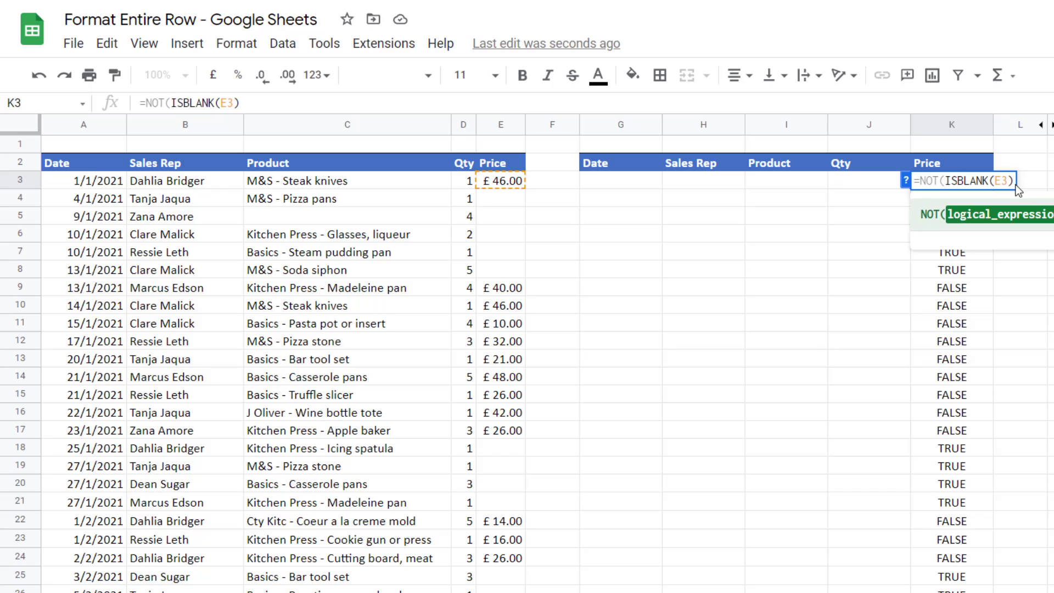
{"action": "left_click", "coordinate": [1013, 181]}
{"action": "type", "text": ")"}
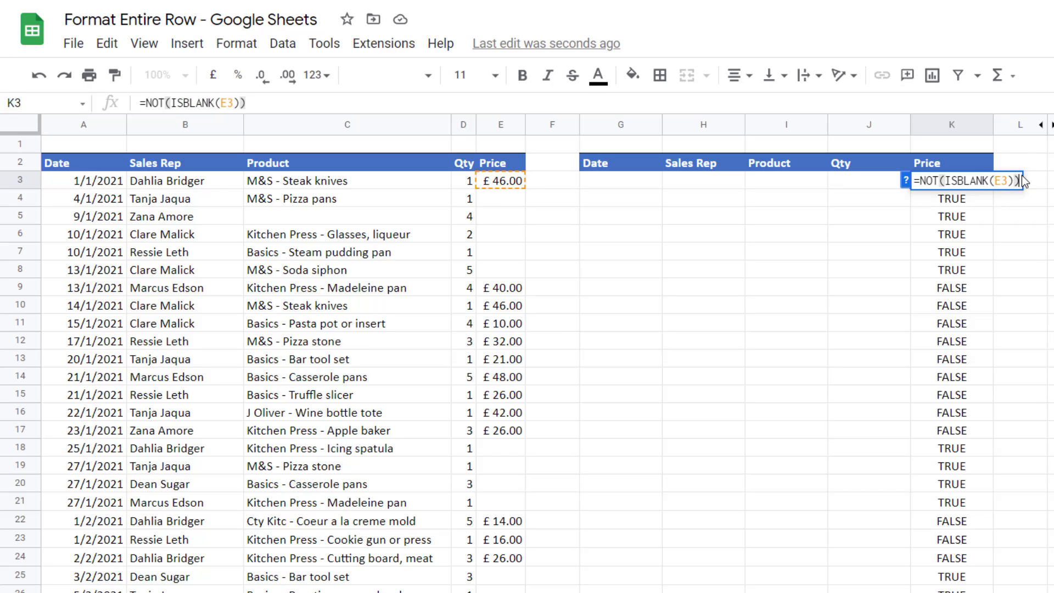
{"action": "key", "text": "Return"}
{"action": "left_click", "coordinate": [986, 177]}
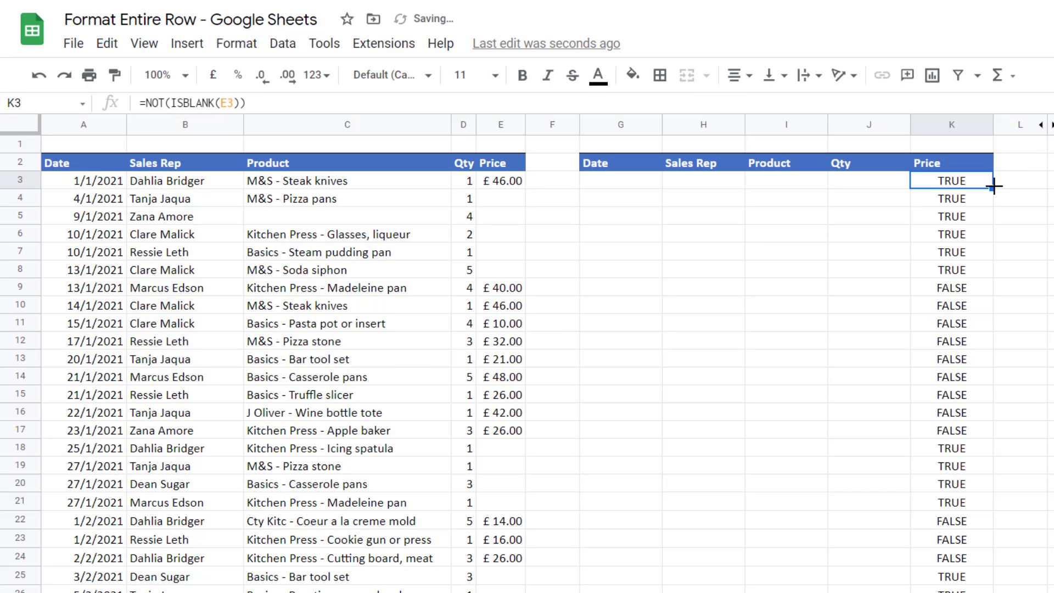
{"action": "left_click_drag", "start_coordinate": [993, 188], "coordinate": [958, 587]}
Lock the reference to =NOT(ISBLANK($E3)) and fill it across G3:K3 and down to row 28.
{"action": "double_click", "coordinate": [957, 184]}
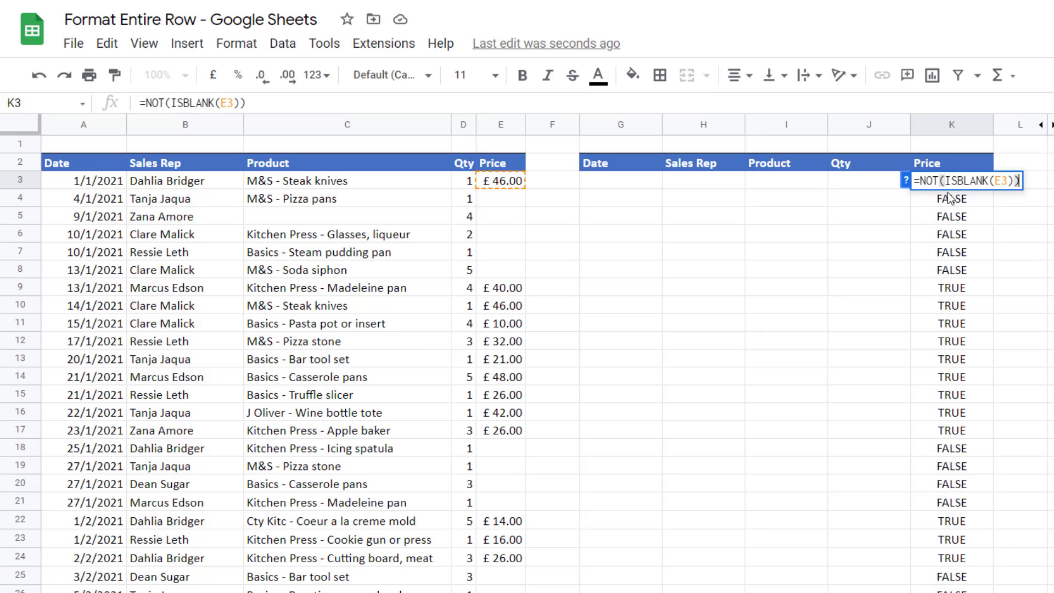
{"action": "left_click", "coordinate": [1000, 181]}
{"action": "key", "text": "F4"}
{"action": "key", "text": "F4"}
{"action": "key", "text": "F4"}
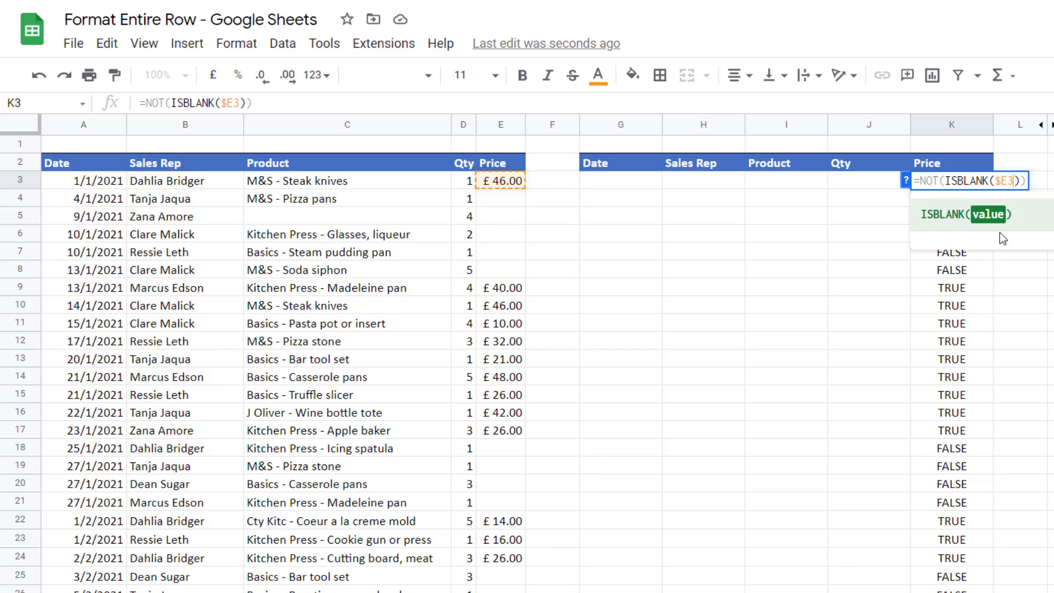
{"action": "key", "text": "Return"}
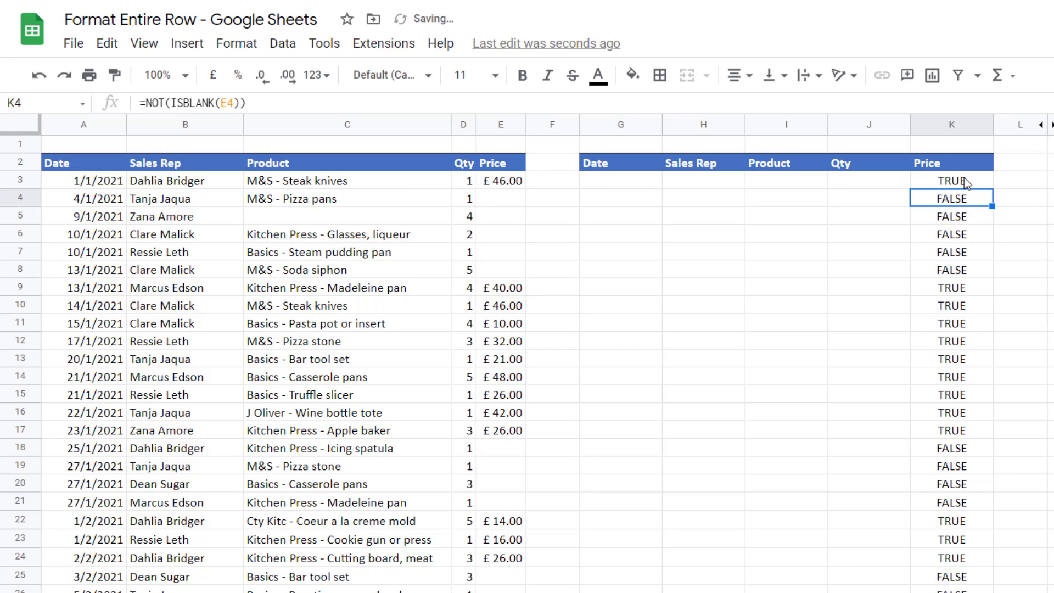
{"action": "left_click", "coordinate": [964, 177]}
{"action": "left_click_drag", "start_coordinate": [992, 188], "coordinate": [642, 199]}
{"action": "left_click_drag", "start_coordinate": [992, 188], "coordinate": [960, 592]}
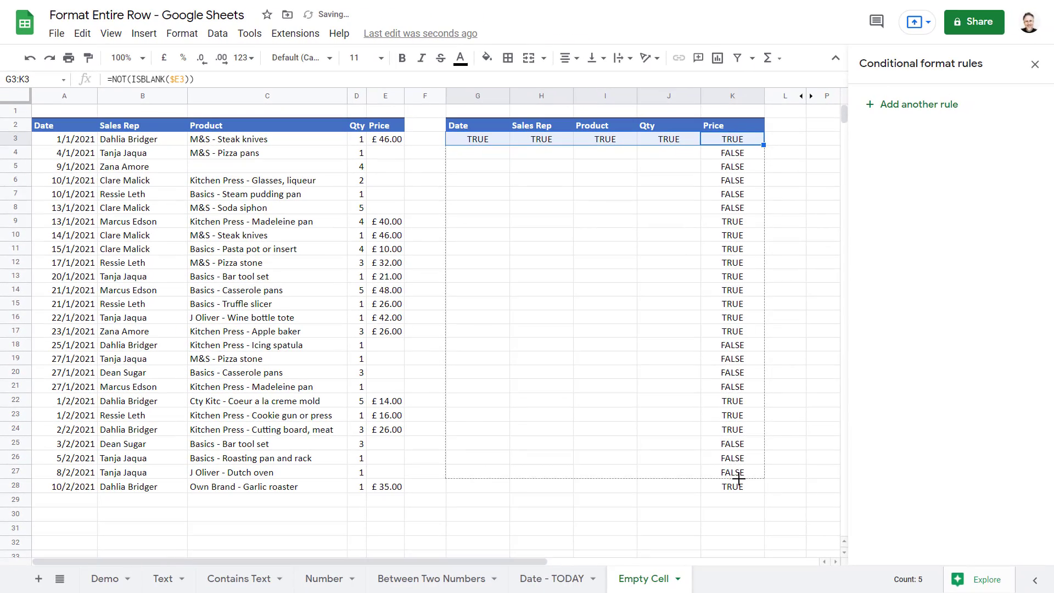
{"action": "left_click_drag", "start_coordinate": [740, 481], "coordinate": [738, 487]}
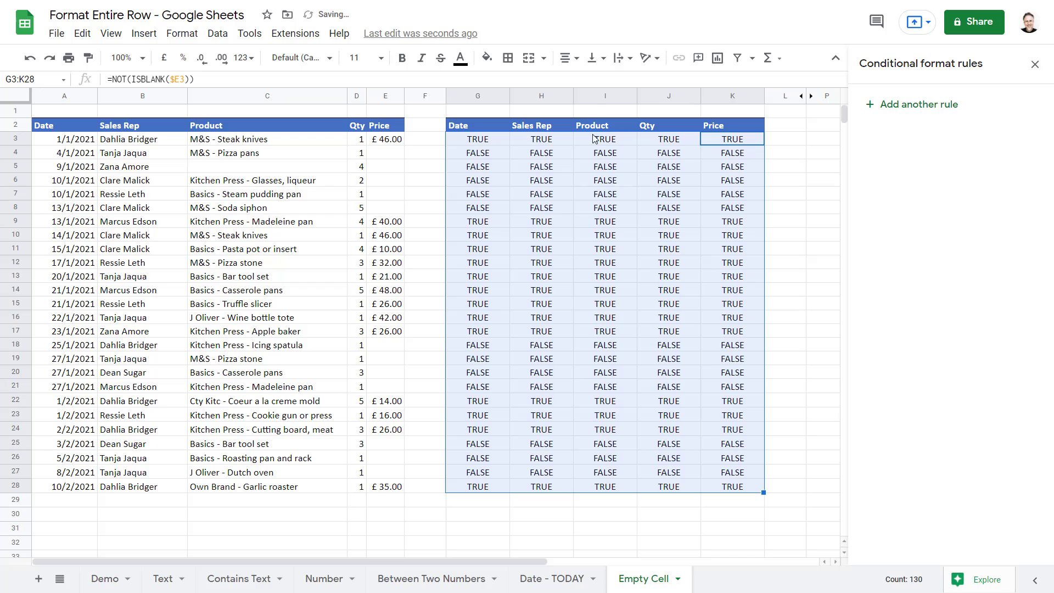
Copy the =NOT(ISBLANK($E3)) formula text from G3 and select the sales data A3:E28.
{"action": "left_click", "coordinate": [467, 138]}
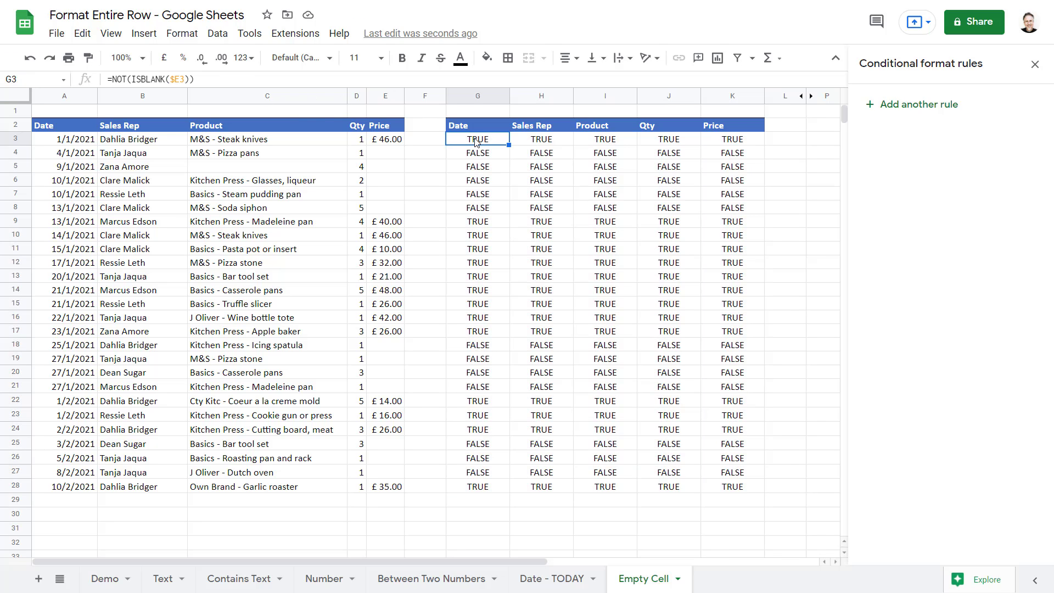
{"action": "double_click", "coordinate": [476, 140]}
{"action": "left_click_drag", "start_coordinate": [450, 139], "coordinate": [584, 142]}
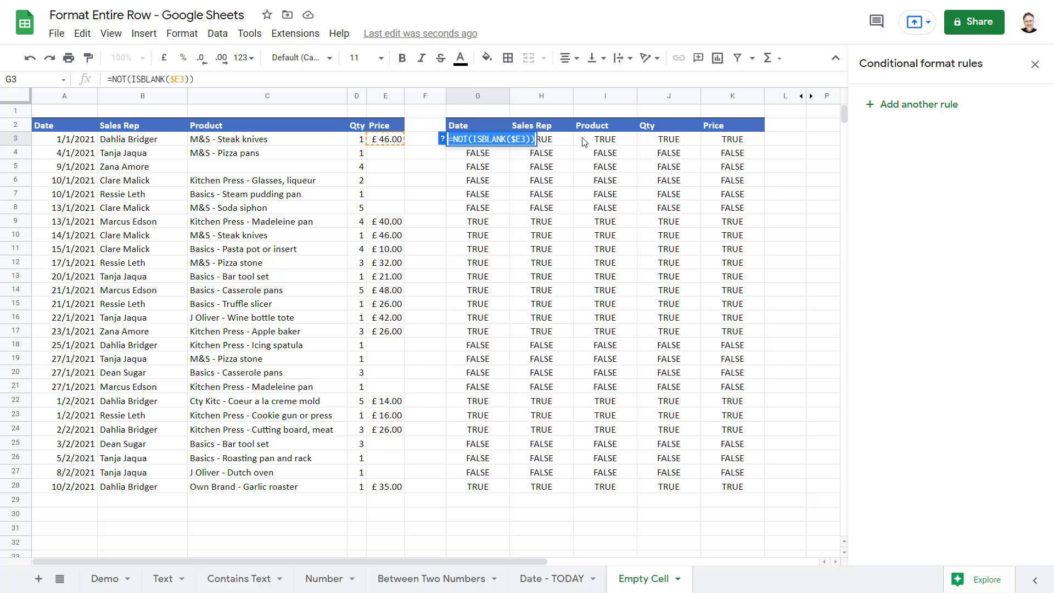
{"action": "key", "text": "ctrl+c"}
{"action": "key", "text": "Return"}
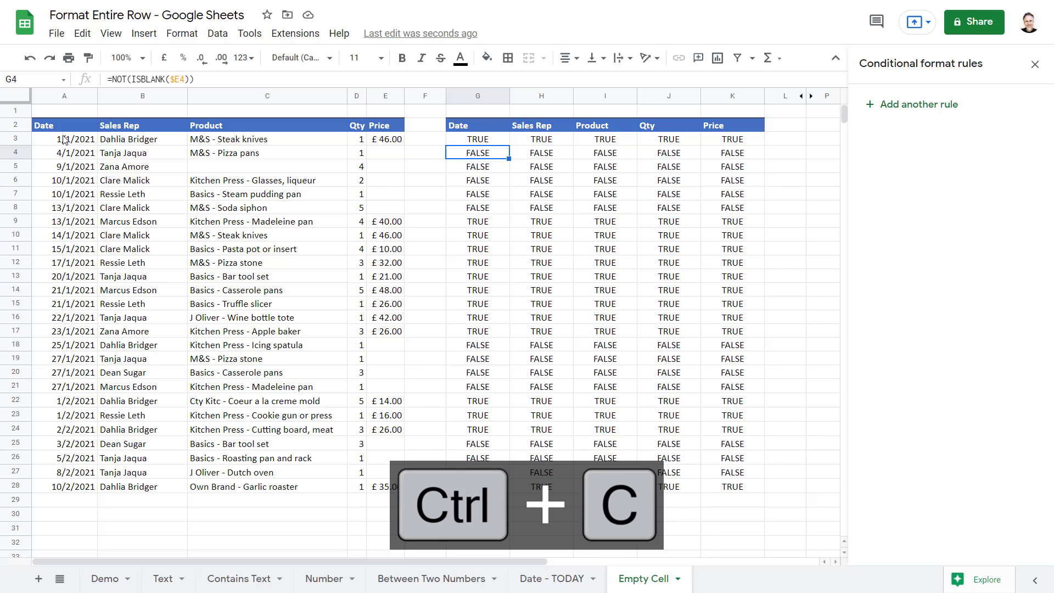
{"action": "left_click_drag", "start_coordinate": [64, 140], "coordinate": [396, 485]}
Create a Custom formula rule =NOT(ISBLANK($E3)) on A3:E28 with light cornflower blue fill.
{"action": "left_click", "coordinate": [182, 33]}
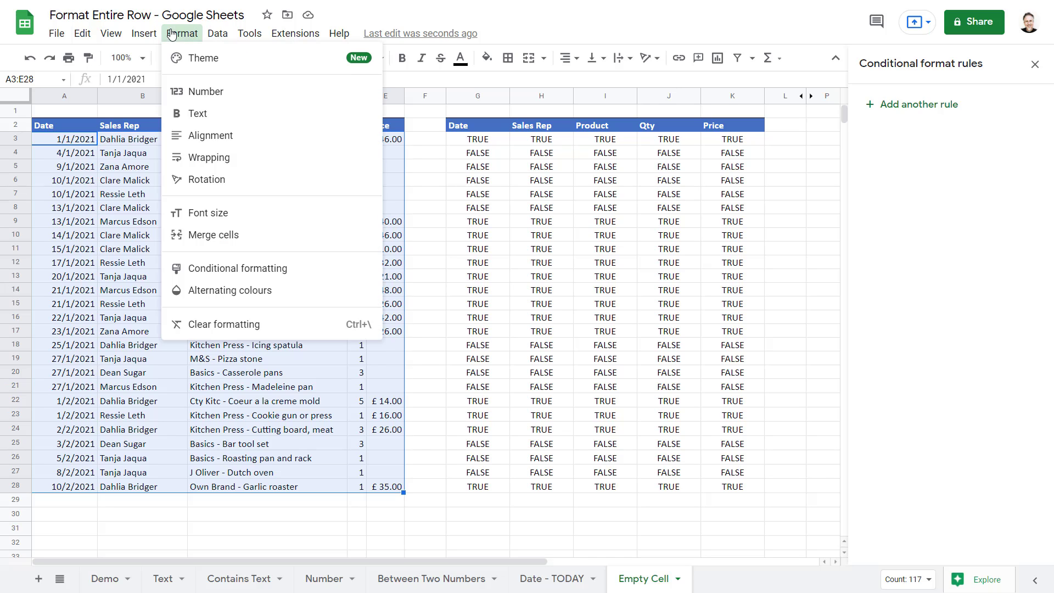
{"action": "left_click", "coordinate": [223, 266]}
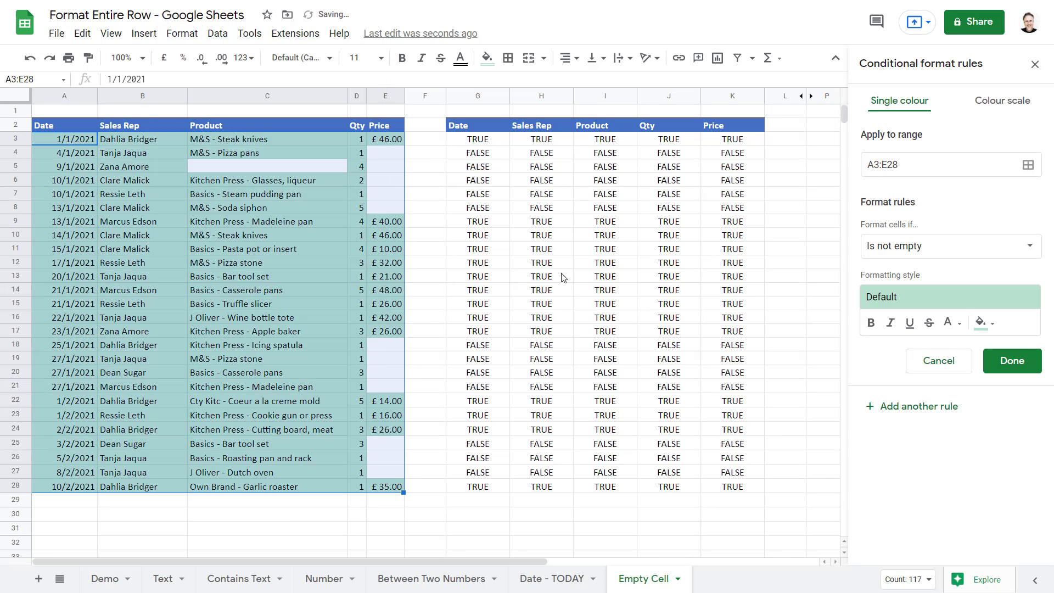
{"action": "left_click", "coordinate": [928, 247]}
{"action": "scroll", "coordinate": [944, 494], "scroll_direction": "down", "scroll_amount": 2}
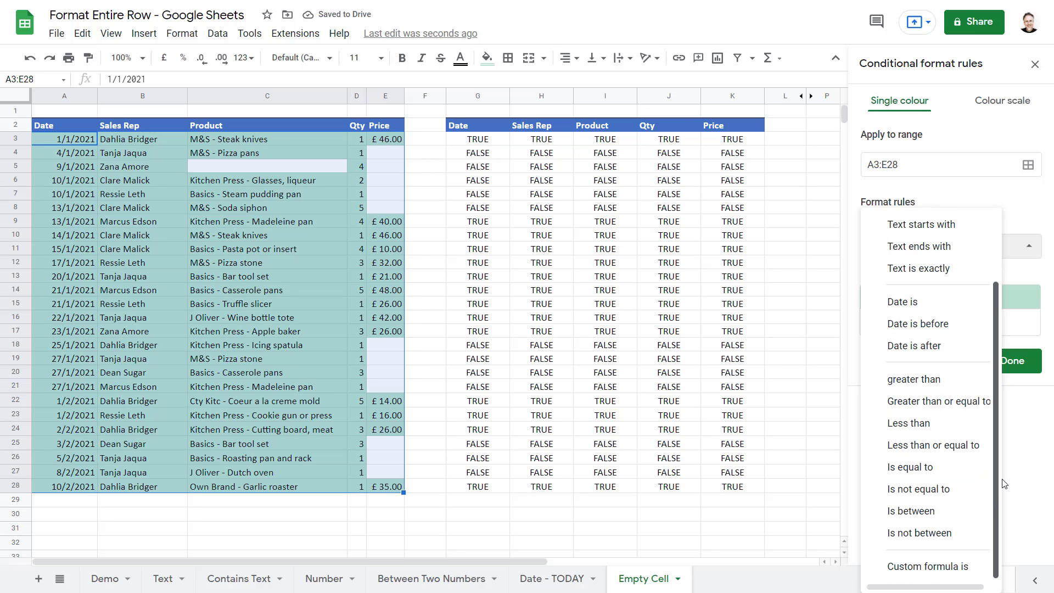
{"action": "left_click", "coordinate": [949, 575]}
{"action": "left_click", "coordinate": [873, 275]}
{"action": "key", "text": "ctrl+v"}
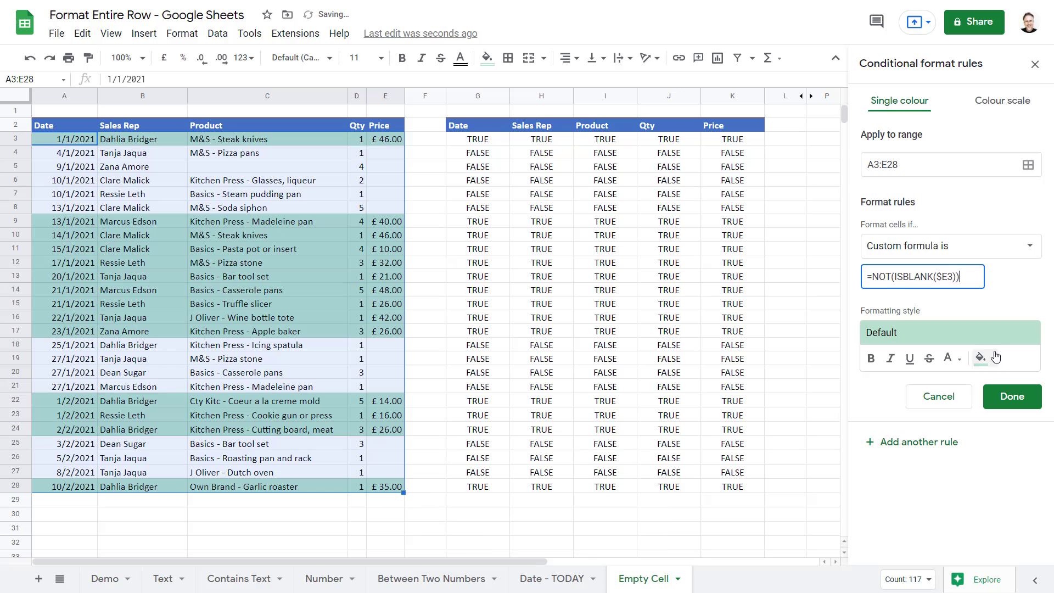
{"action": "left_click", "coordinate": [986, 360]}
{"action": "left_click", "coordinate": [938, 232]}
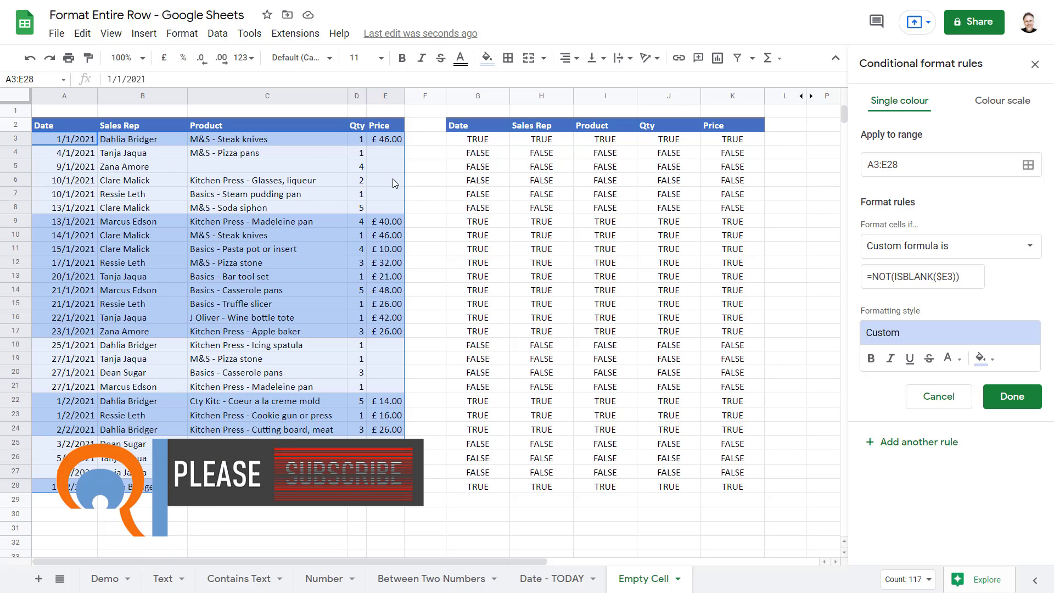
Strip NOT( from the rule so it reads =ISBLANK($E3), then save it.
{"action": "left_click", "coordinate": [895, 275]}
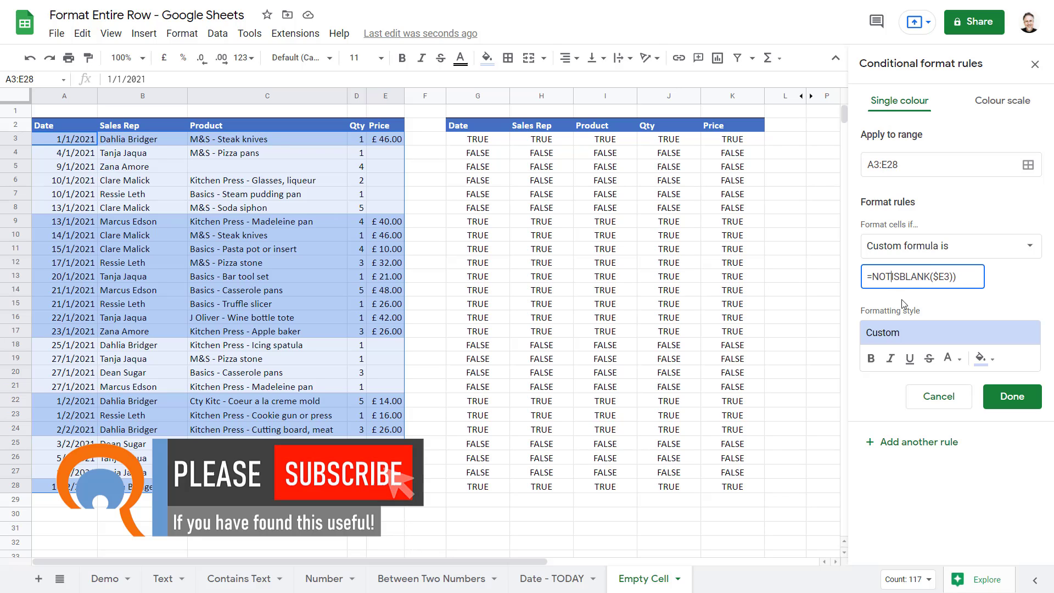
{"action": "key", "text": "BackSpace"}
{"action": "key", "text": "BackSpace"}
{"action": "key", "text": "BackSpace"}
{"action": "key", "text": "BackSpace"}
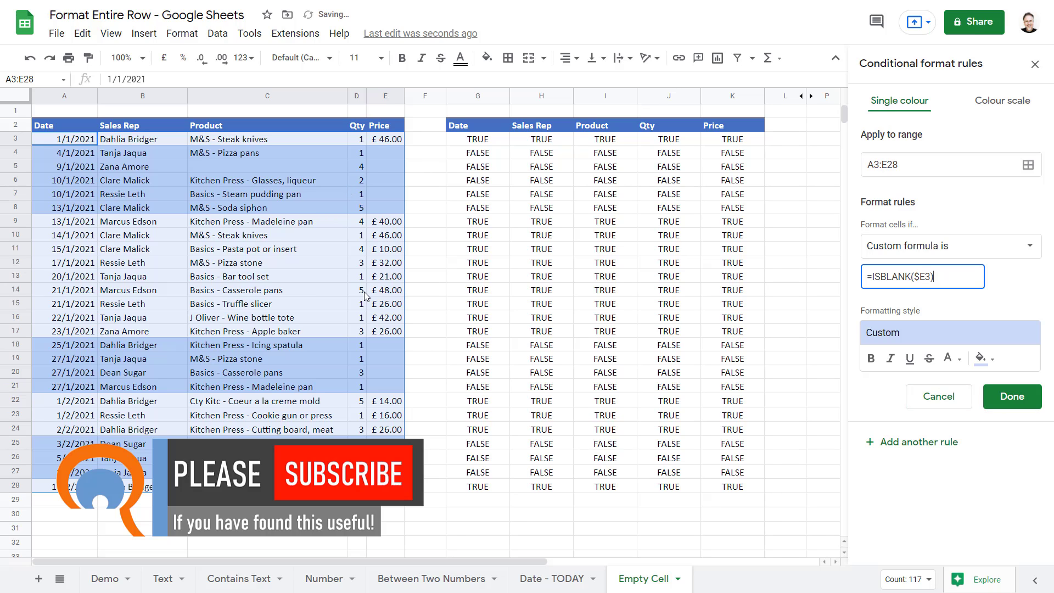
{"action": "left_click", "coordinate": [1018, 404]}
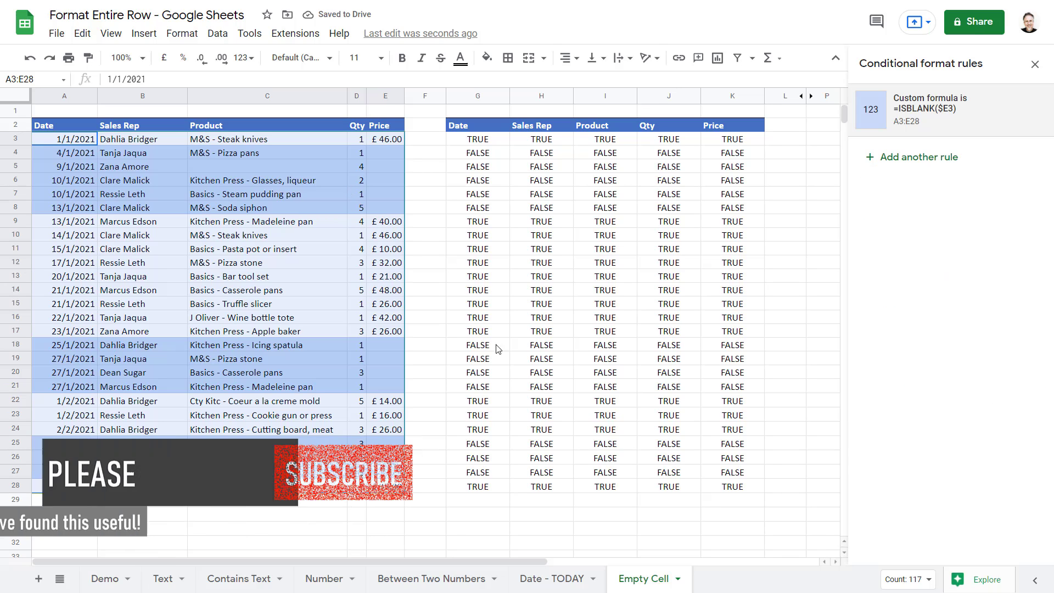